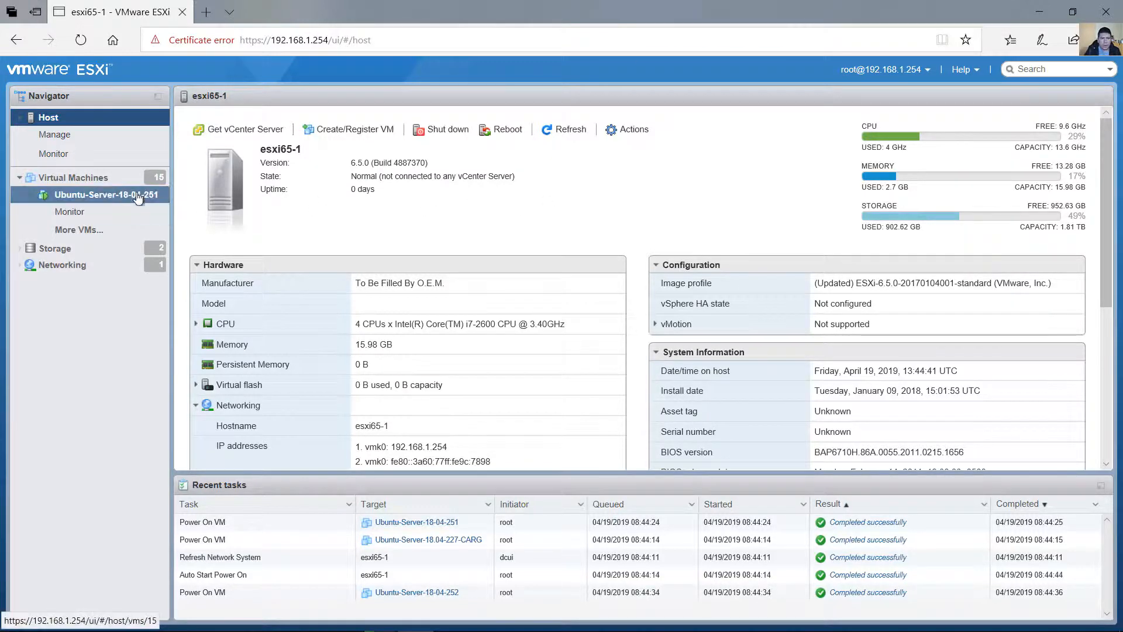
# Start a new virtual machine from the host's virtual machine list, using the option to create a new virtual machine.
pyautogui.click(100, 183)
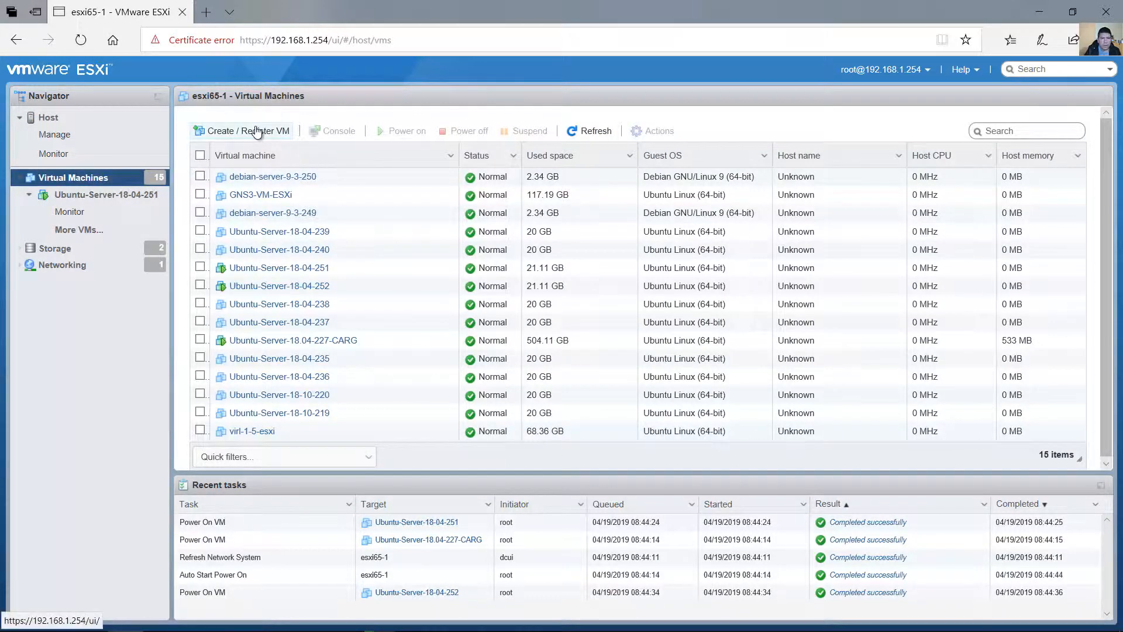
pyautogui.click(228, 132)
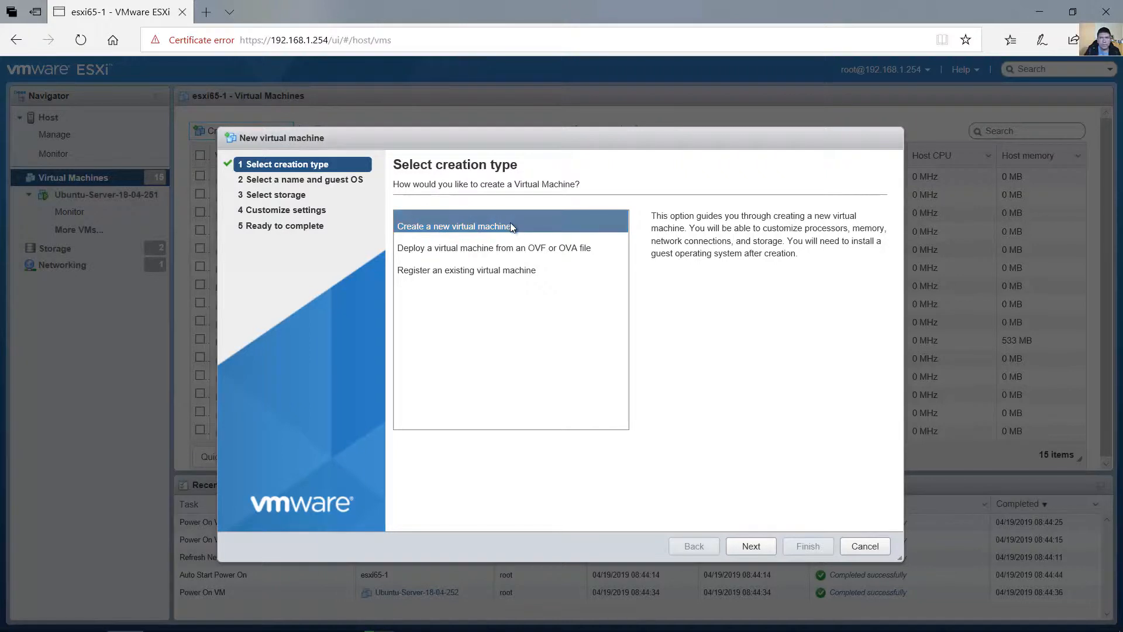
pyautogui.click(426, 223)
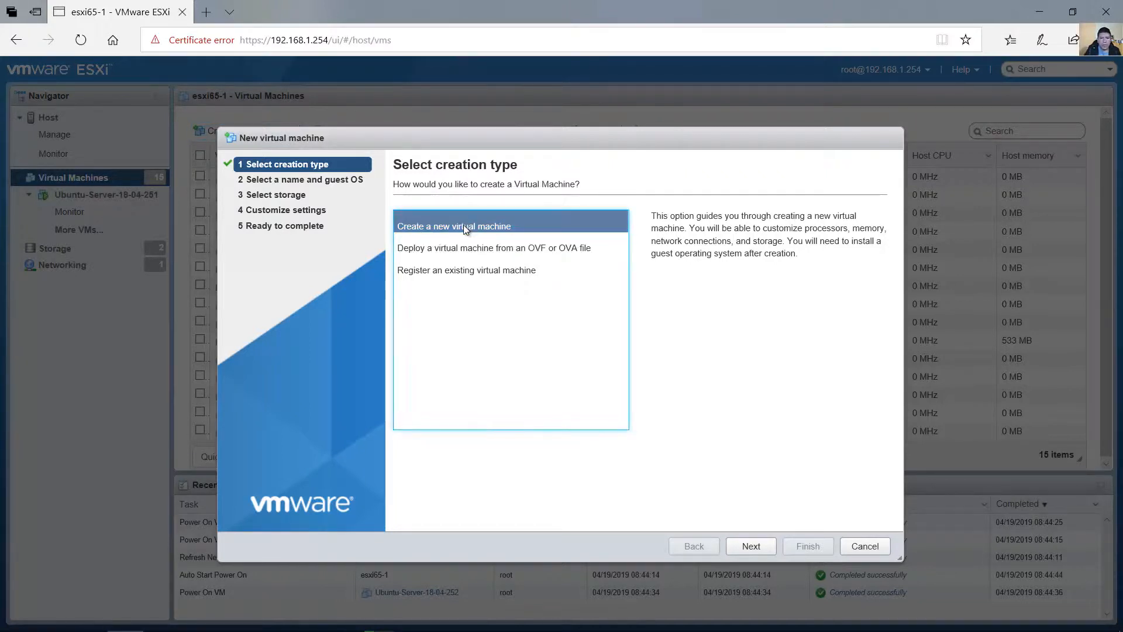
pyautogui.click(749, 544)
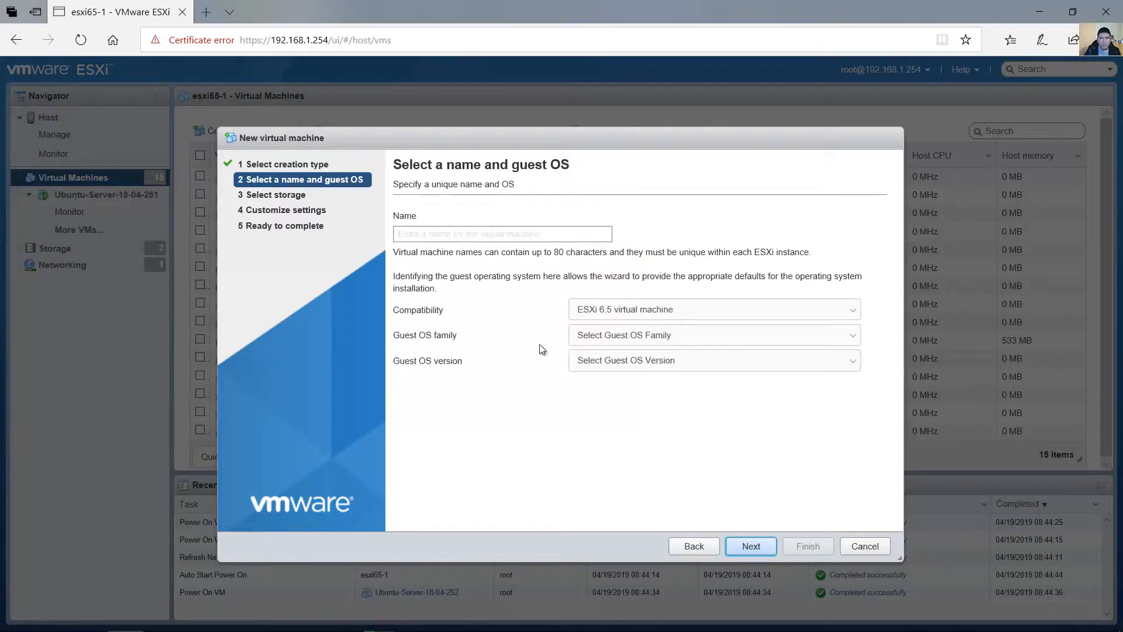
# Name the new virtual machine ubuntu-server-19-04-236.
pyautogui.click(501, 234)
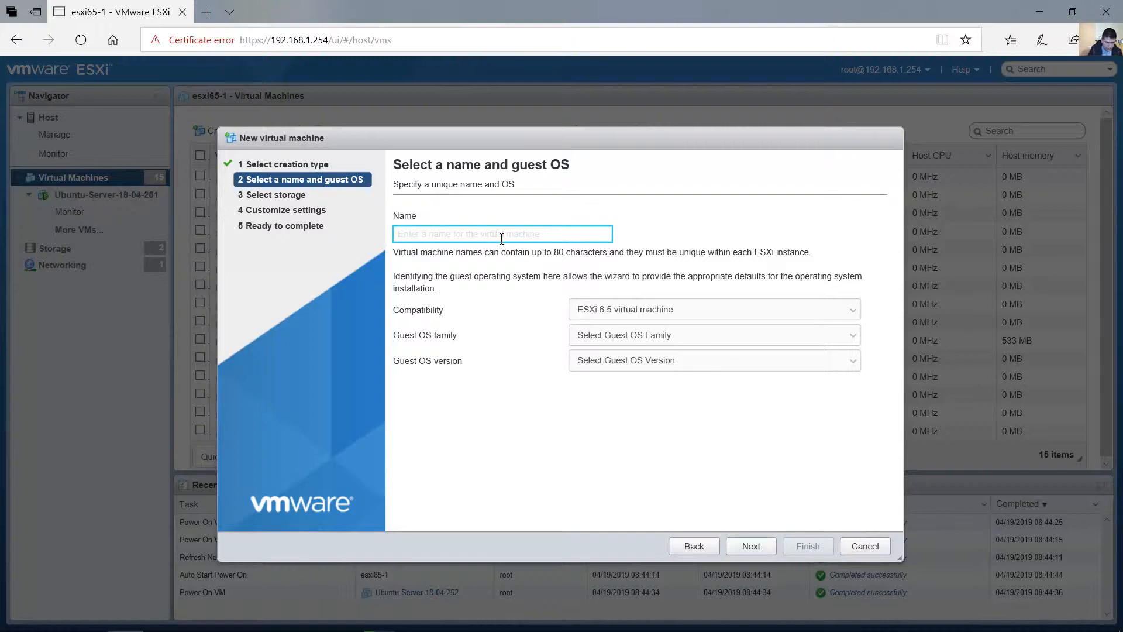
pyautogui.write('U')
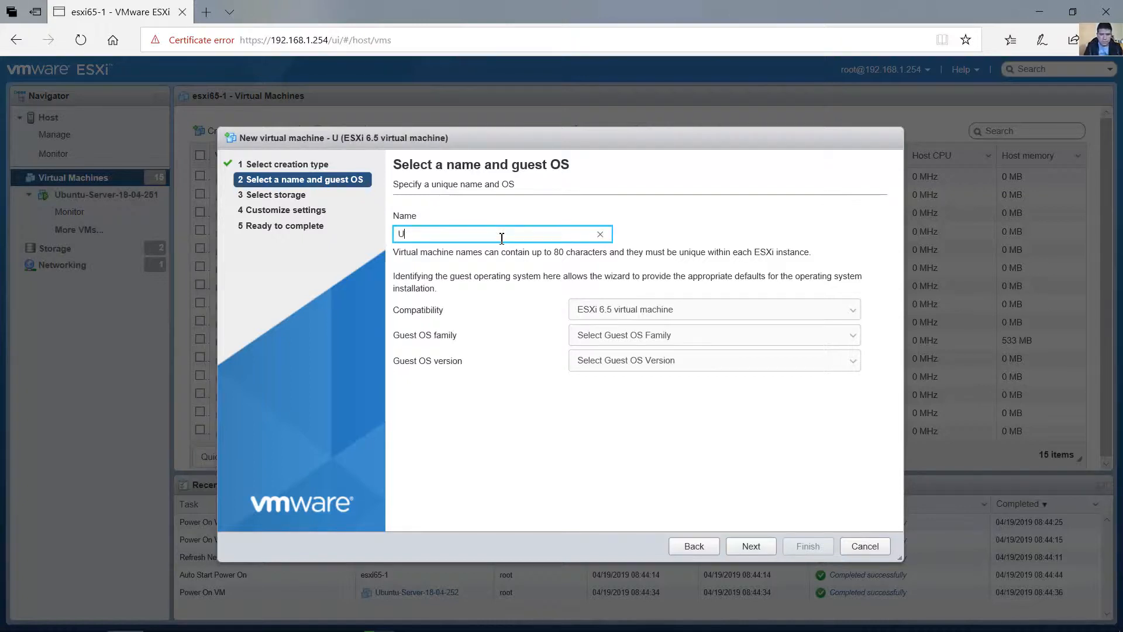
pyautogui.press('BackSpace')
pyautogui.write('ubu')
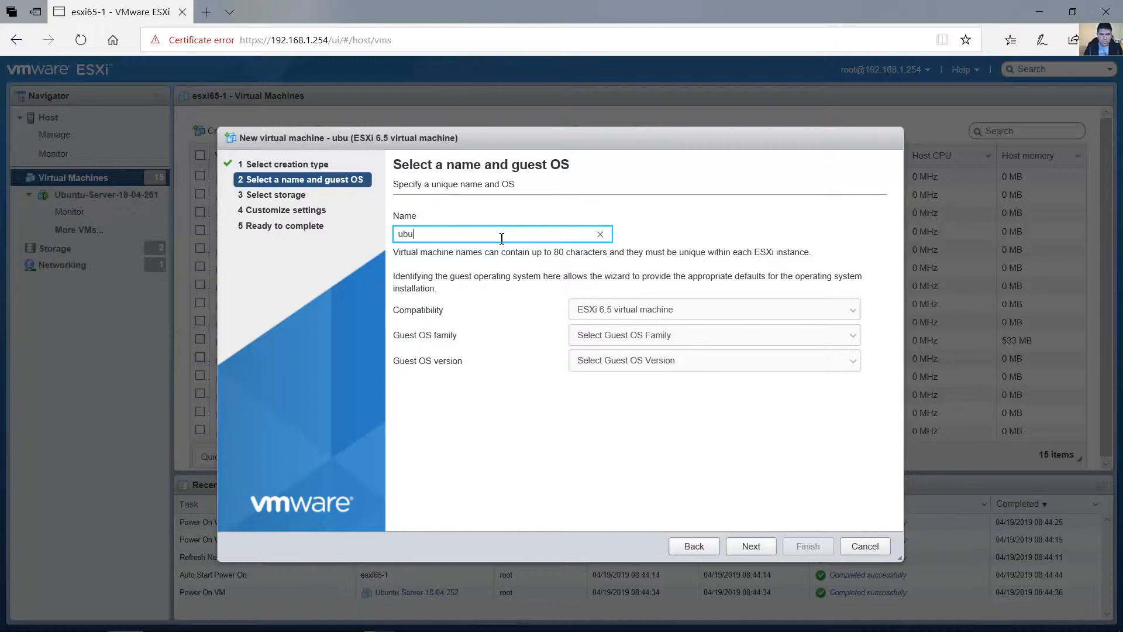
pyautogui.write('ntu-serv')
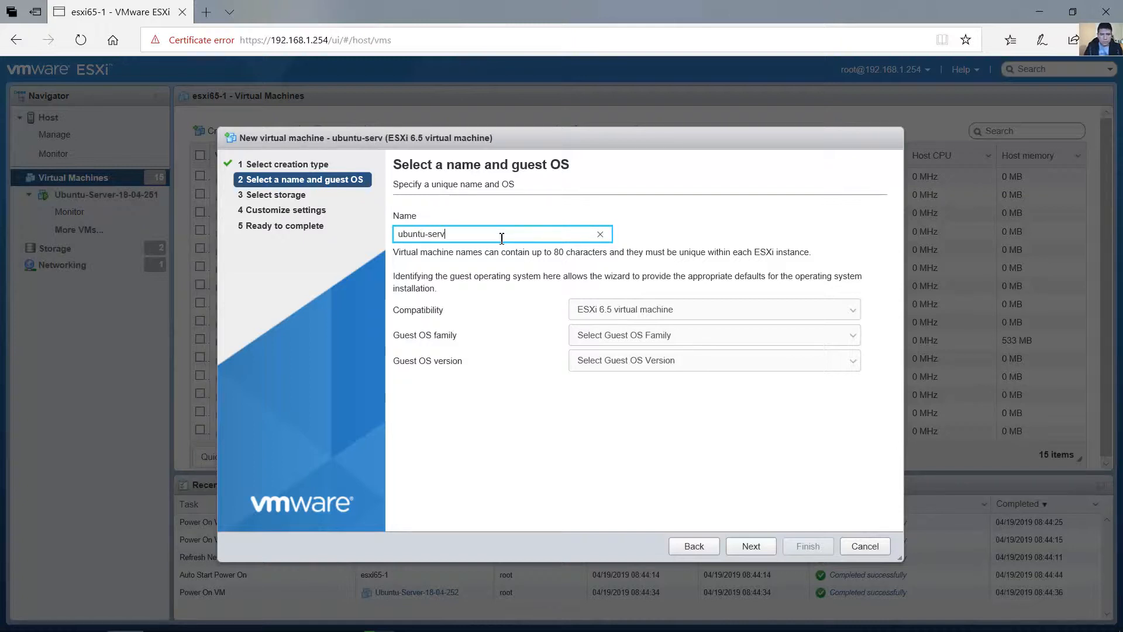
pyautogui.write('er-19-04')
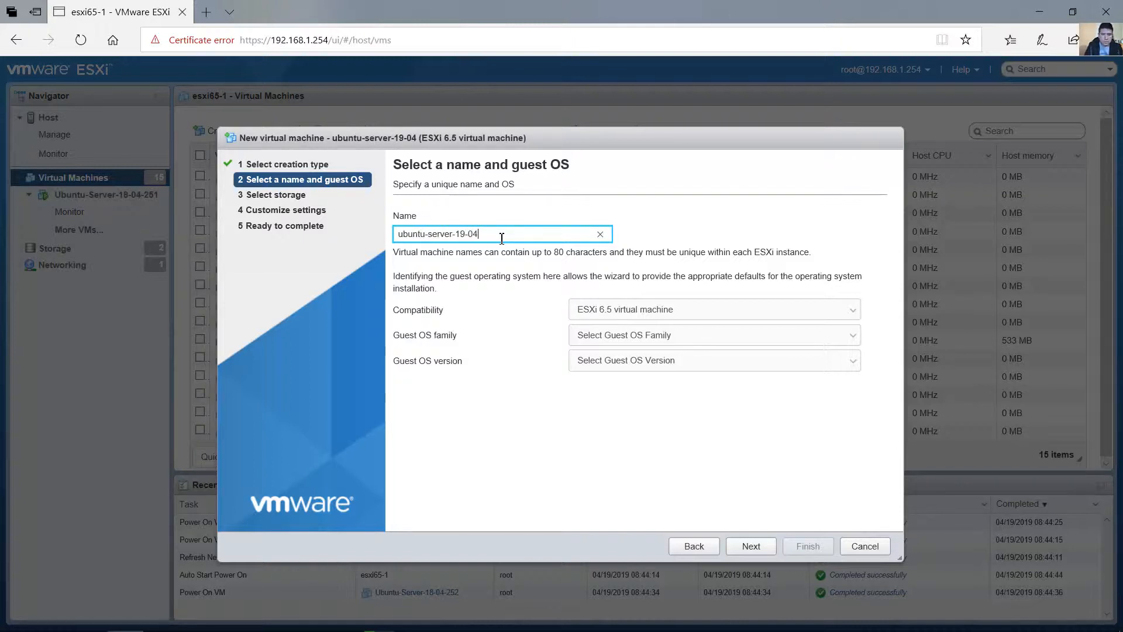
pyautogui.write('-236')
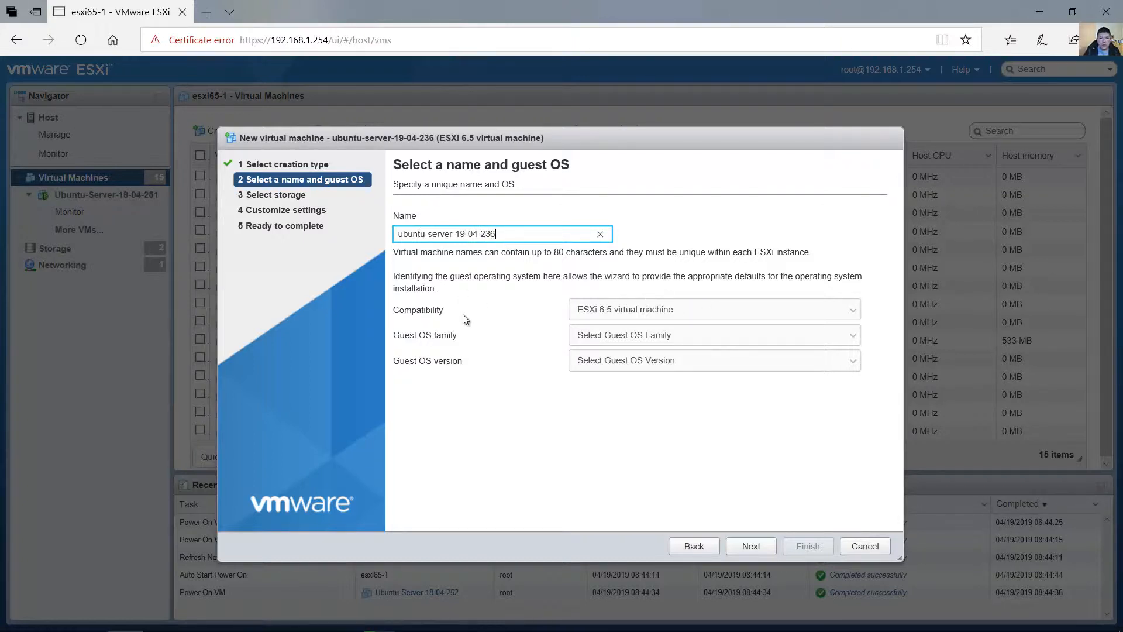
# Choose ESXi 6.5 compatibility, the Linux guest OS family and Ubuntu Linux (64-bit) as version, and proceed to the storage selection.
pyautogui.click(593, 311)
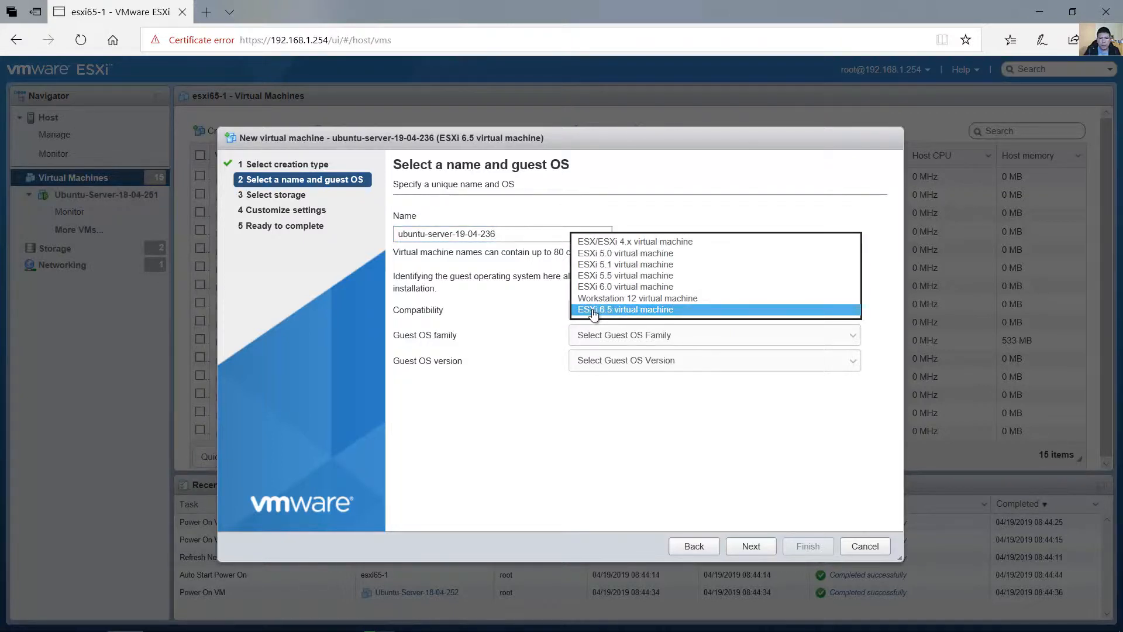
pyautogui.click(602, 310)
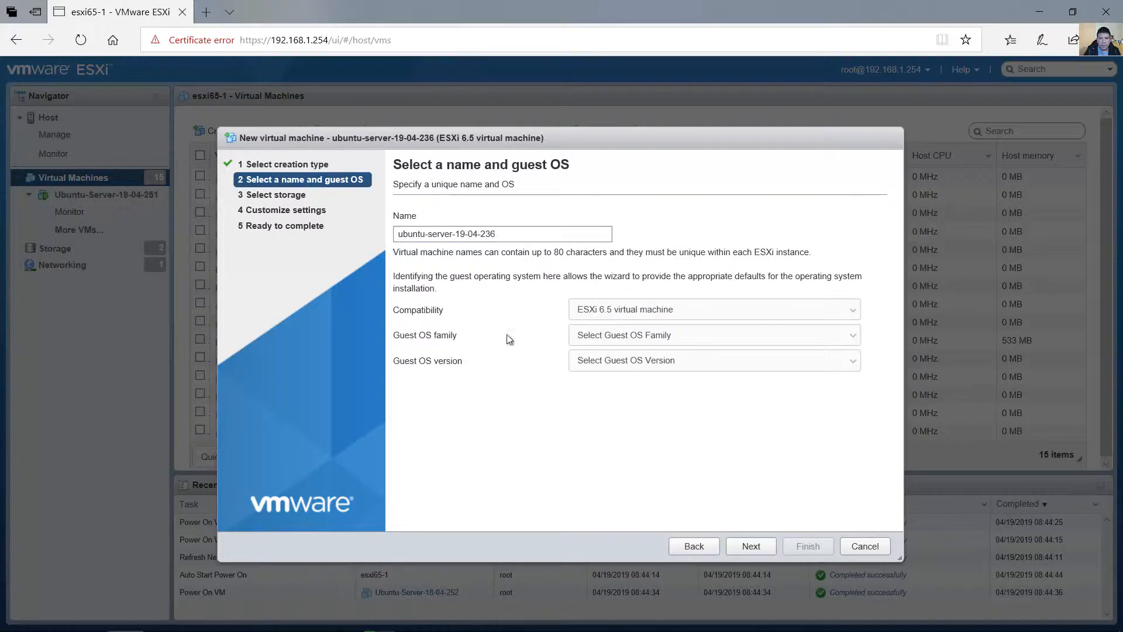
pyautogui.click(607, 343)
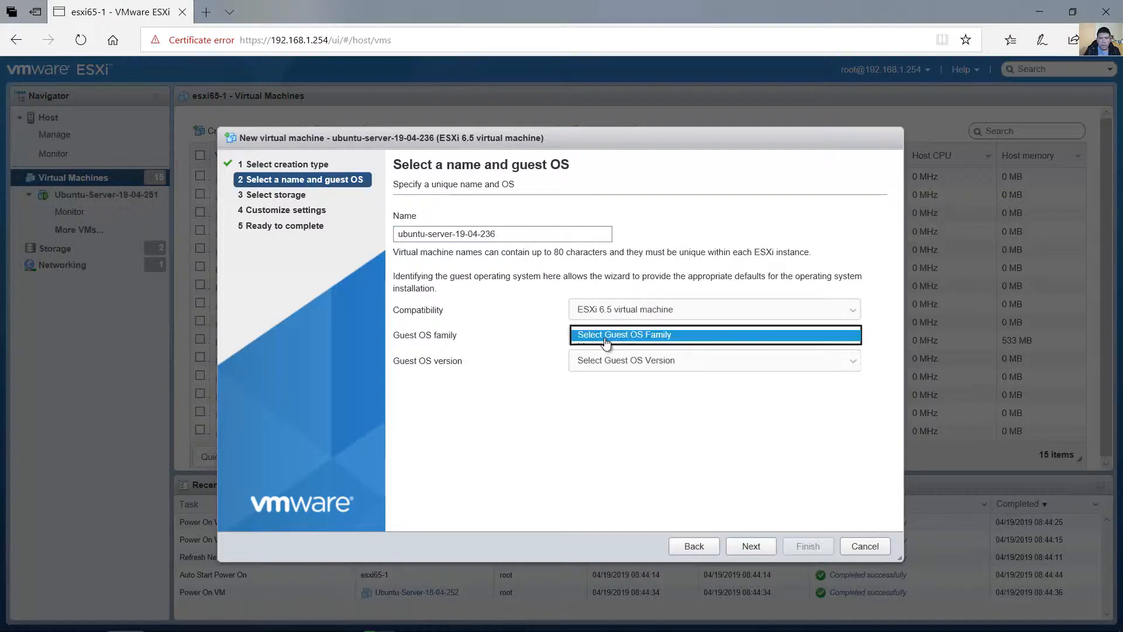
pyautogui.click(609, 346)
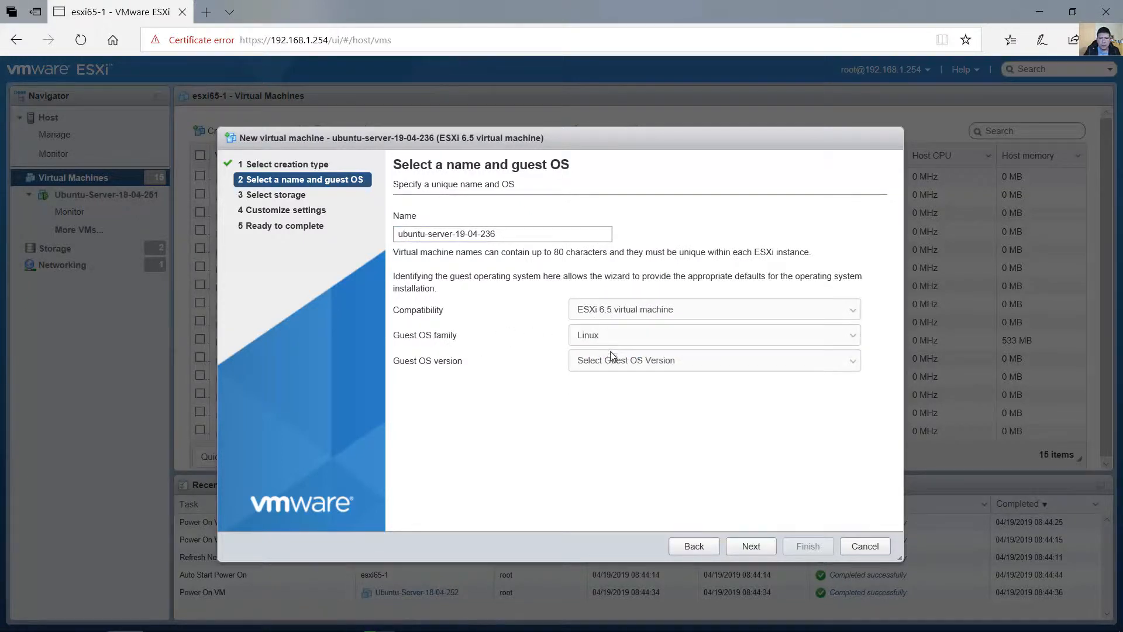
pyautogui.click(612, 362)
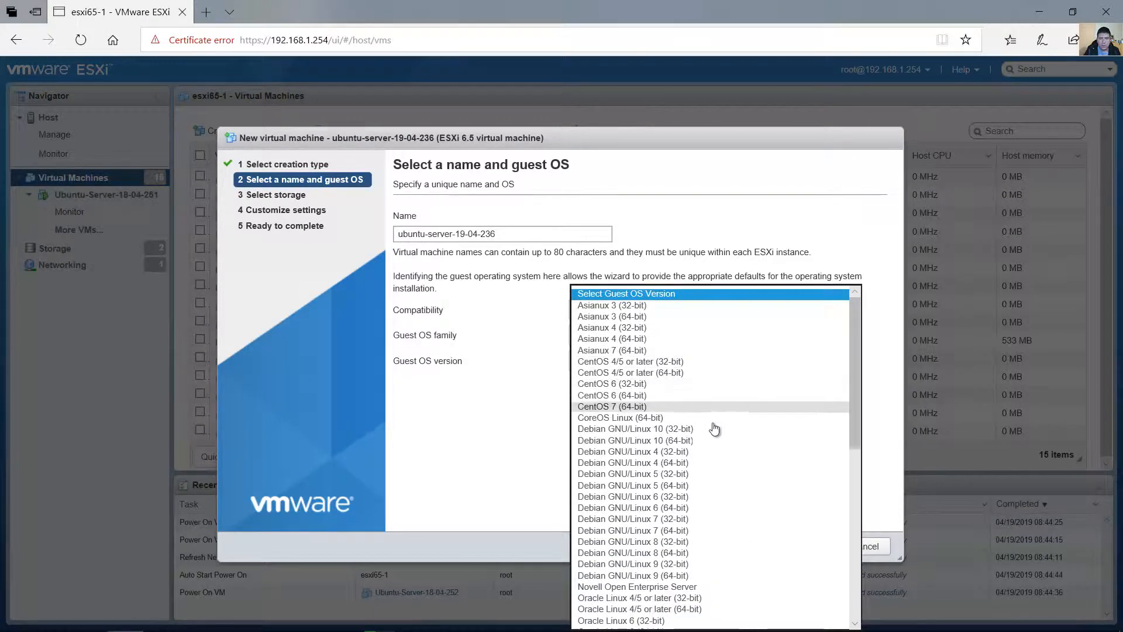
pyautogui.scroll(-7, 670, 529)
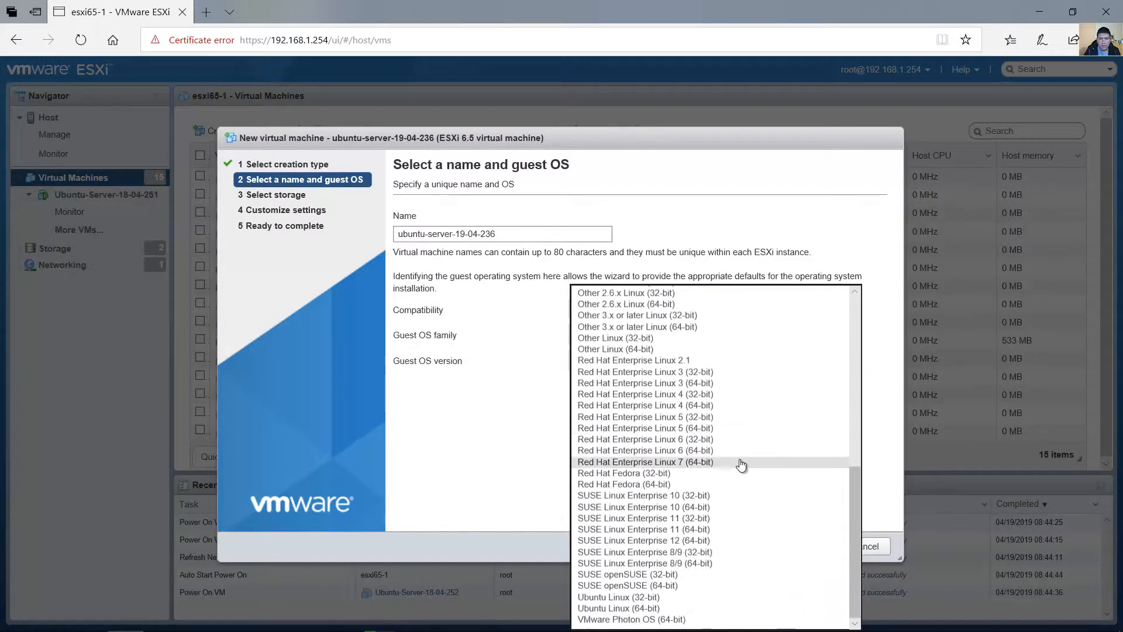
pyautogui.click(649, 610)
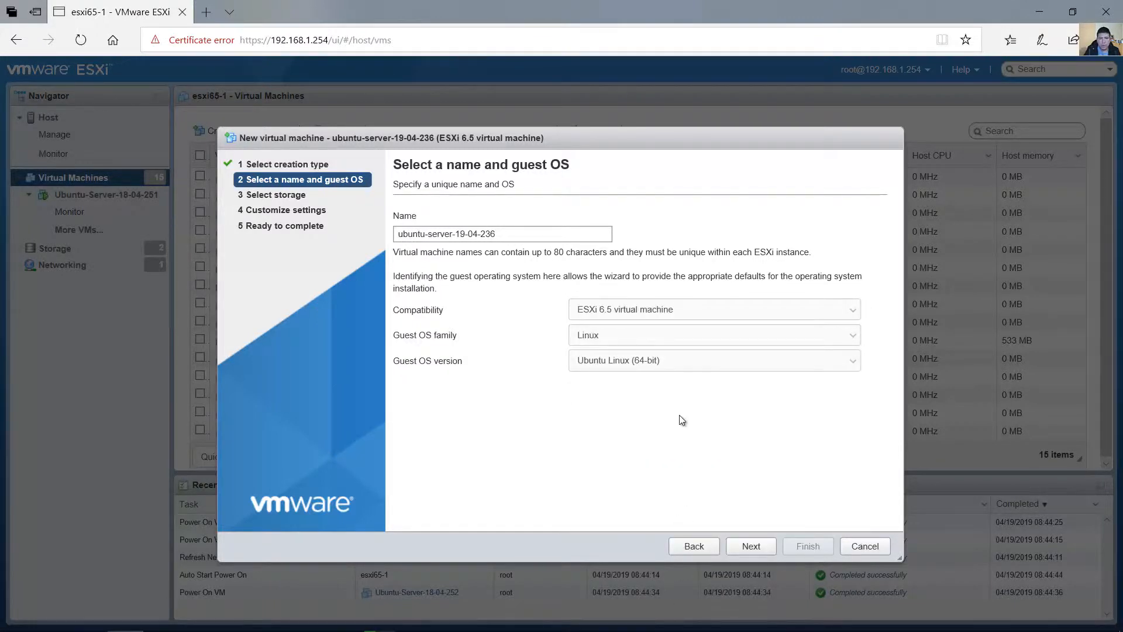
pyautogui.click(752, 547)
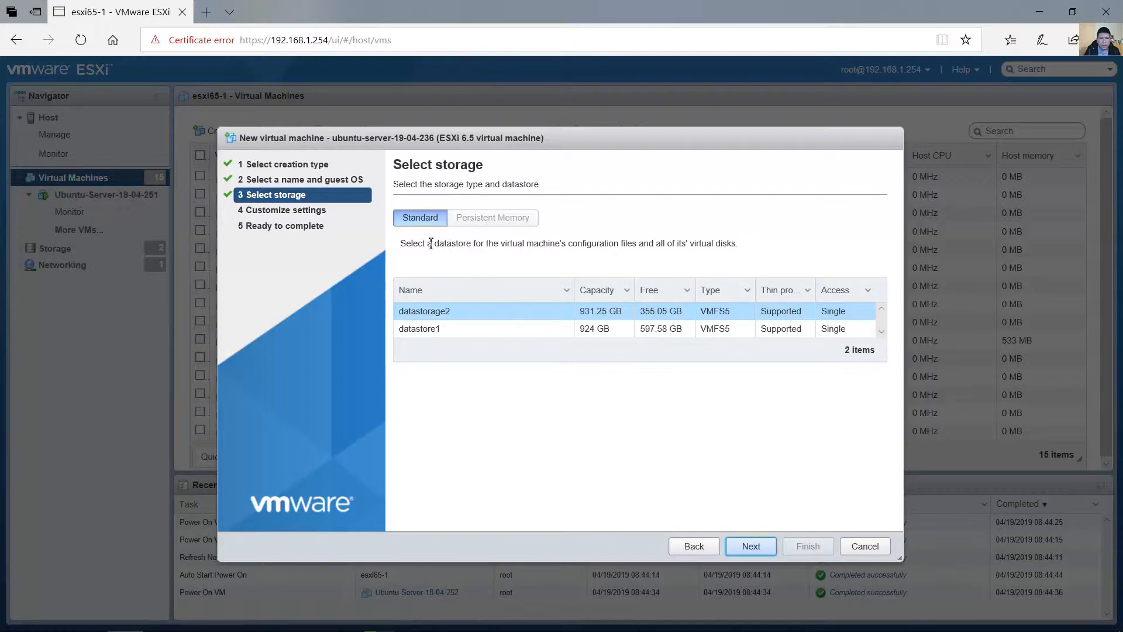
# Choose datastore1 as the virtual machine's storage and proceed to the hardware settings.
pyautogui.moveTo(447, 243); pyautogui.dragTo(481, 244)
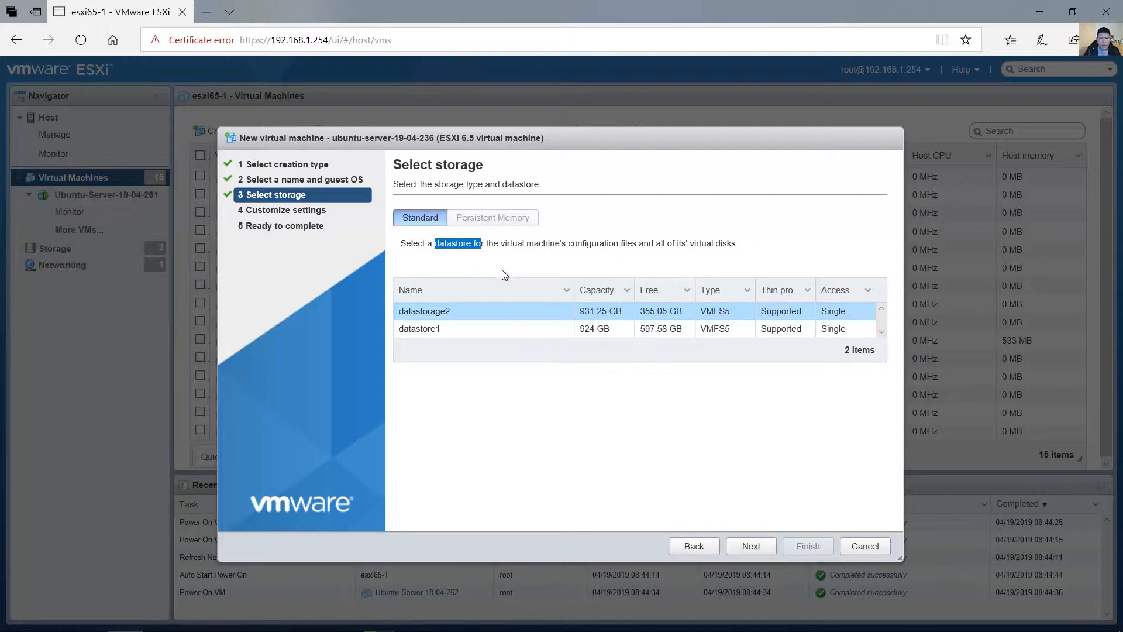
pyautogui.click(472, 331)
pyautogui.click(477, 313)
pyautogui.click(430, 329)
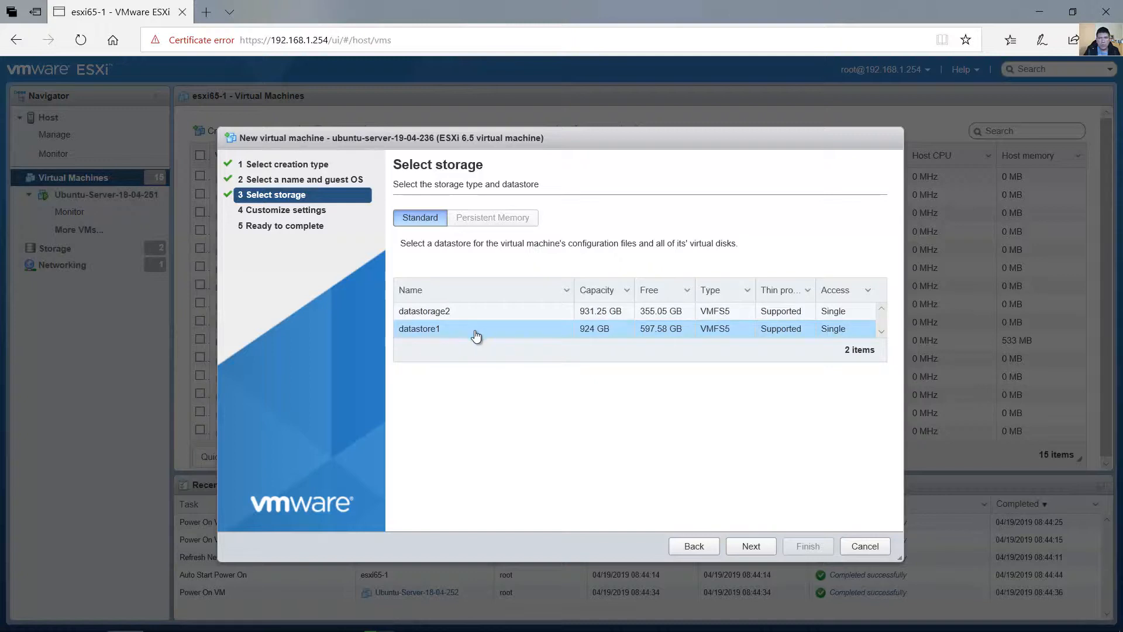
pyautogui.click(759, 547)
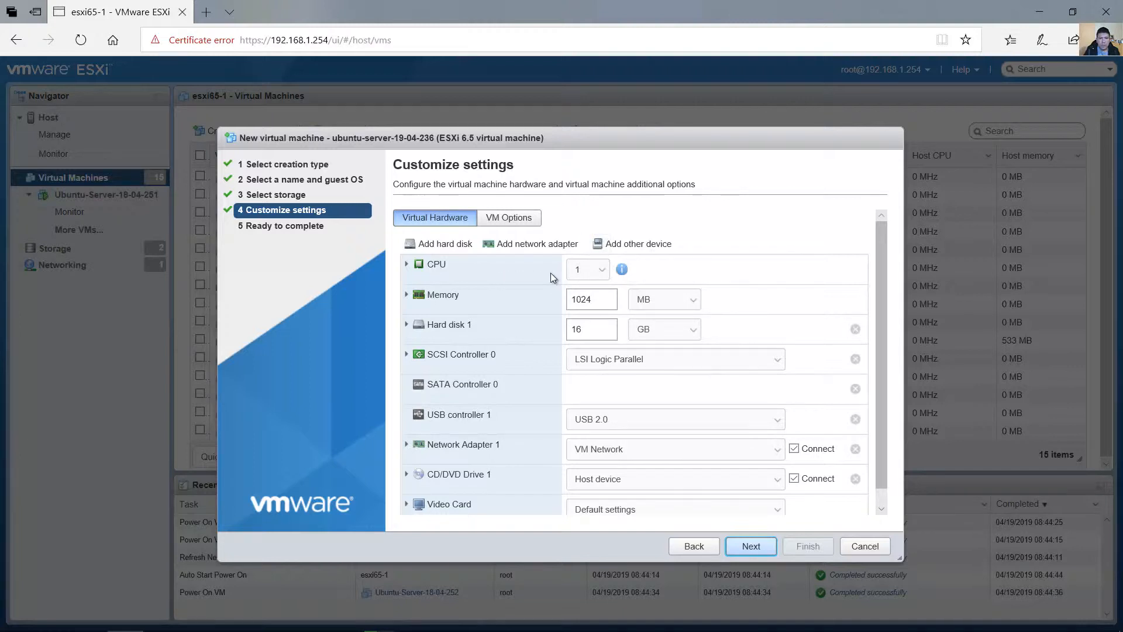
# Allot 2 CPUs and 1024 MB of memory to the virtual machine.
pyautogui.click(603, 272)
pyautogui.click(585, 281)
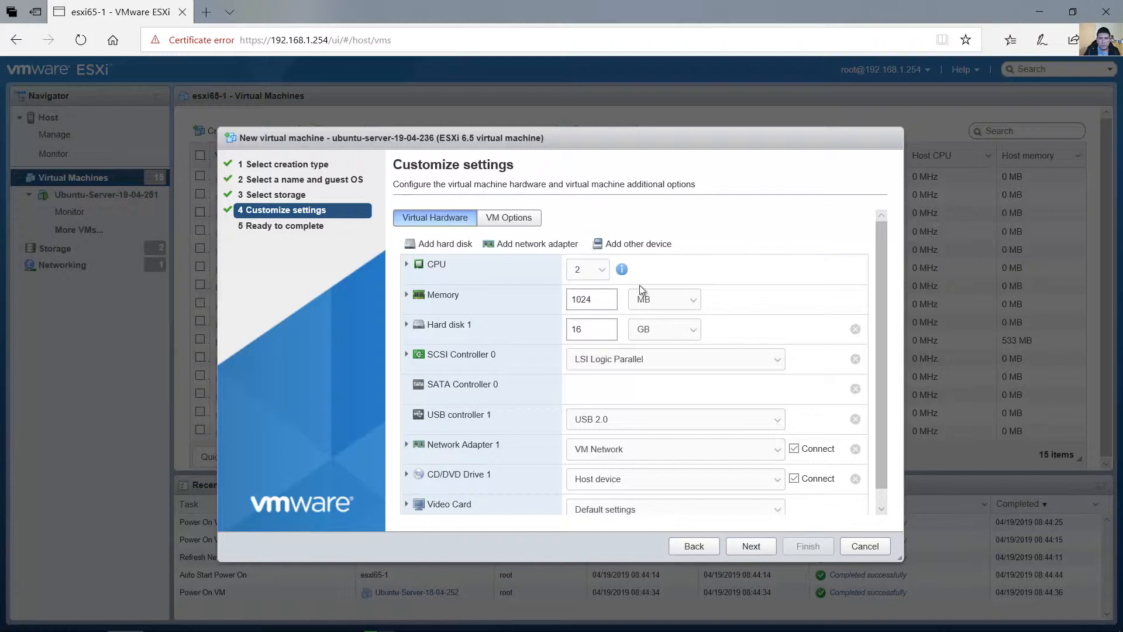
pyautogui.doubleClick(606, 298)
pyautogui.click(603, 303)
pyautogui.doubleClick(563, 295)
pyautogui.click(603, 297)
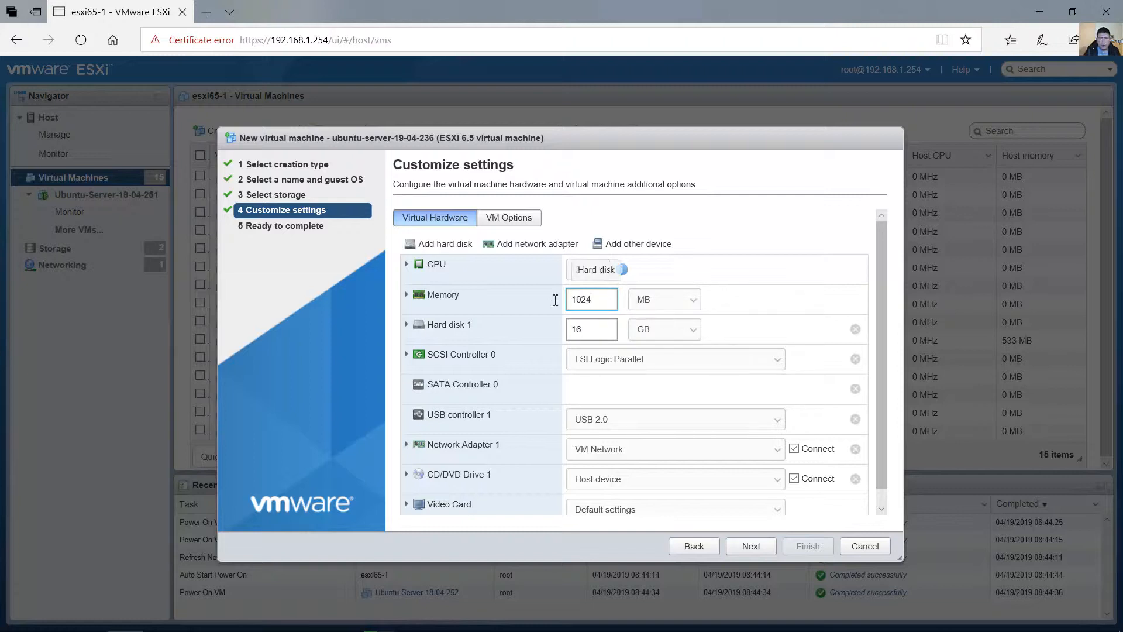
pyautogui.doubleClick(572, 300)
# Set the size of Hard disk 1 to 10 GB.
pyautogui.click(593, 328)
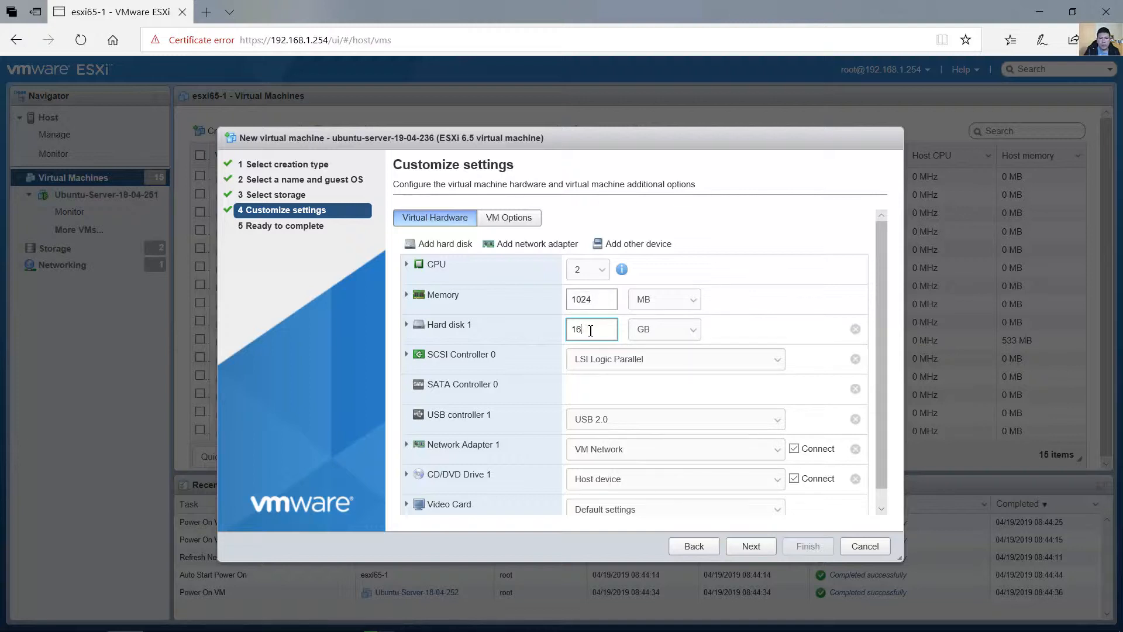
pyautogui.moveTo(590, 331); pyautogui.dragTo(466, 328)
pyautogui.write('10')
pyautogui.click(409, 325)
# Set USB controller 1 to USB 3.0 and use VM Network for Network Adapter 1.
pyautogui.moveTo(882, 331); pyautogui.dragTo(883, 351)
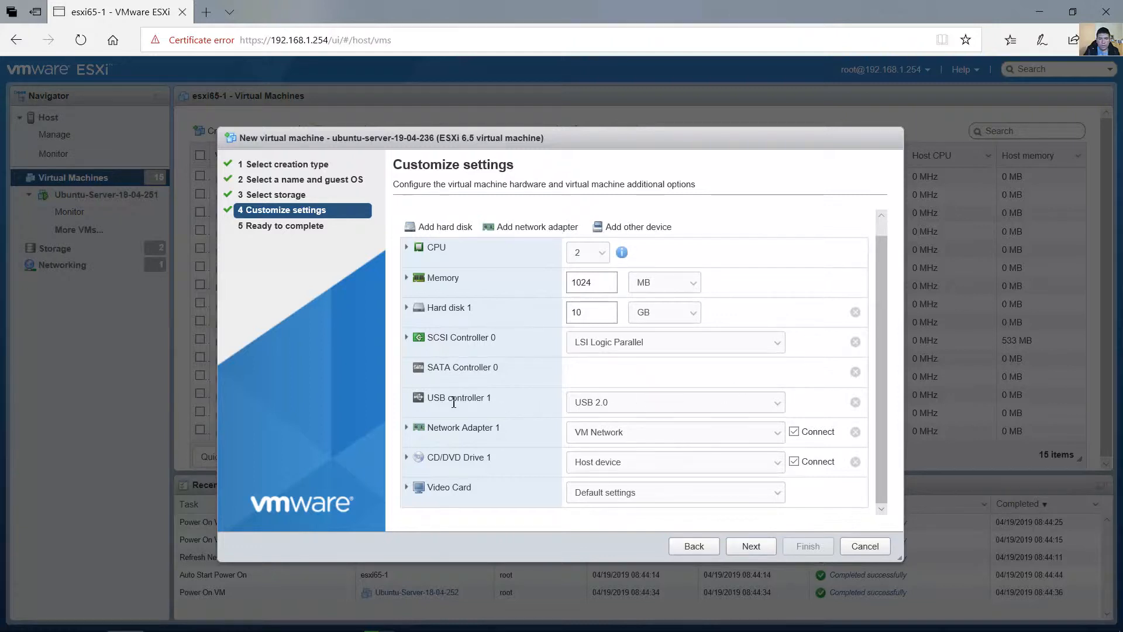
pyautogui.click(634, 403)
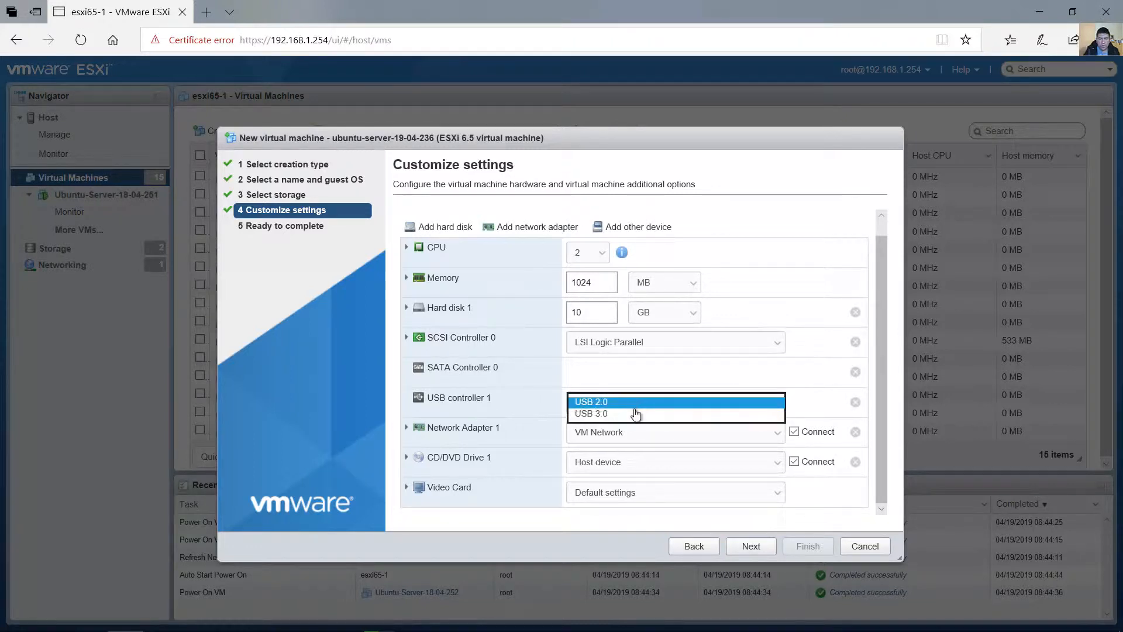
pyautogui.click(631, 414)
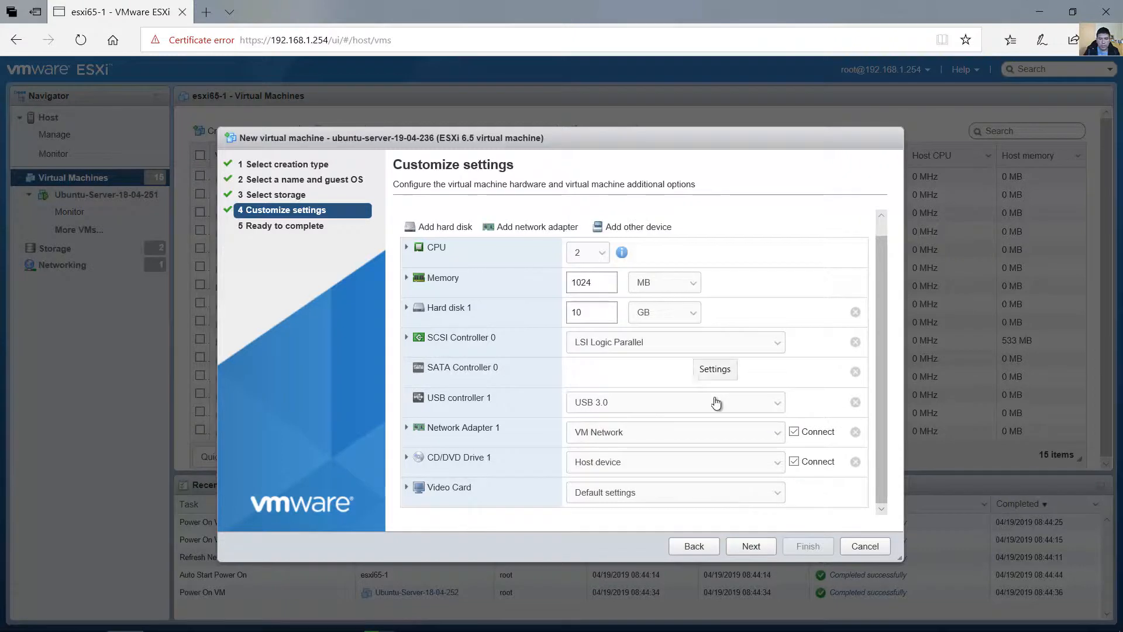
pyautogui.click(631, 436)
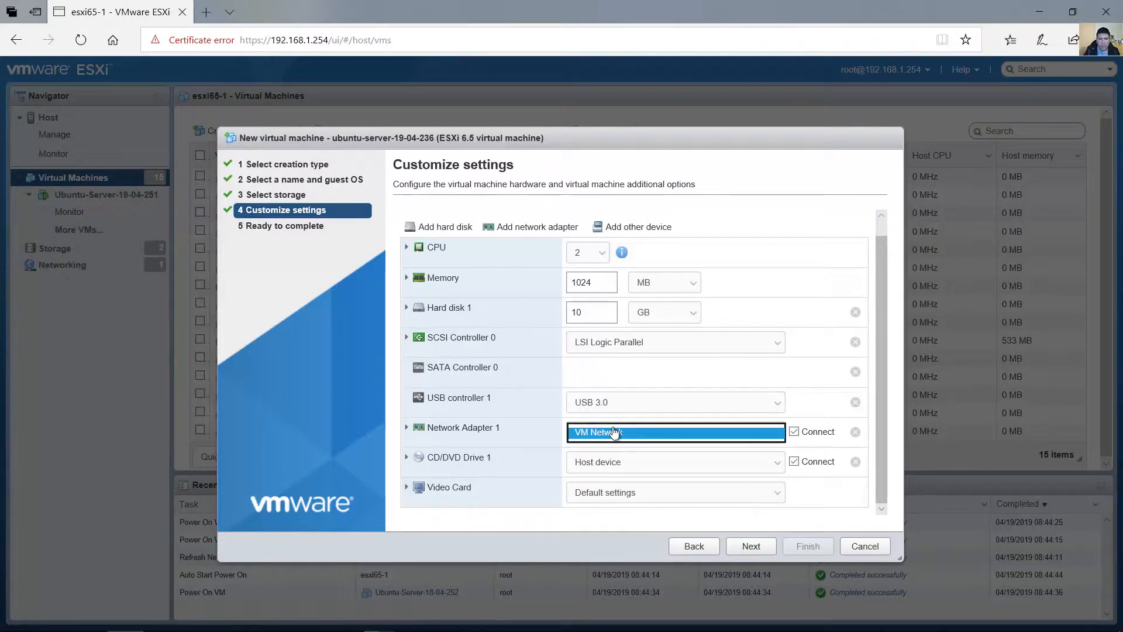
pyautogui.click(809, 406)
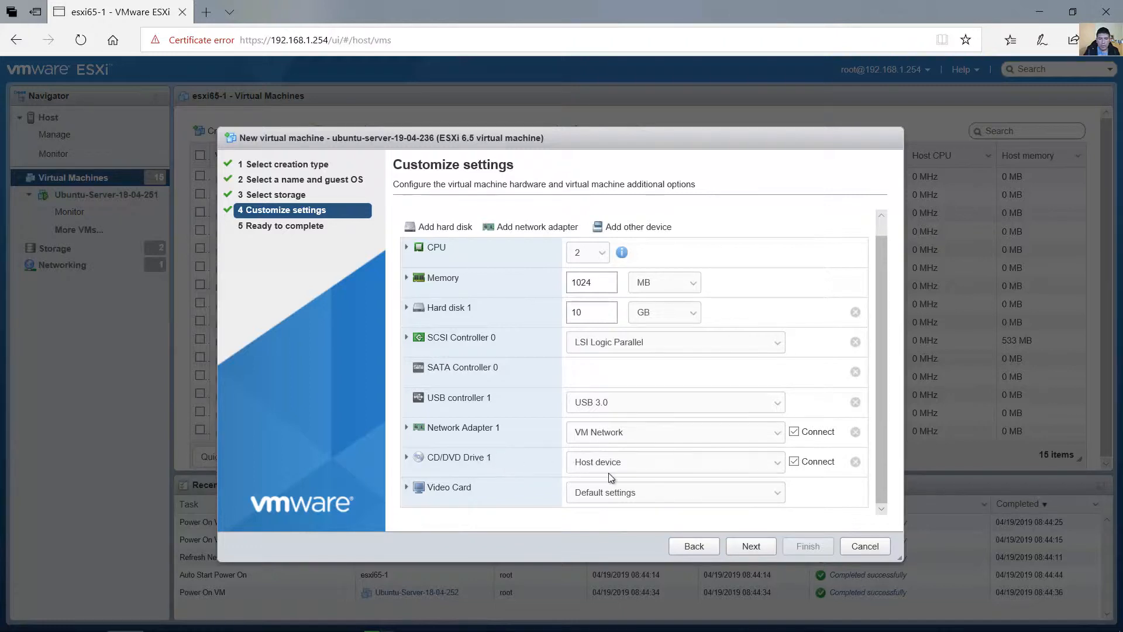
# Set CD/DVD Drive 1 to use a datastore ISO file and widen the file column to show full image names.
pyautogui.click(630, 467)
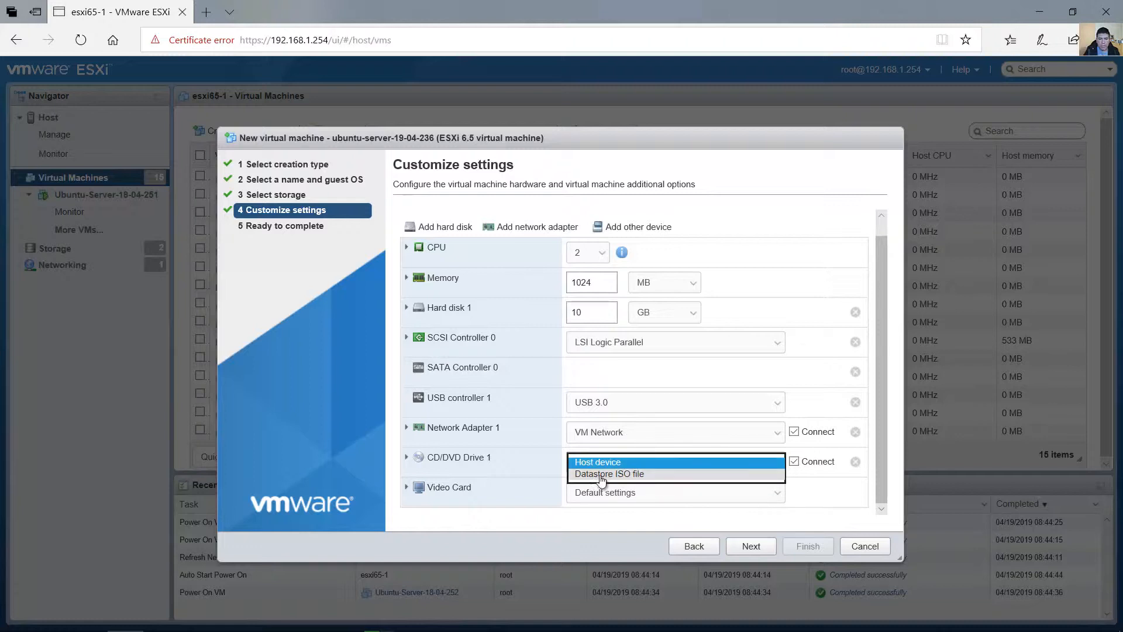
pyautogui.click(636, 475)
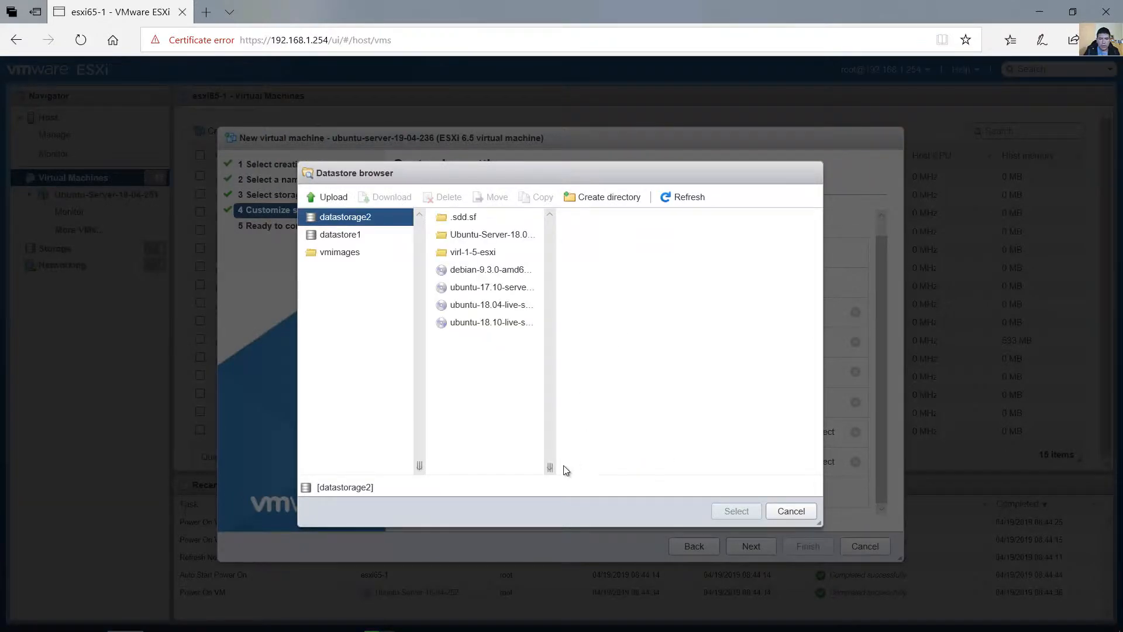
pyautogui.moveTo(552, 469); pyautogui.dragTo(625, 462)
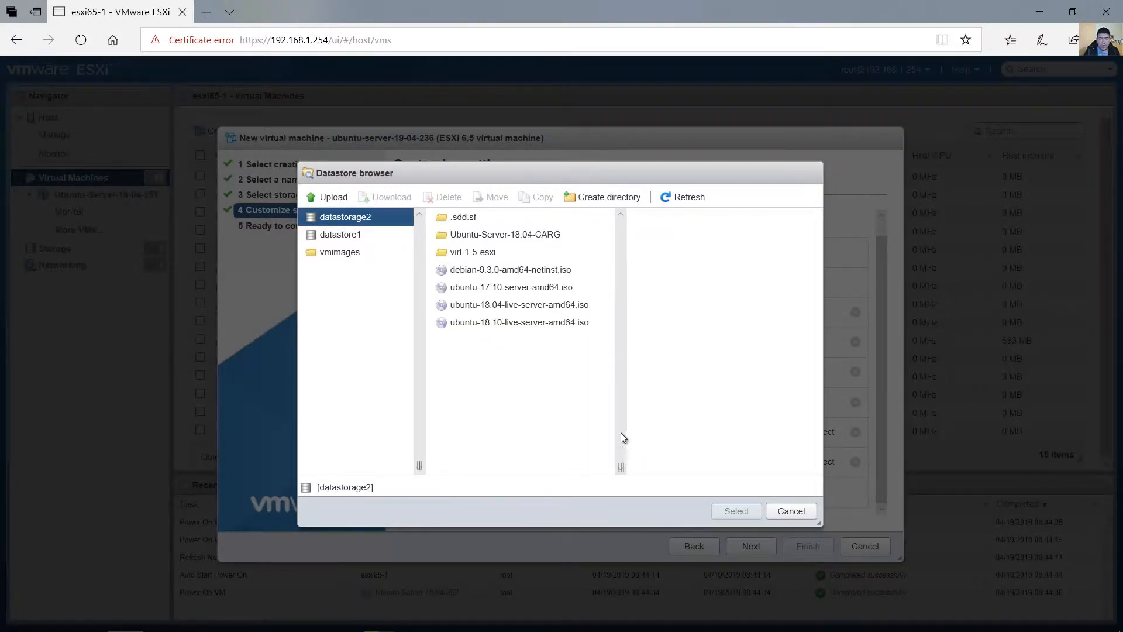
# Upload the ubuntu-19.04-live-server-amd64 image from the tmp folder to datastorage2.
pyautogui.click(354, 221)
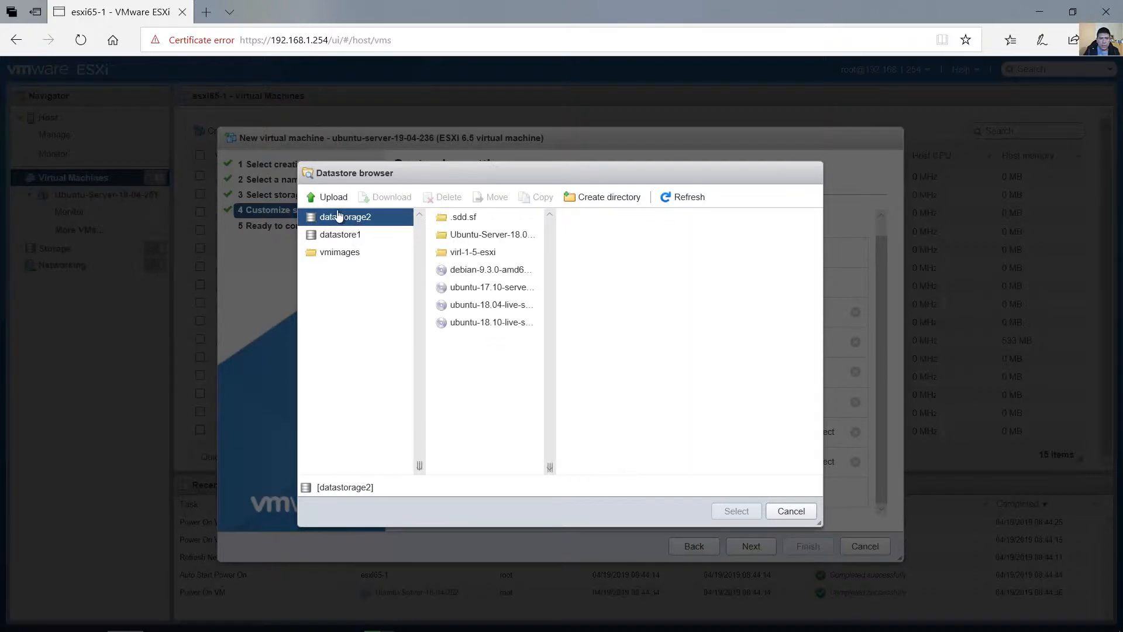
pyautogui.click(334, 199)
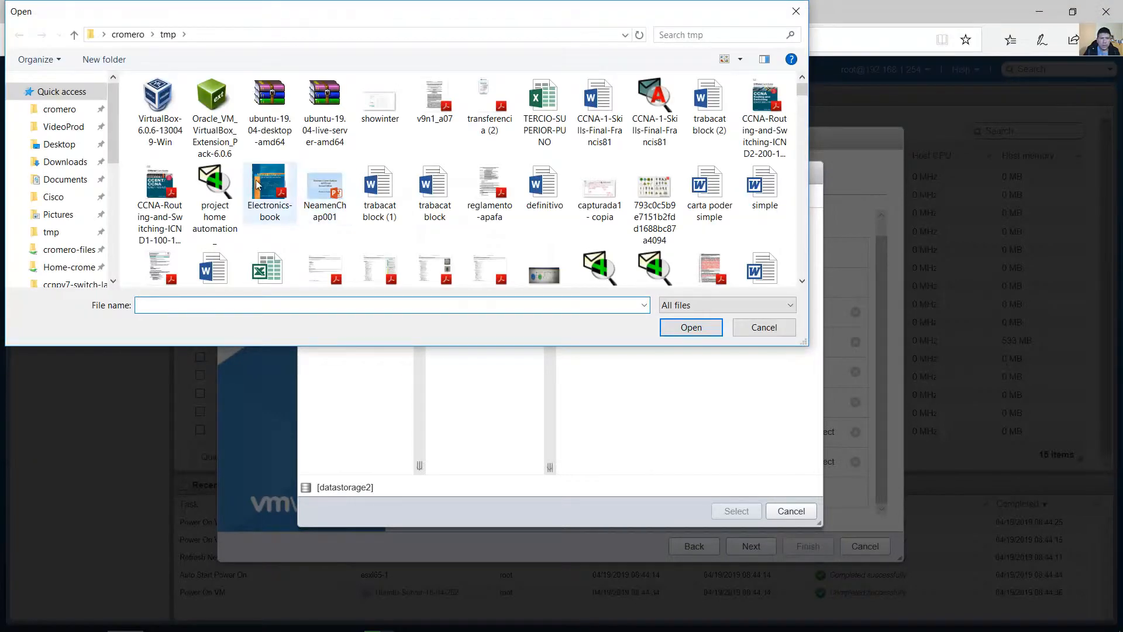
pyautogui.click(325, 140)
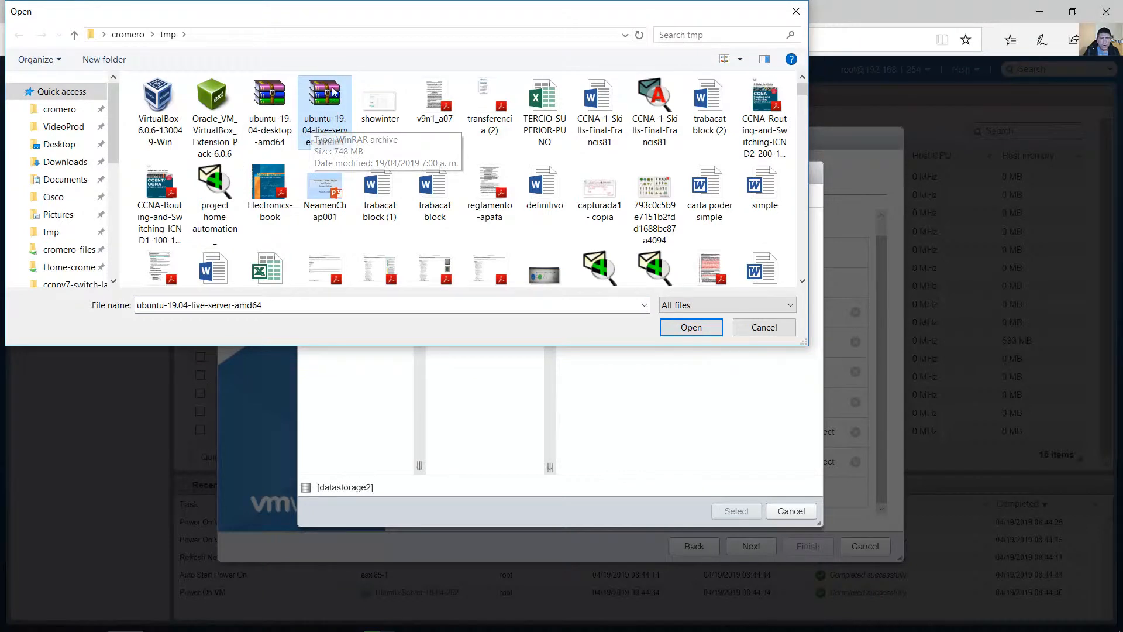
pyautogui.doubleClick(326, 108)
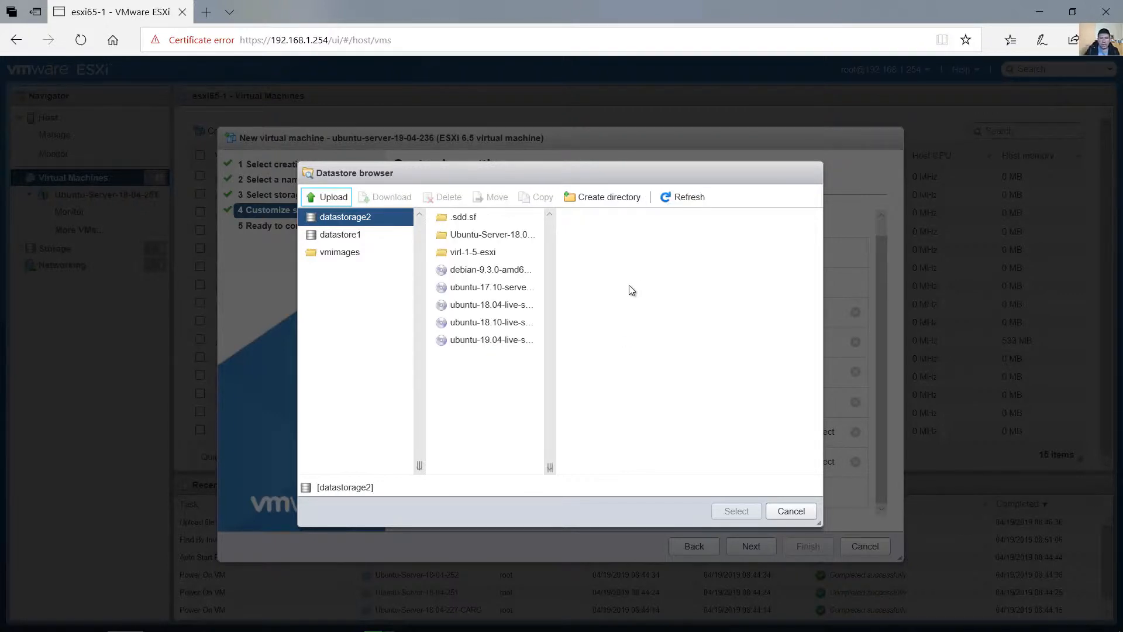
# Widen the file column and select ubuntu-19.04-live-server-amd64.iso on datastorage2 as the disc image for CD/DVD Drive 1.
pyautogui.moveTo(549, 465); pyautogui.dragTo(636, 462)
pyautogui.click(514, 344)
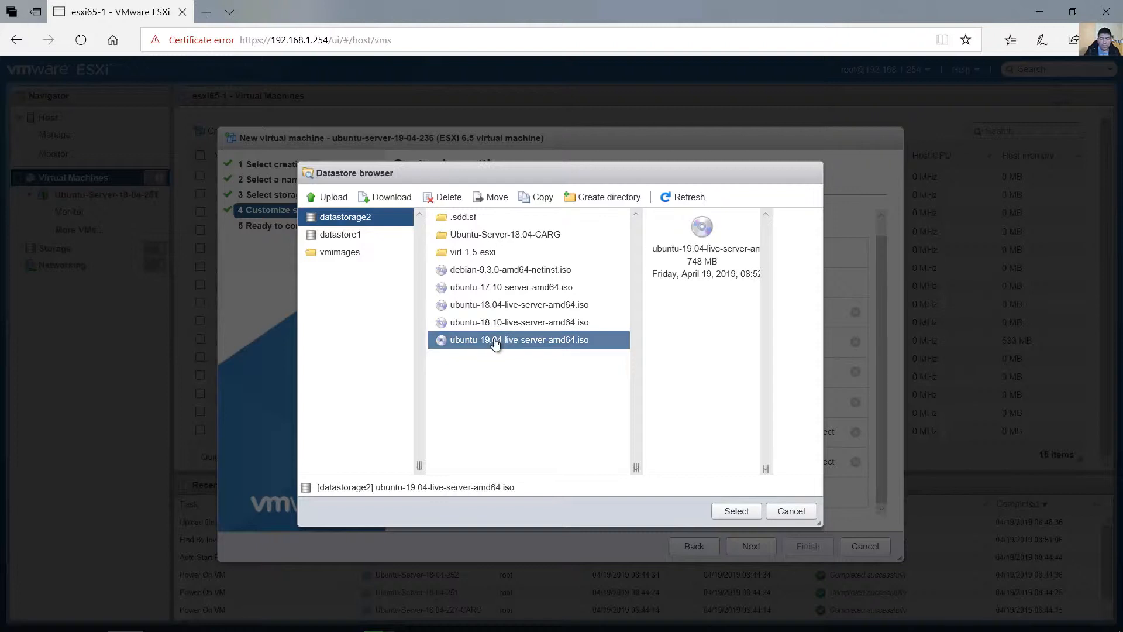
pyautogui.click(736, 511)
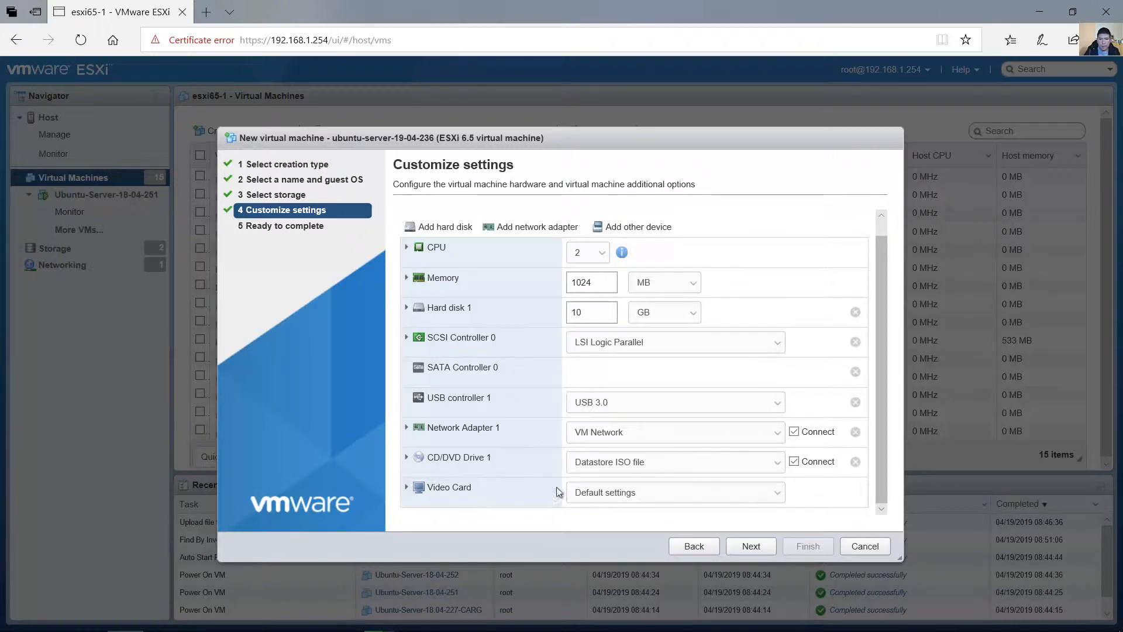
# Keep Default settings for the video card, then review the configuration summary and finish creating the virtual machine.
pyautogui.click(776, 497)
pyautogui.click(725, 492)
pyautogui.click(752, 547)
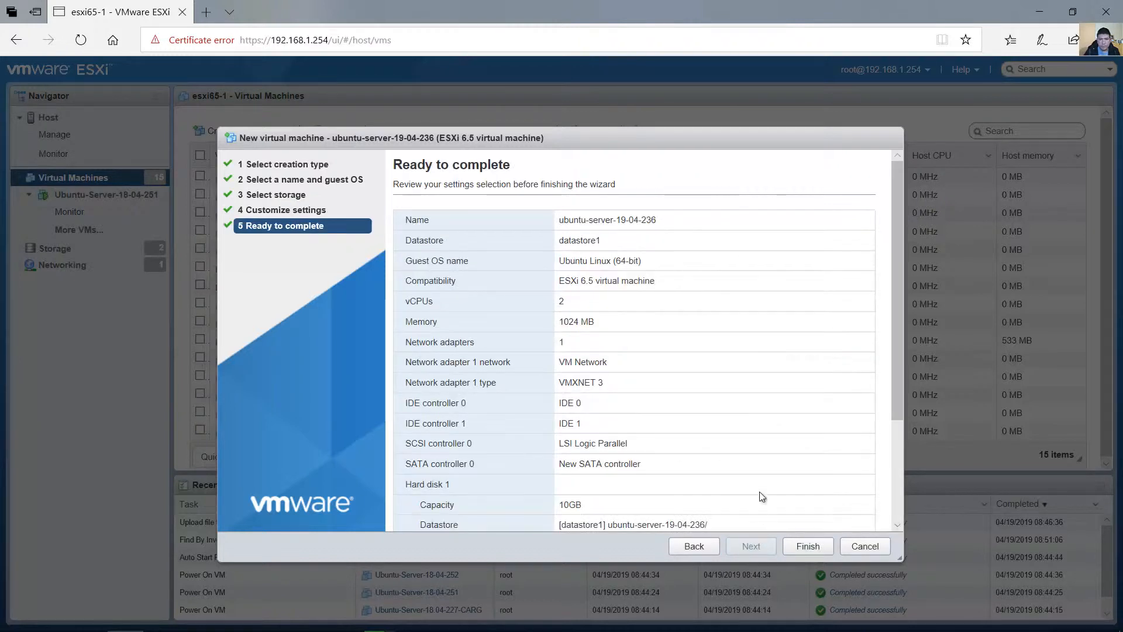
pyautogui.scroll(-3, 900, 315)
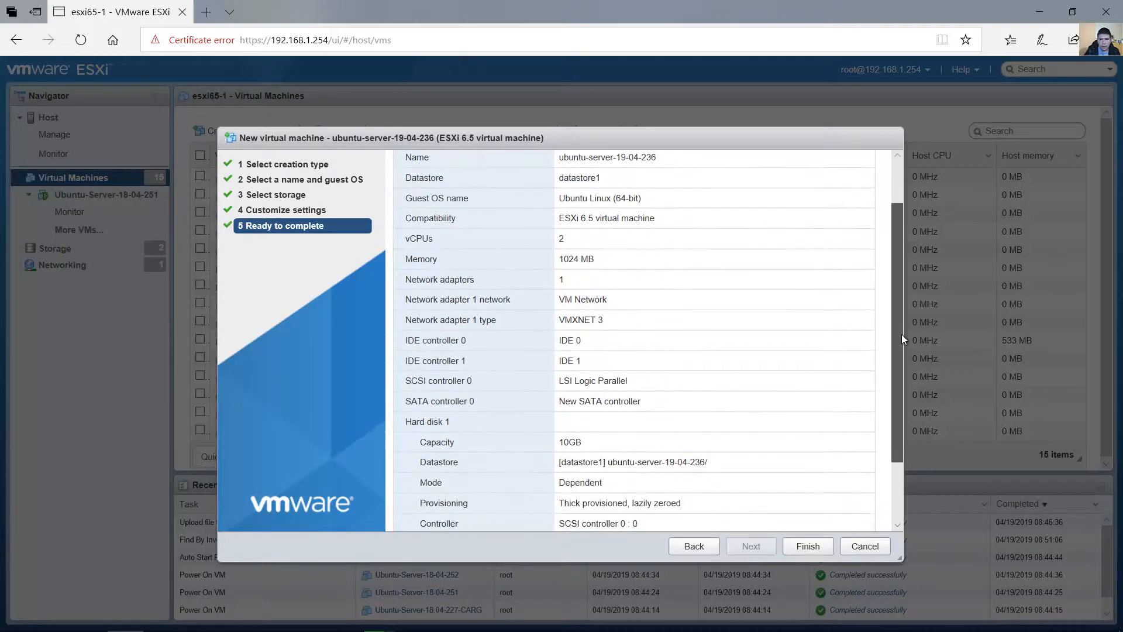
pyautogui.scroll(-2, 901, 358)
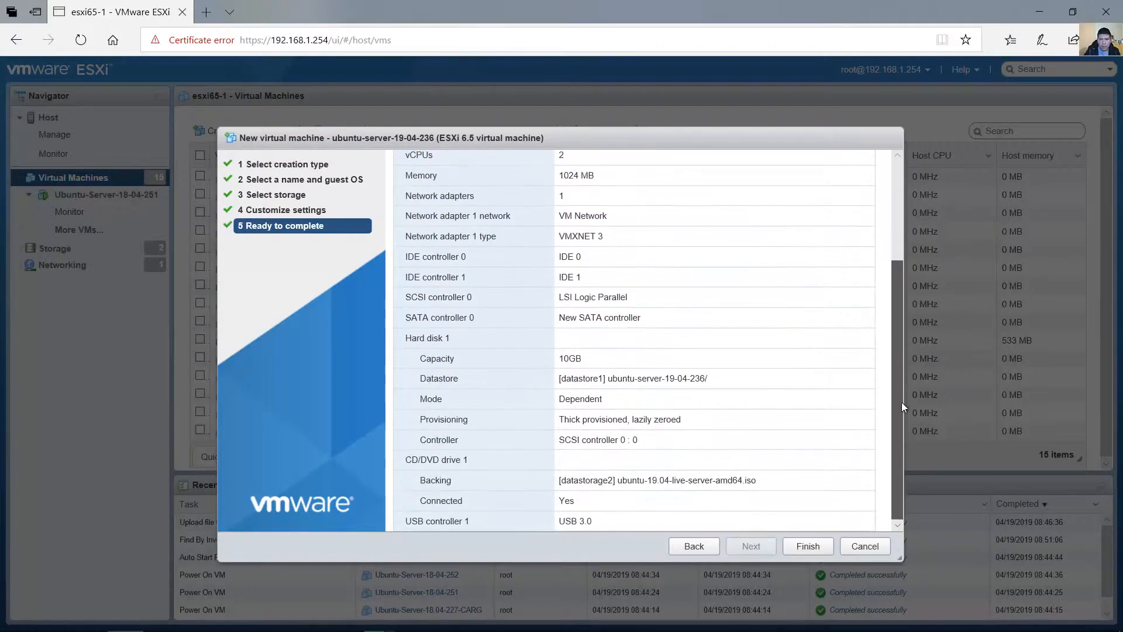
pyautogui.click(807, 546)
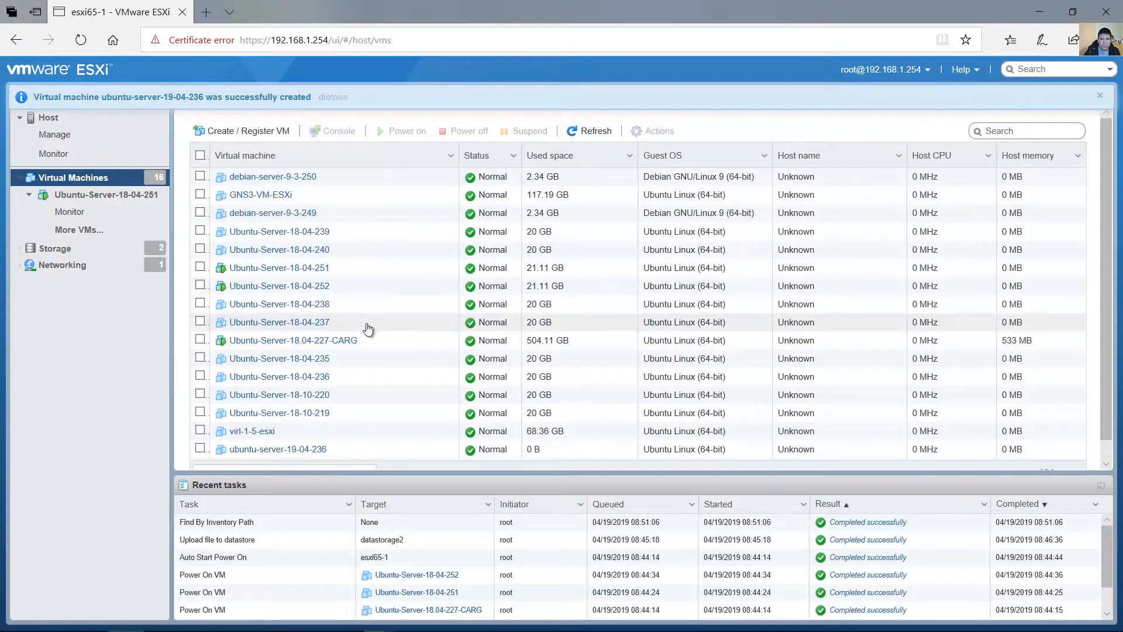
# Power on the ubuntu-server-19-04-236 virtual machine and open its console.
pyautogui.scroll(-1, 355, 345)
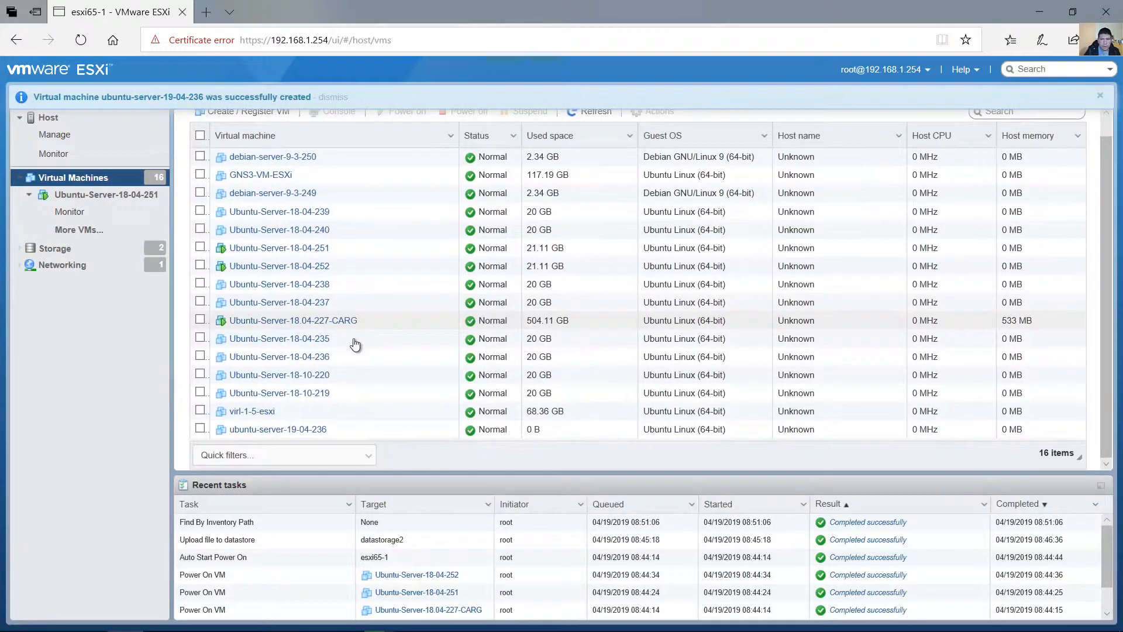
pyautogui.click(289, 431)
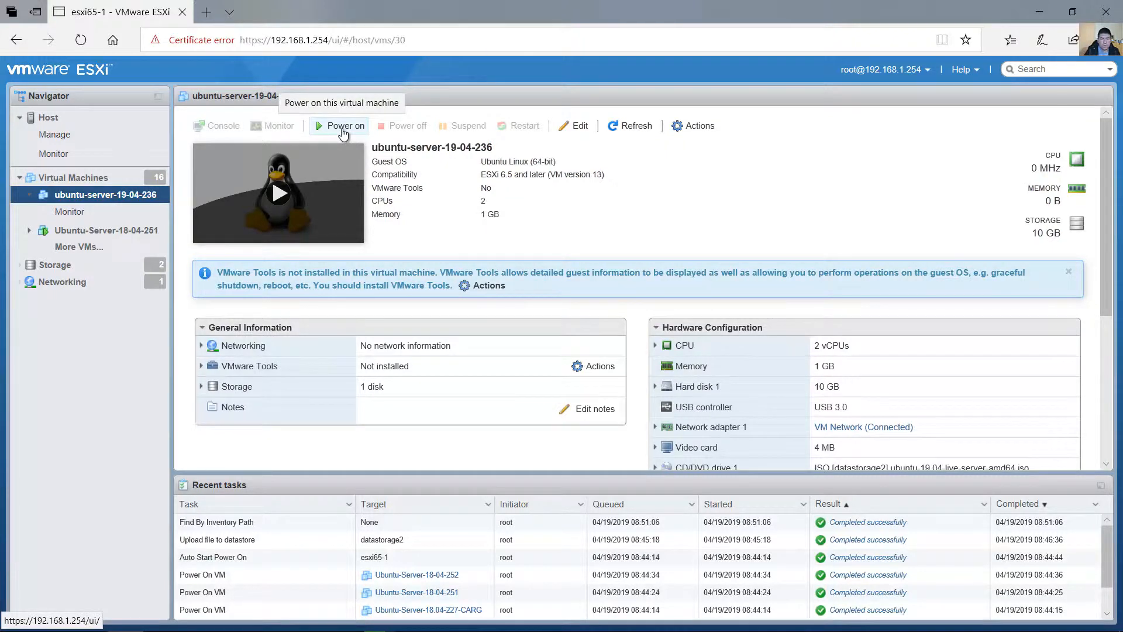
pyautogui.click(343, 131)
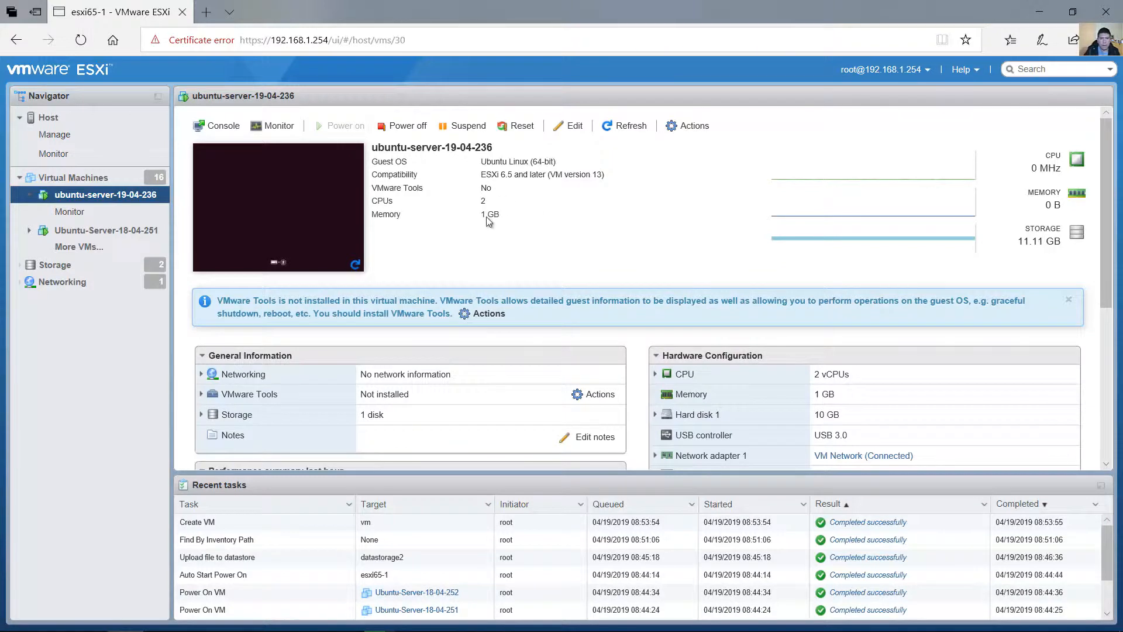
pyautogui.click(277, 201)
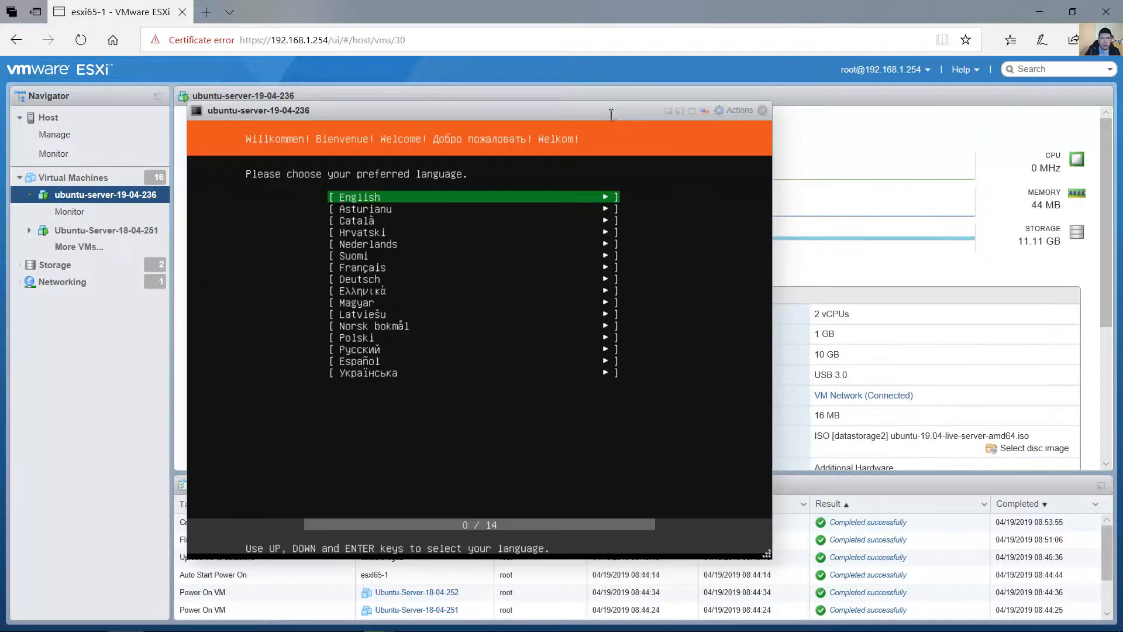
# Choose English as the preferred language and update to the new installer version.
pyautogui.press('Down')
pyautogui.press('Down')
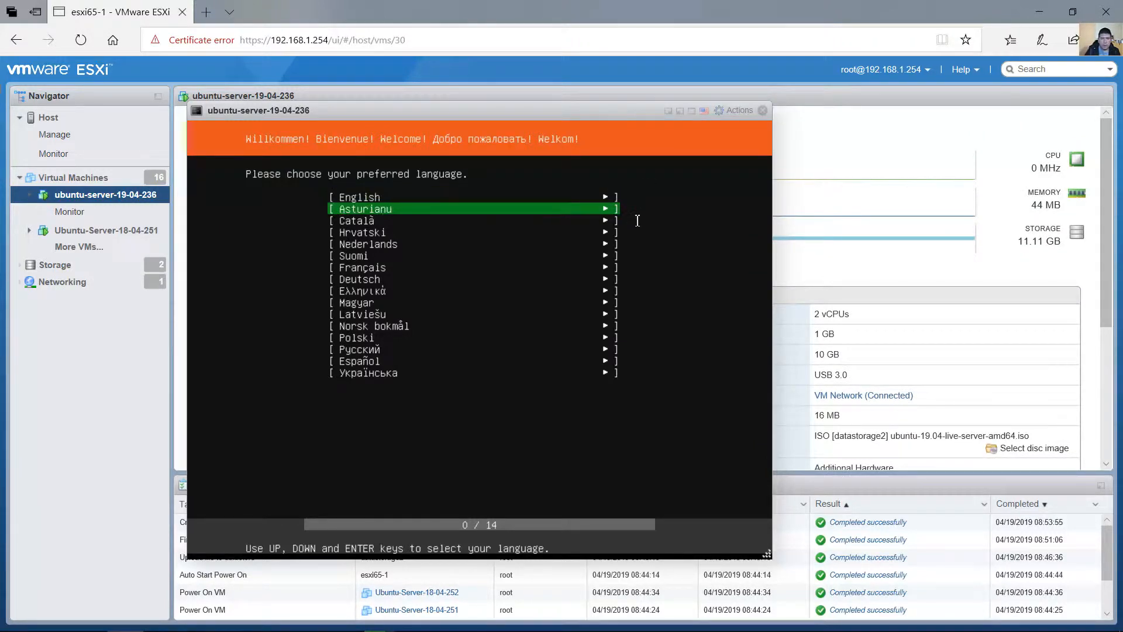
pyautogui.press('Up')
pyautogui.press('Up')
pyautogui.press('Down')
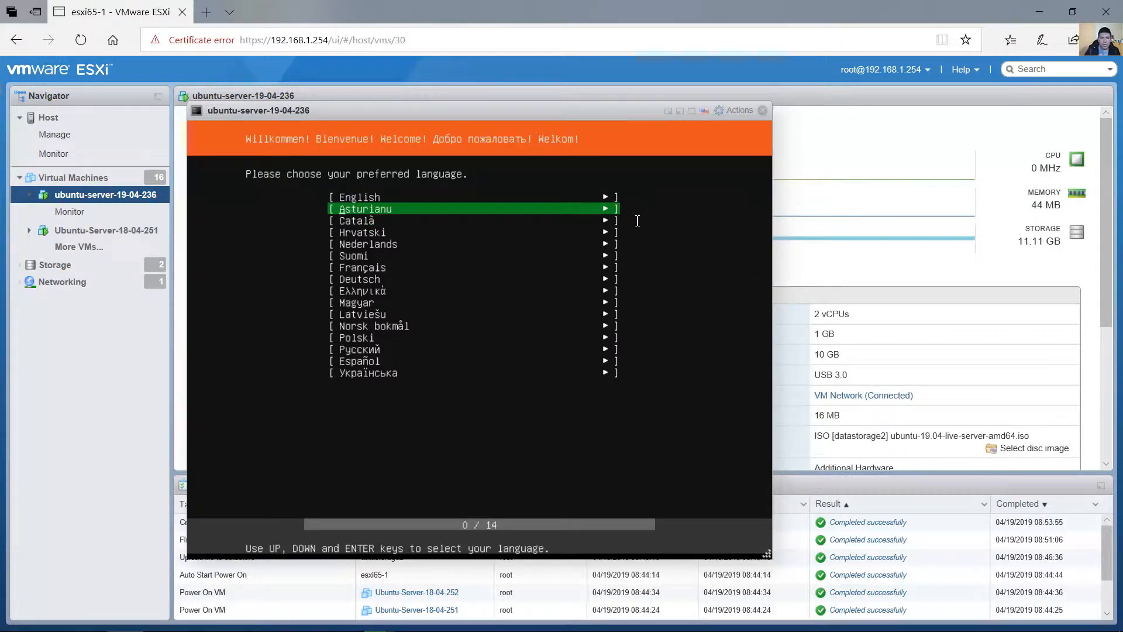
pyautogui.press('Up')
pyautogui.press('Return')
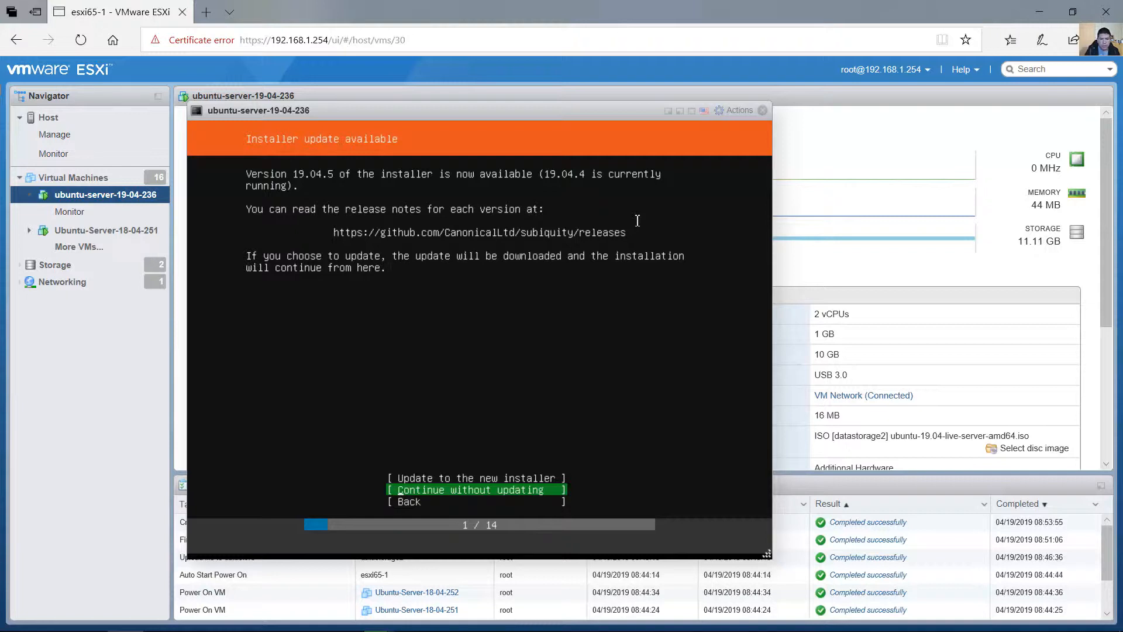
pyautogui.press('Up')
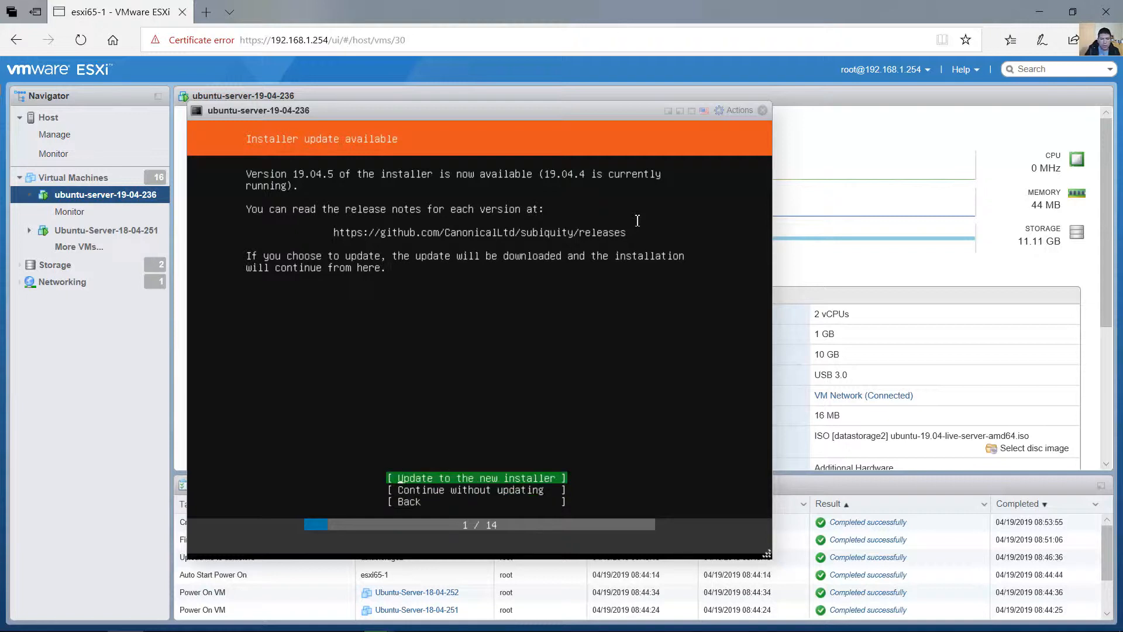
pyautogui.press('Return')
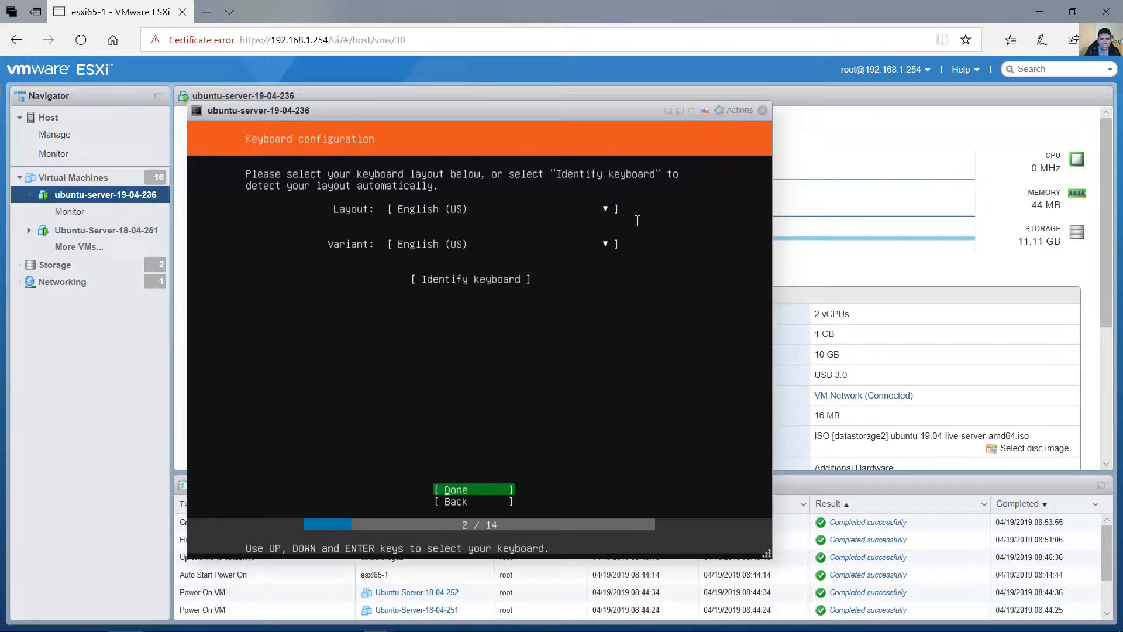
# Set the keyboard layout to Spanish (Latin American) and accept the keyboard configuration.
pyautogui.press('Up')
pyautogui.press('Up')
pyautogui.press('Up')
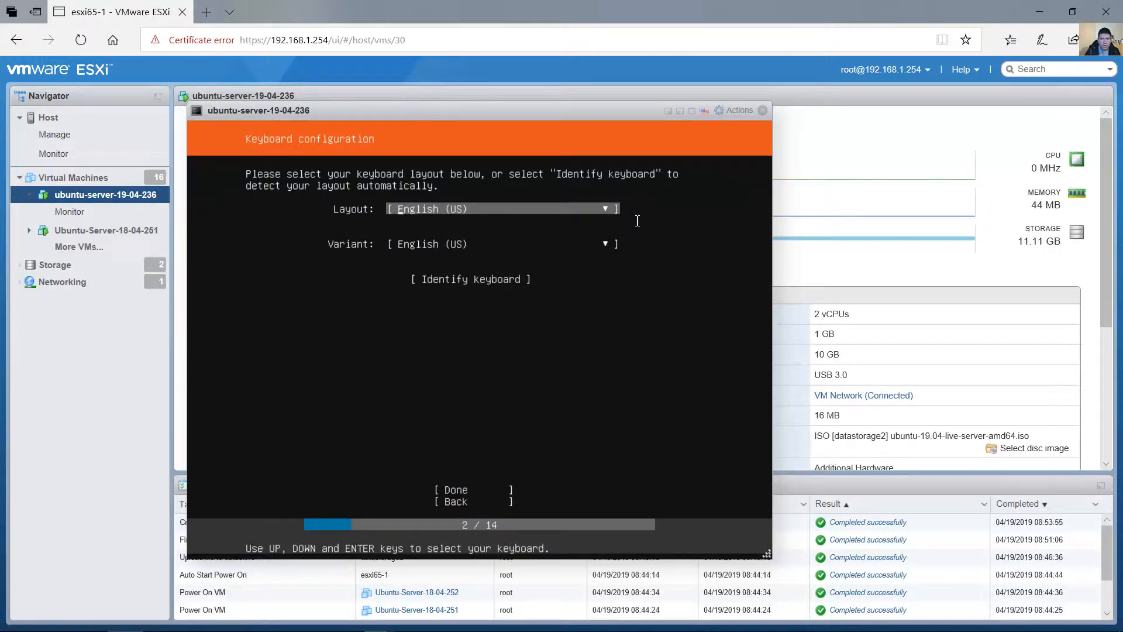
pyautogui.press('Return')
pyautogui.press('Up')
pyautogui.press('Up')
pyautogui.press('Up')
pyautogui.press('Down')
pyautogui.press('Down')
pyautogui.press('Down')
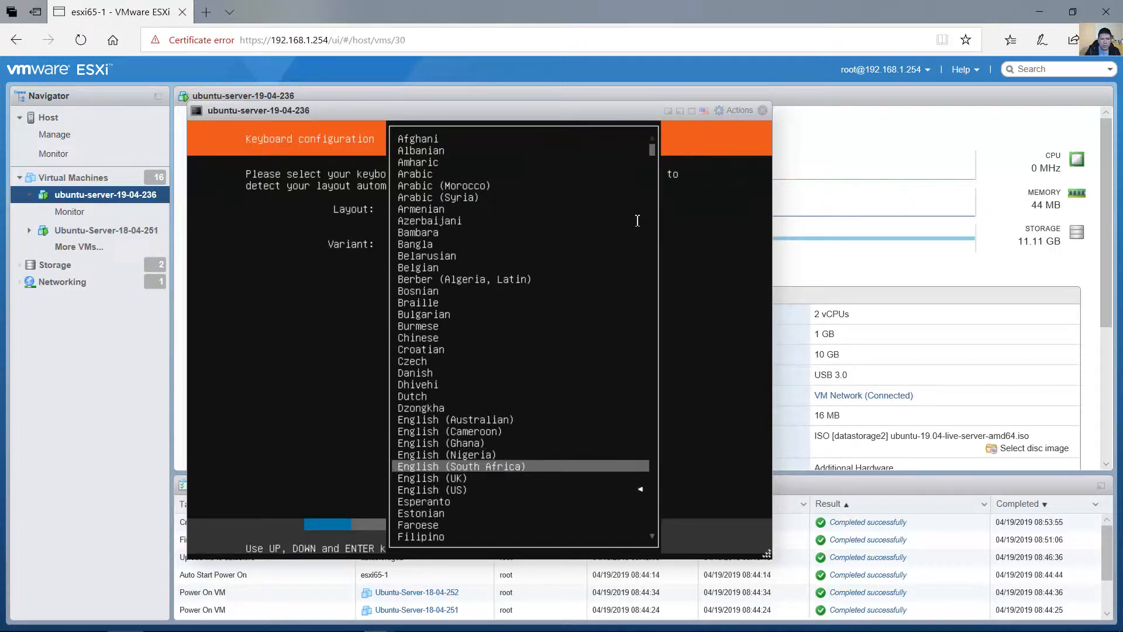
pyautogui.press('Down')
pyautogui.press('Down')
pyautogui.press('Down')
pyautogui.press('Down')
pyautogui.press('Down')
pyautogui.press('Down')
pyautogui.press('Down')
pyautogui.press('Down')
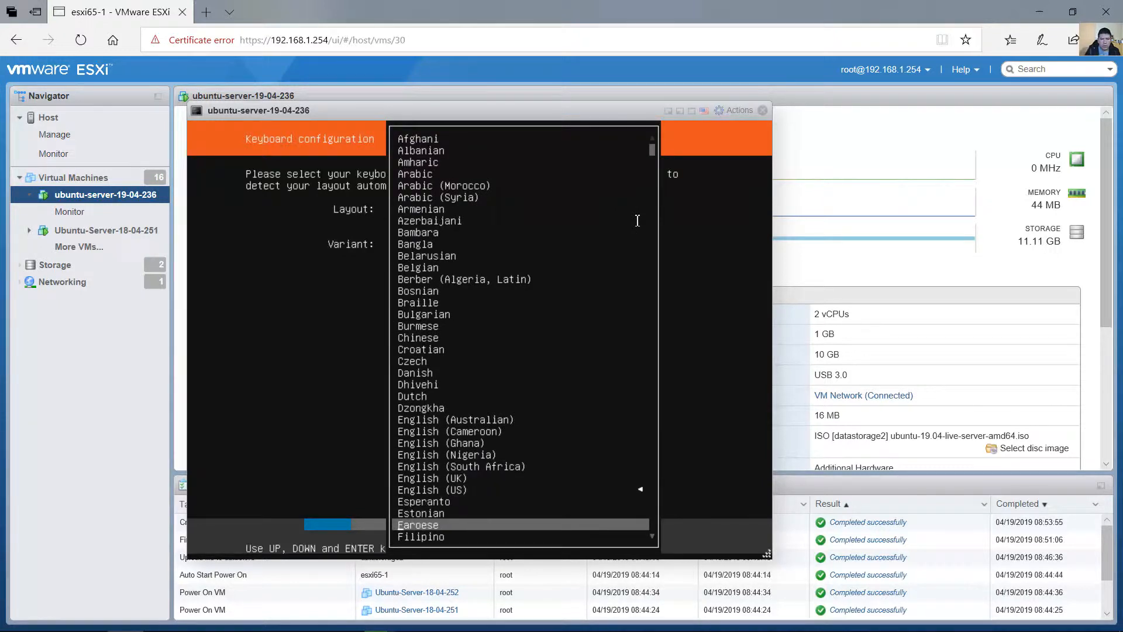
pyautogui.press('Down')
pyautogui.press('Down')
pyautogui.press('Down')
pyautogui.press('Down')
pyautogui.press('Down')
pyautogui.press('Down')
pyautogui.press('Down')
pyautogui.press('Down')
pyautogui.press('Down')
pyautogui.press('Down')
pyautogui.press('Down')
pyautogui.press('Down')
pyautogui.press('Down')
pyautogui.press('Down')
pyautogui.press('Down')
pyautogui.press('Down')
pyautogui.press('Down')
pyautogui.press('Down')
pyautogui.press('Down')
pyautogui.press('Down')
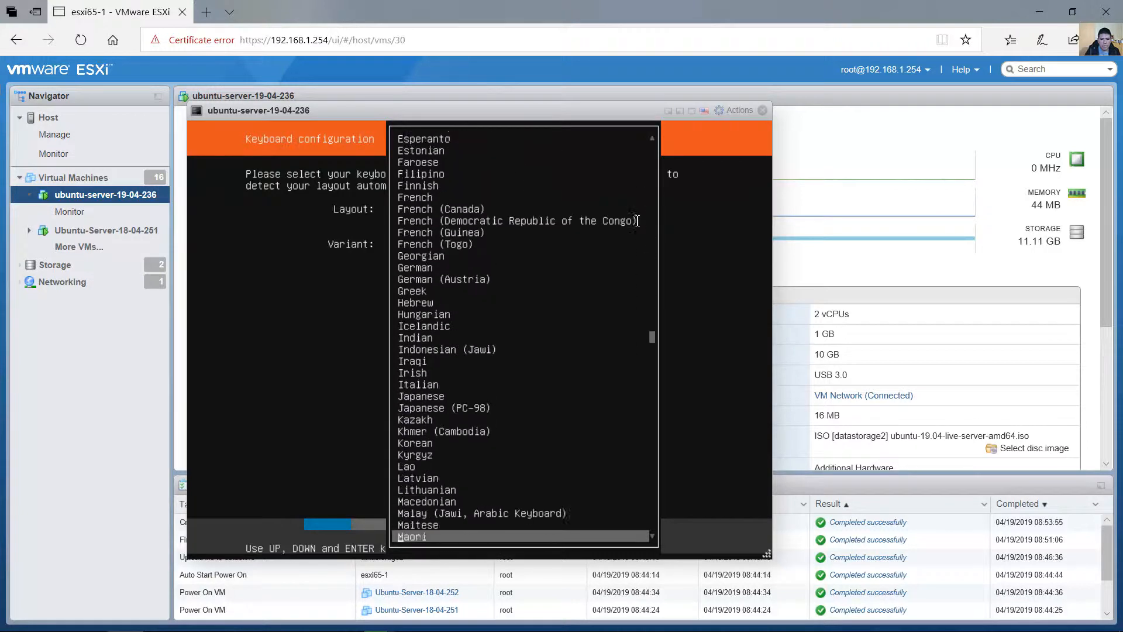
pyautogui.press('Up')
pyautogui.press('Up')
pyautogui.press('Up')
pyautogui.press('Up')
pyautogui.press('Up')
pyautogui.press('Up')
pyautogui.press('Up')
pyautogui.press('Up')
pyautogui.press('Up')
pyautogui.press('Up')
pyautogui.press('Up')
pyautogui.press('Up')
pyautogui.press('Up')
pyautogui.press('Up')
pyautogui.press('Up')
pyautogui.press('Up')
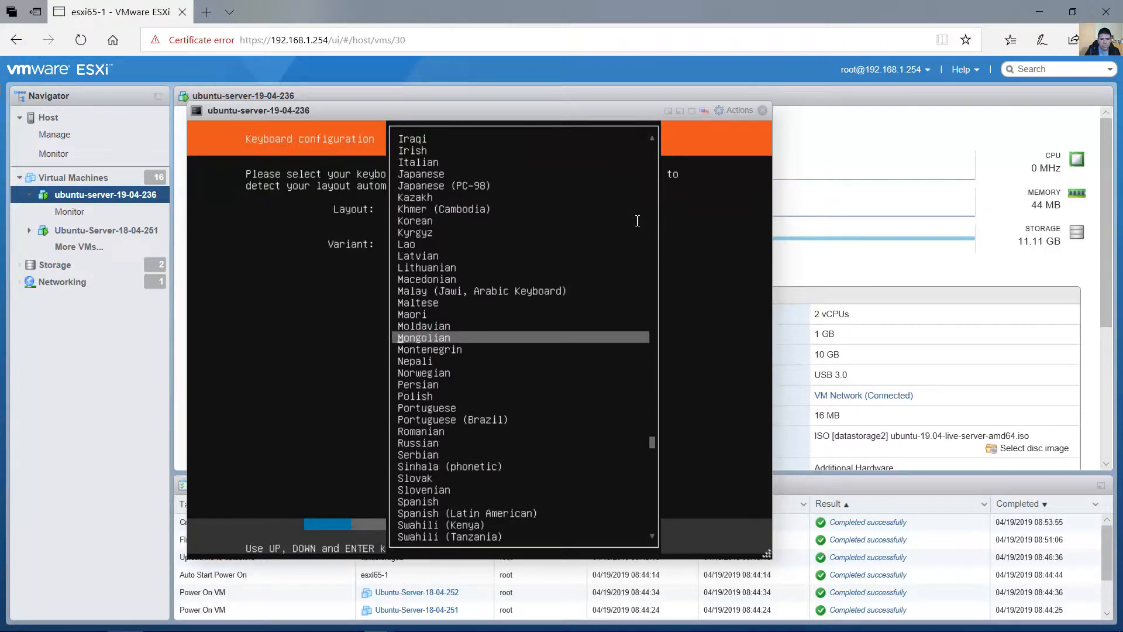
pyautogui.press('Down')
pyautogui.press('Down')
pyautogui.press('Down')
pyautogui.press('Down')
pyautogui.press('Down')
pyautogui.press('Down')
pyautogui.press('Down')
pyautogui.press('Down')
pyautogui.press('Down')
pyautogui.press('Down')
pyautogui.press('Down')
pyautogui.press('Down')
pyautogui.press('Down')
pyautogui.press('Down')
pyautogui.press('Down')
pyautogui.press('Down')
pyautogui.press('Down')
pyautogui.press('Down')
pyautogui.press('Down')
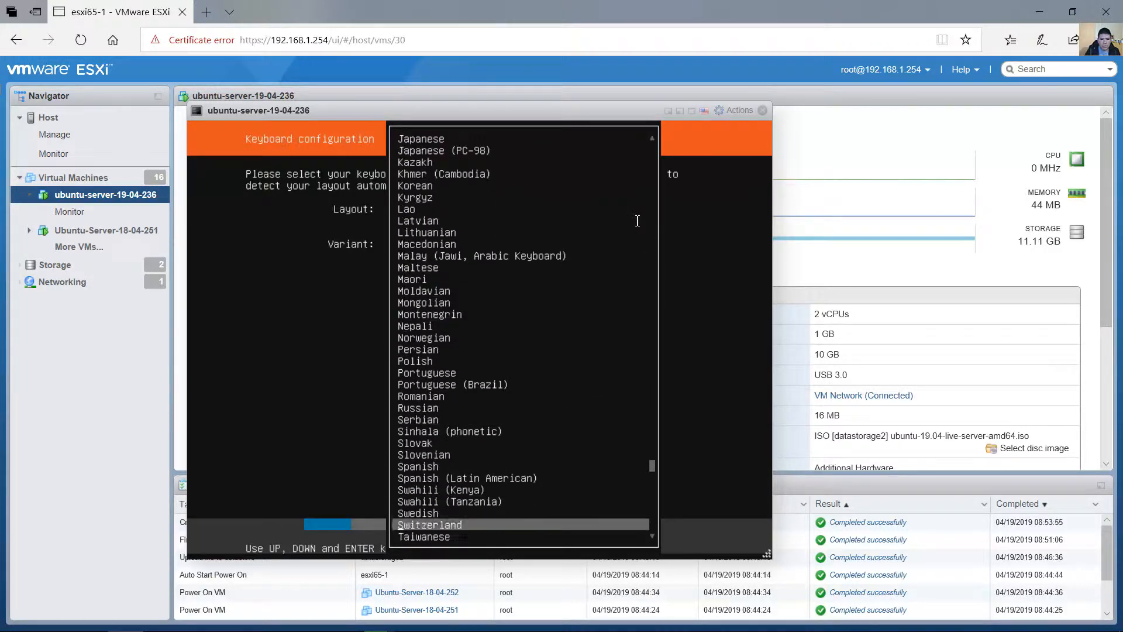
pyautogui.press('Up')
pyautogui.press('Up')
pyautogui.press('Up')
pyautogui.press('Up')
pyautogui.press('Return')
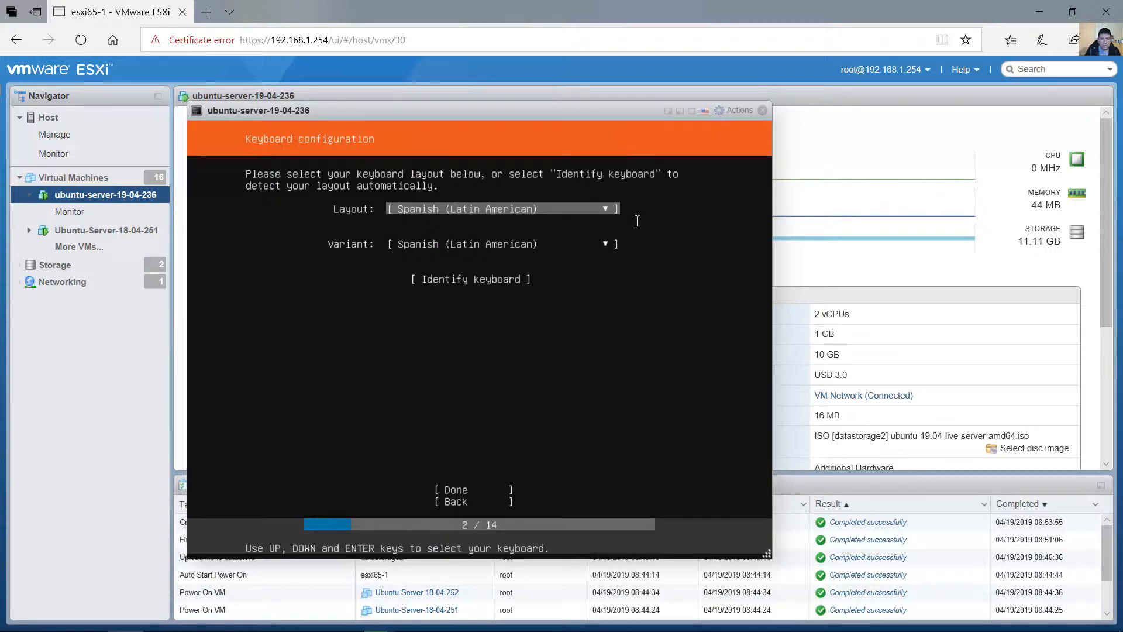
pyautogui.press('Down')
pyautogui.press('Down')
pyautogui.press('Down')
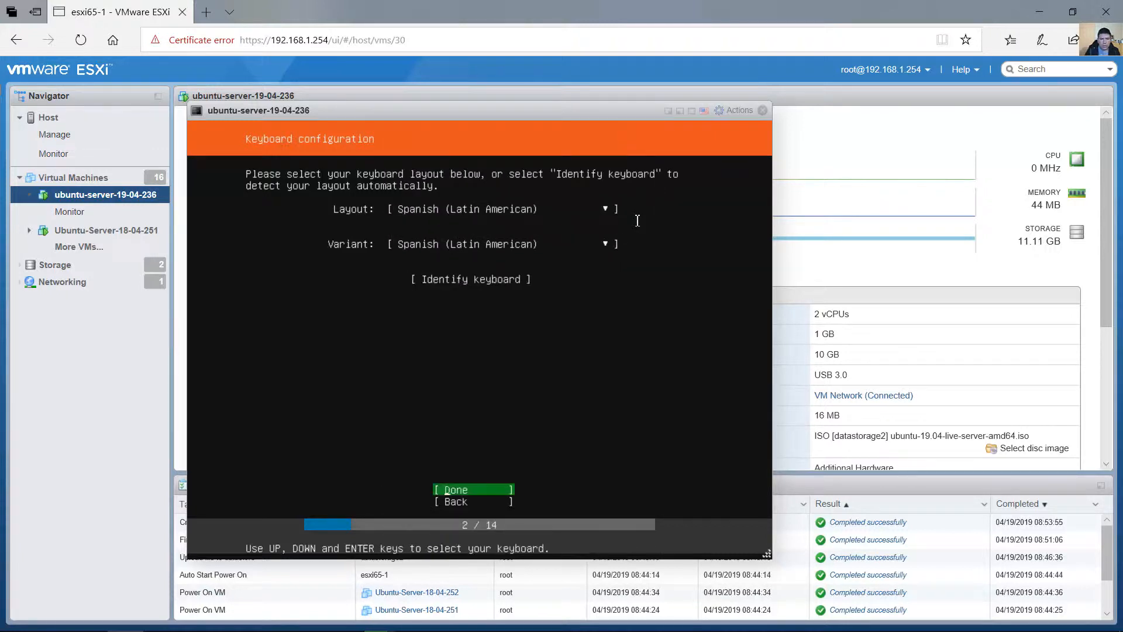
pyautogui.press('Return')
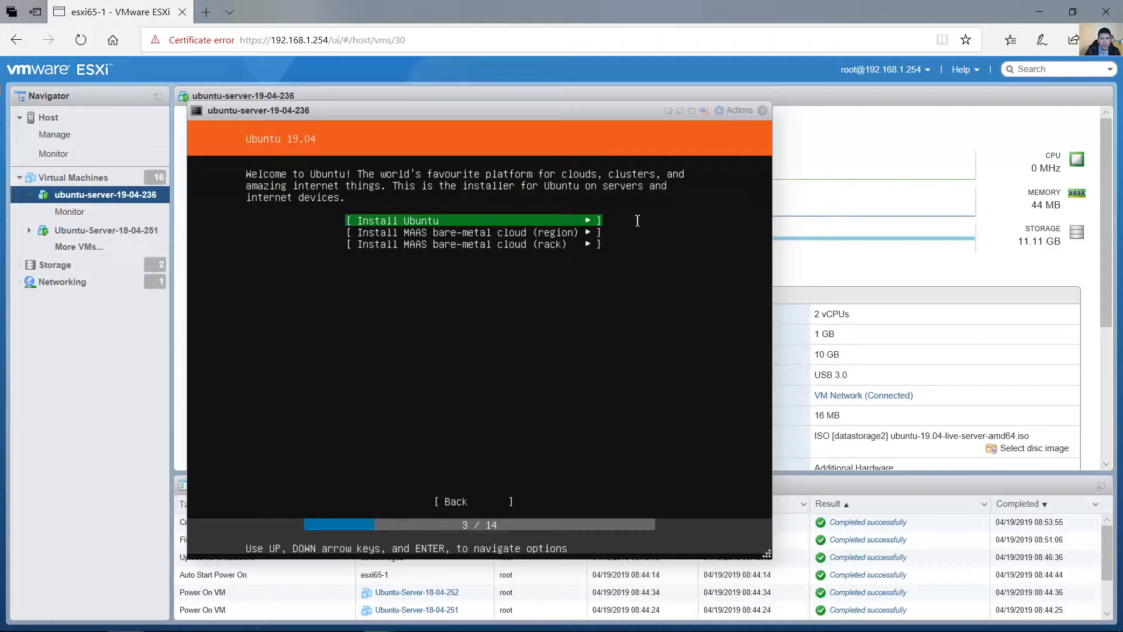
# Choose Install Ubuntu and accept the network connections with the ens160 interface on DHCPv4.
pyautogui.press('Return')
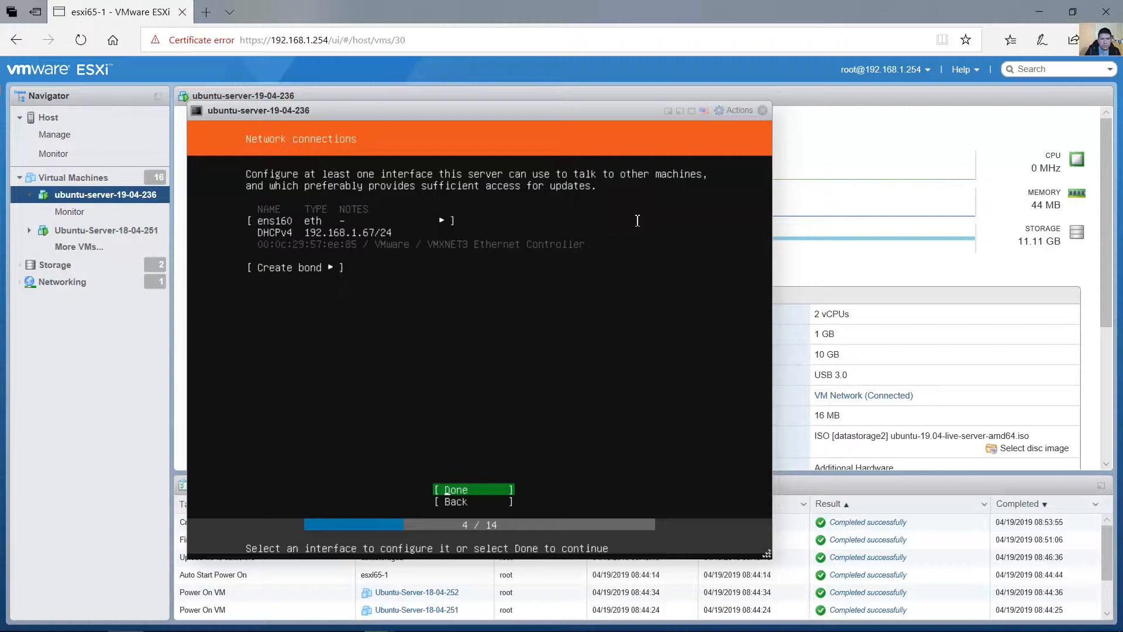
pyautogui.press('Up')
pyautogui.press('Up')
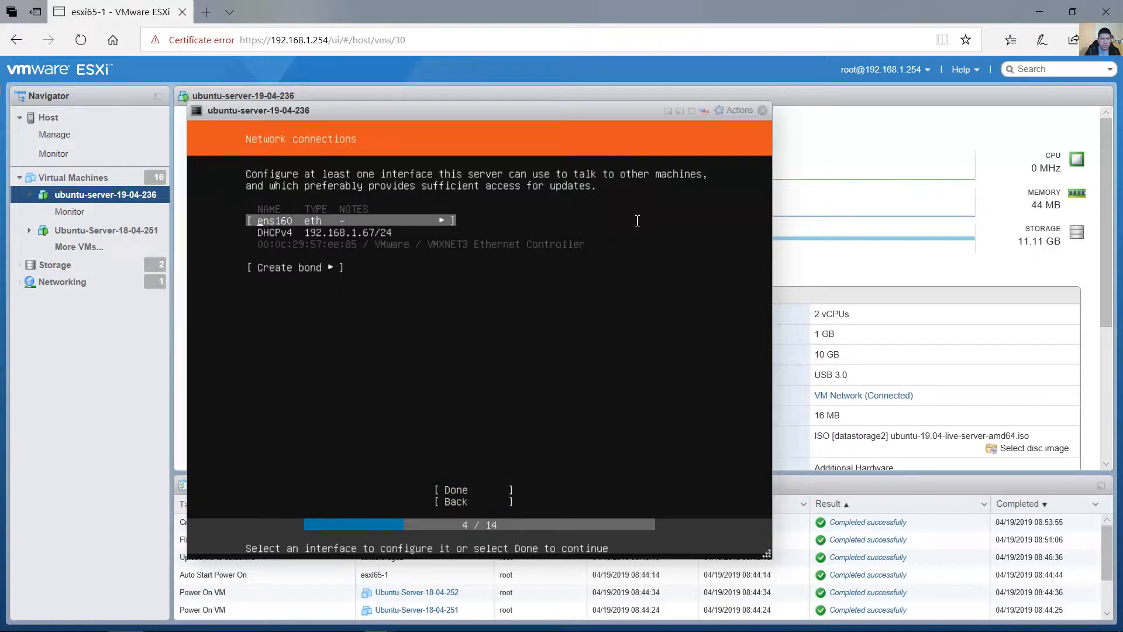
pyautogui.press('Down')
pyautogui.press('Up')
pyautogui.press('Down')
pyautogui.press('Down')
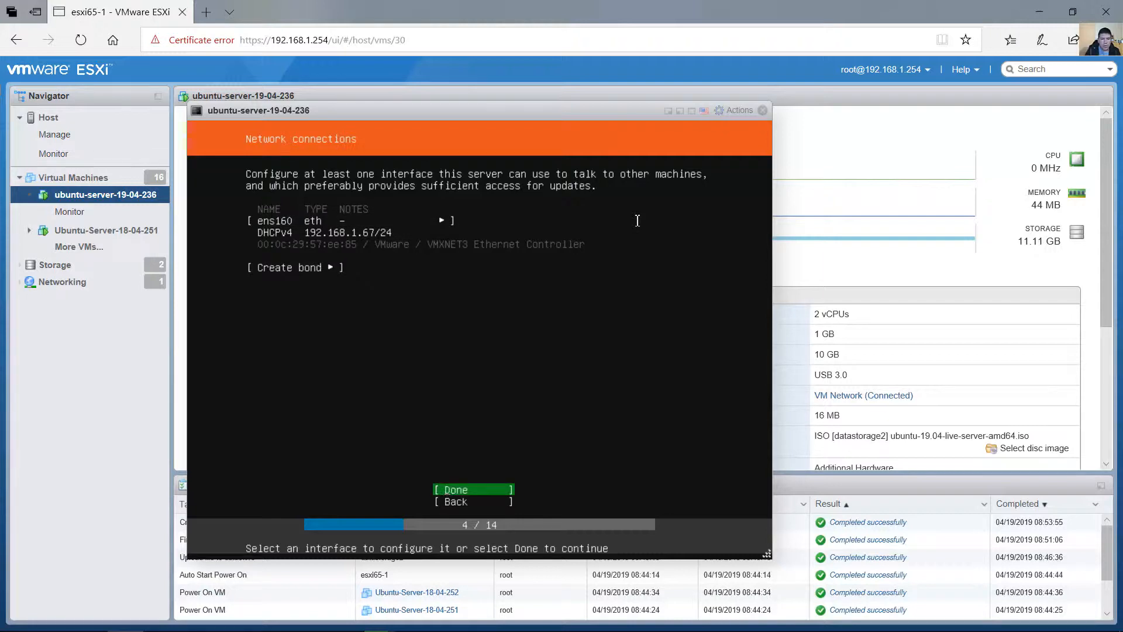
pyautogui.press('Return')
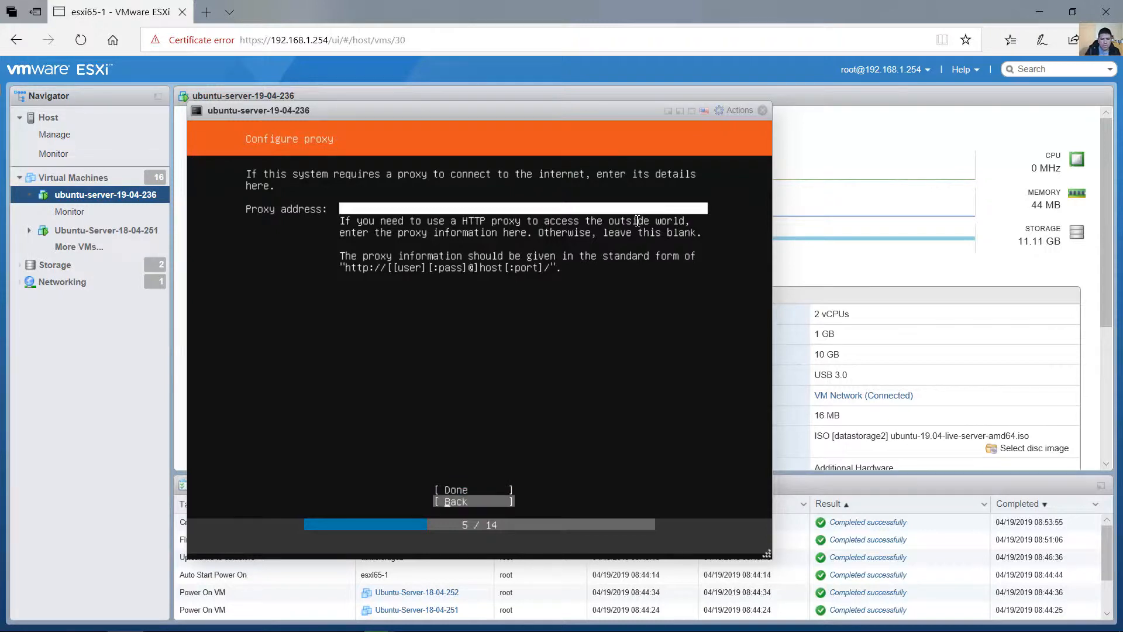
pyautogui.press('Return')
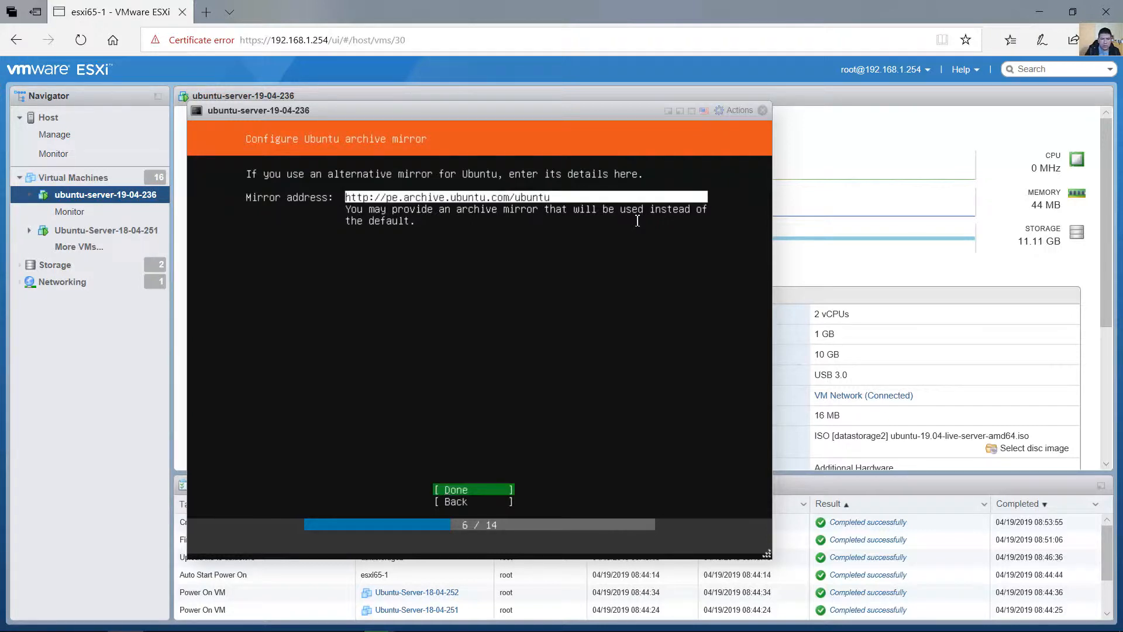
pyautogui.press('Return')
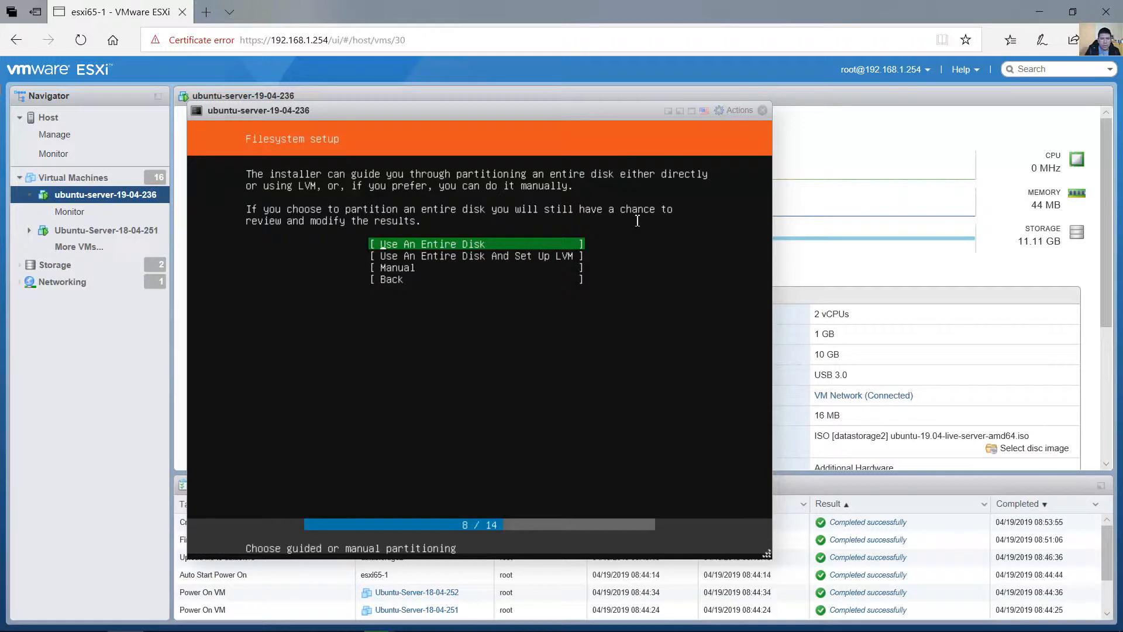
# Choose Manual partitioning for the filesystem setup.
pyautogui.press('Down')
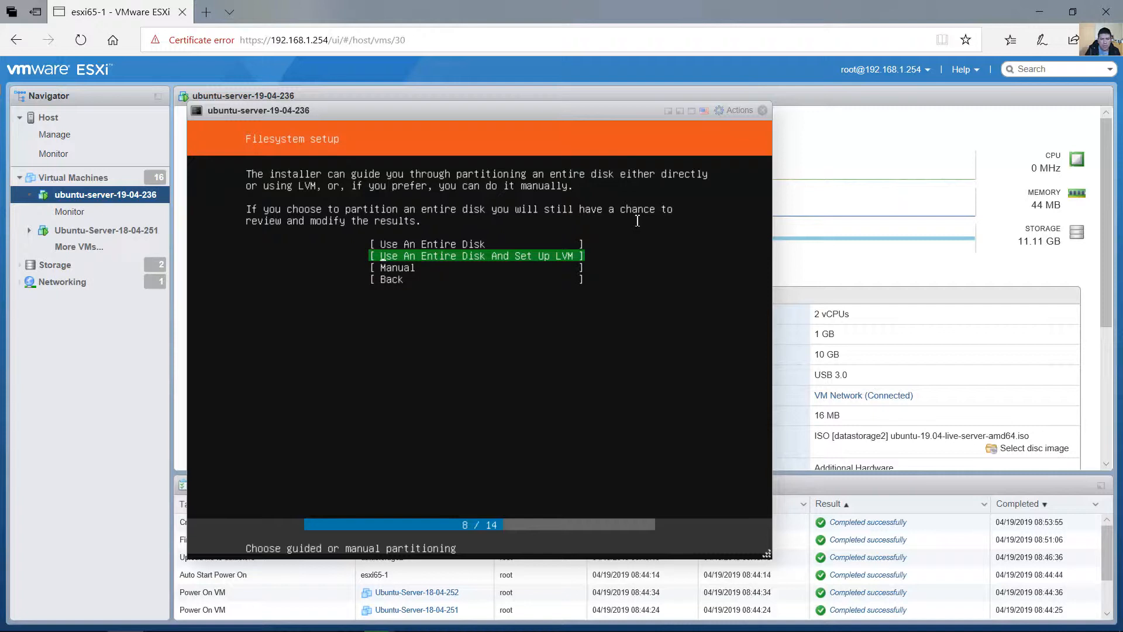
pyautogui.press('Down')
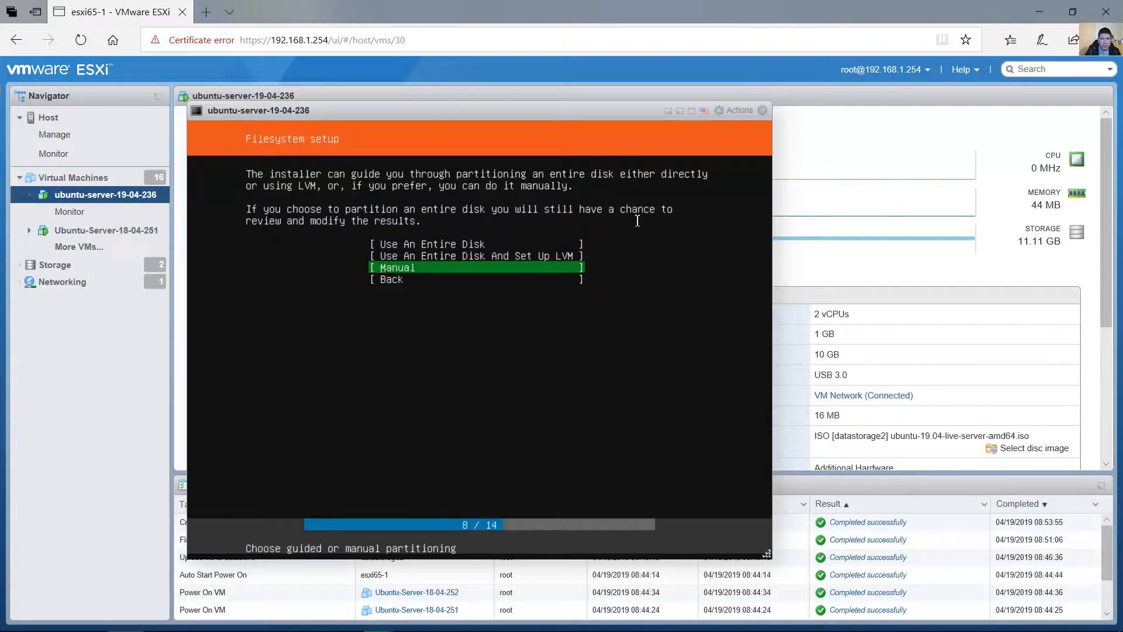
pyautogui.press('Return')
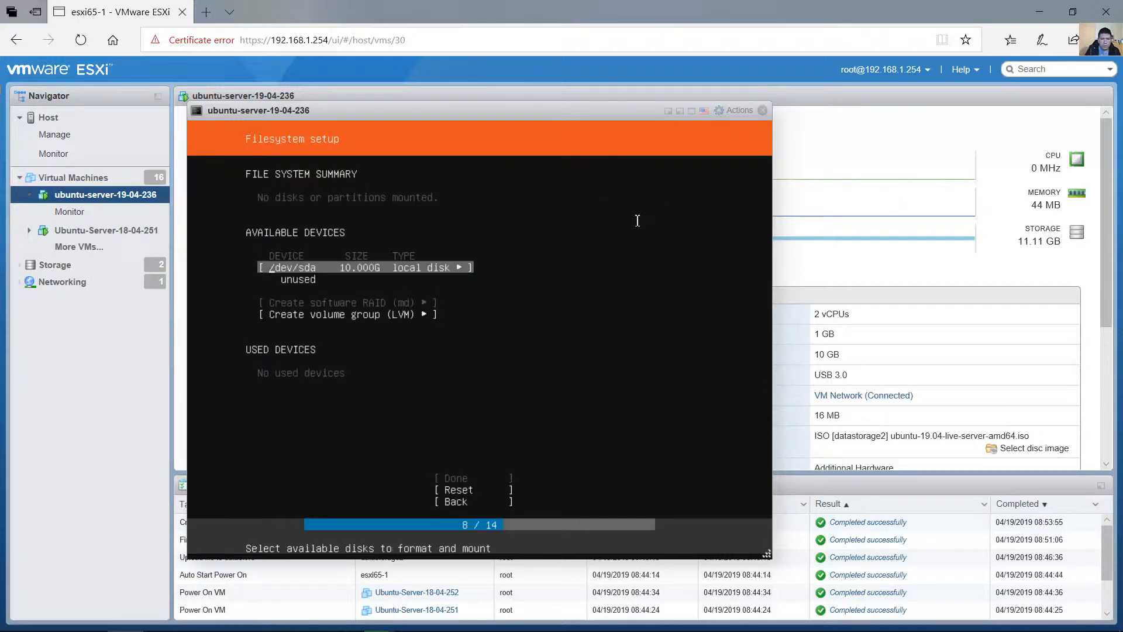
# Start adding a partition to the unused /dev/sda local disk.
pyautogui.press('Down')
pyautogui.press('Up')
pyautogui.press('Down')
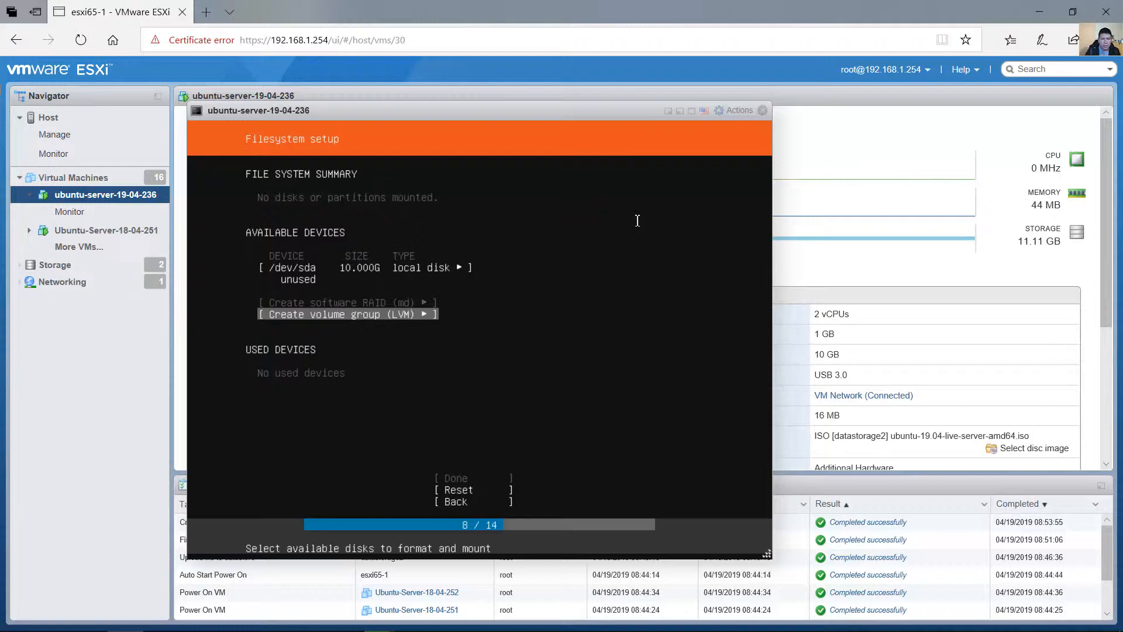
pyautogui.press('Up')
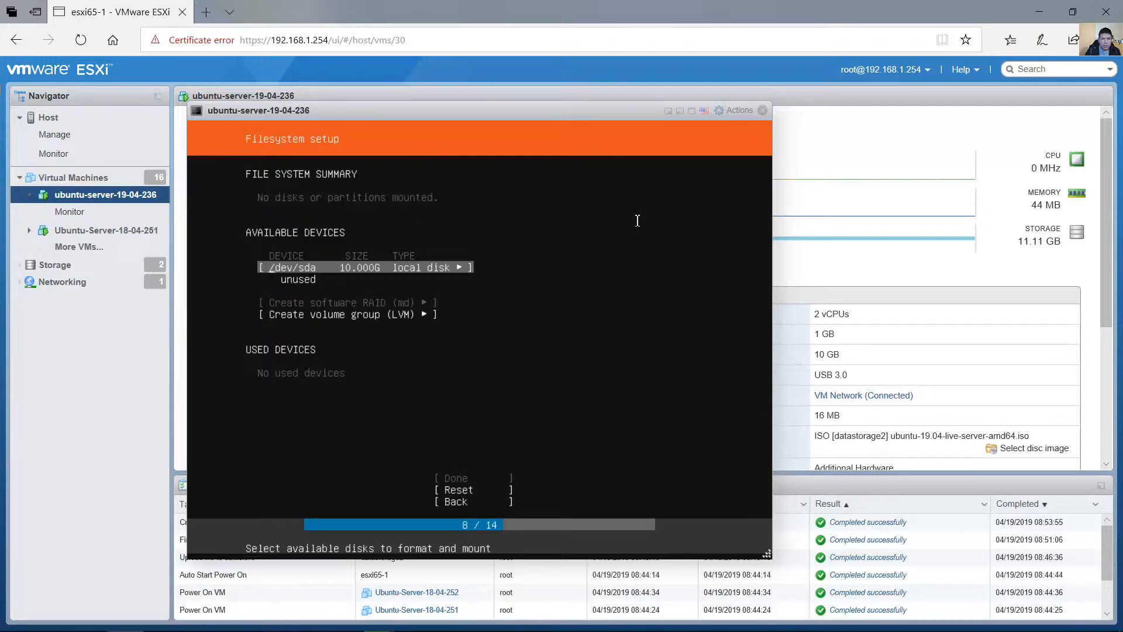
pyautogui.press('Return')
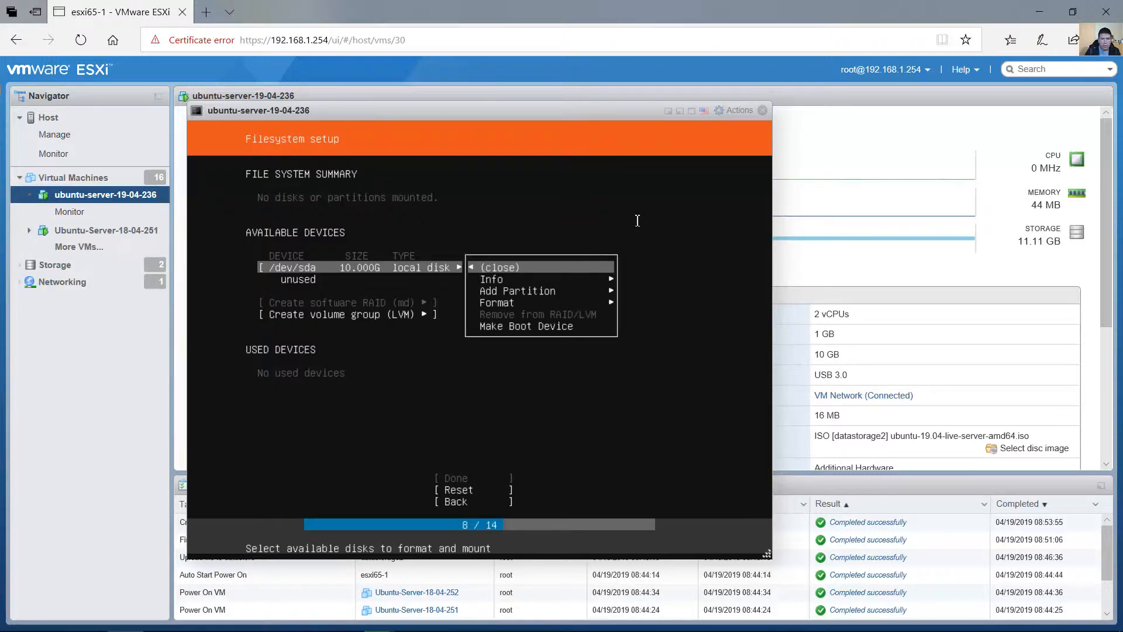
pyautogui.press('Down')
pyautogui.press('Down')
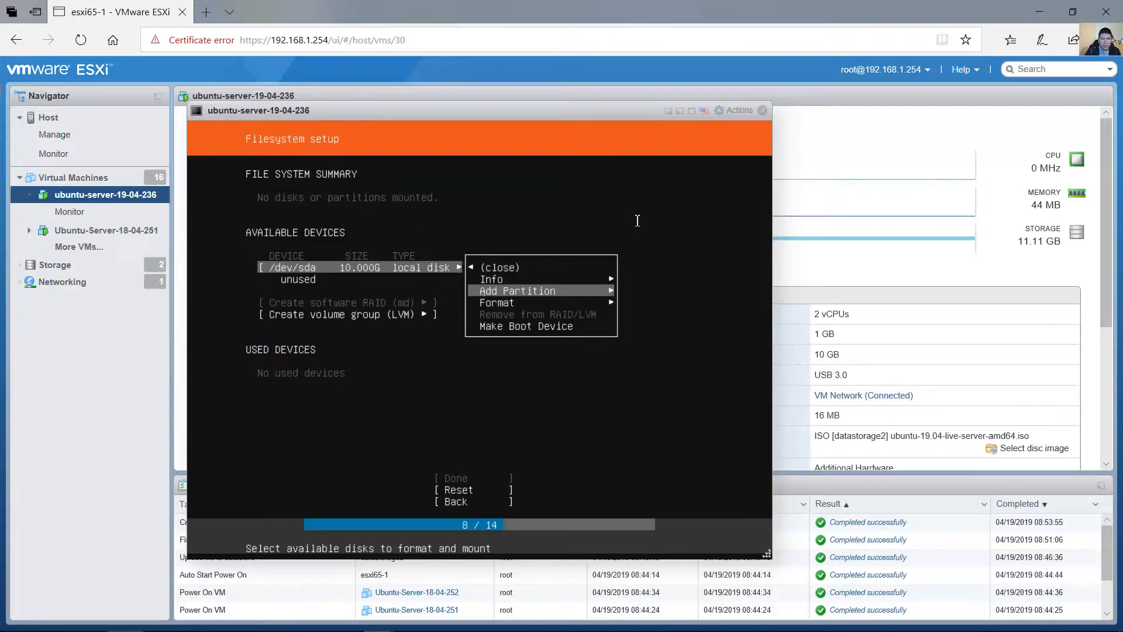
pyautogui.press('Return')
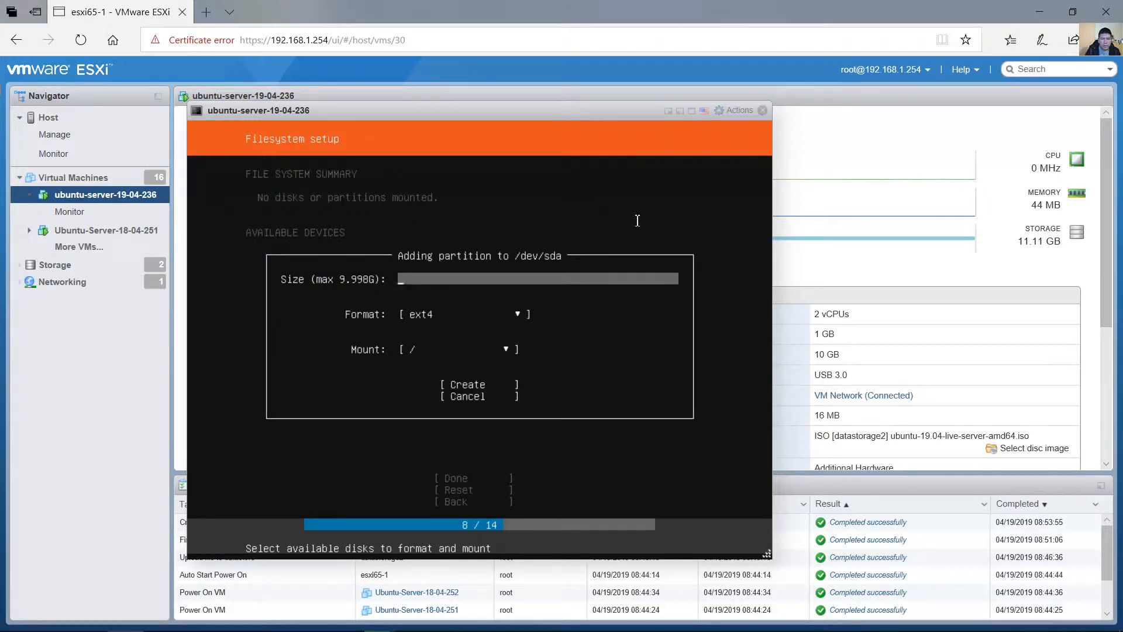
# Set the new partition's format to swap and its size to 1G, and create it.
pyautogui.press('Tab')
pyautogui.press('Return')
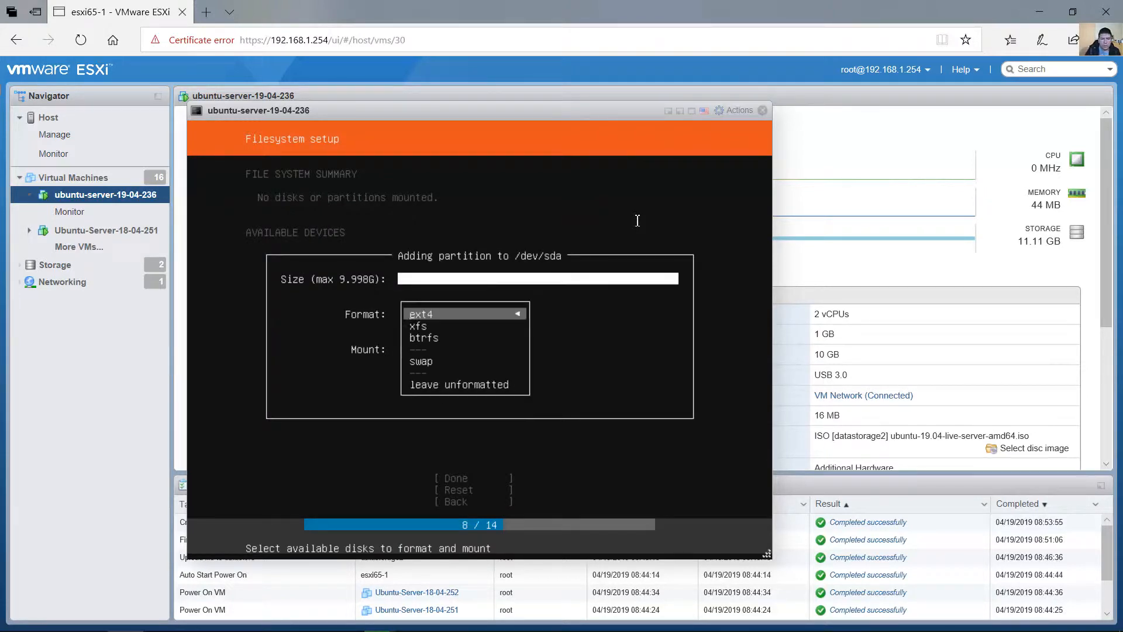
pyautogui.press('Down')
pyautogui.press('Down')
pyautogui.press('Down')
pyautogui.press('Return')
pyautogui.hotkey('shift', 'Tab')
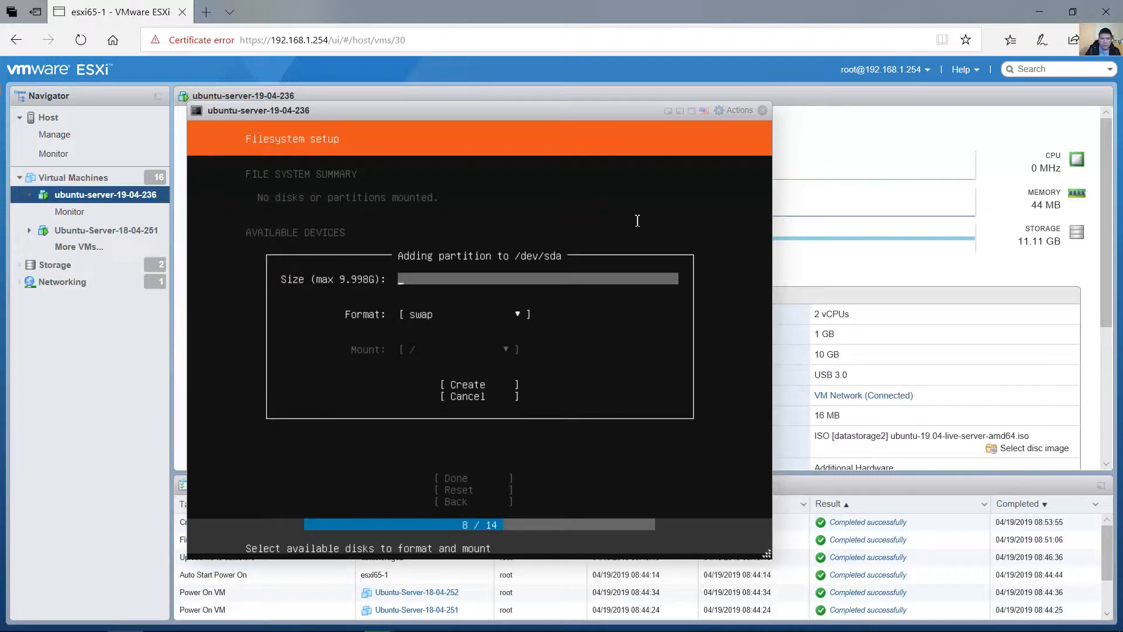
pyautogui.write('1G')
pyautogui.press('Tab')
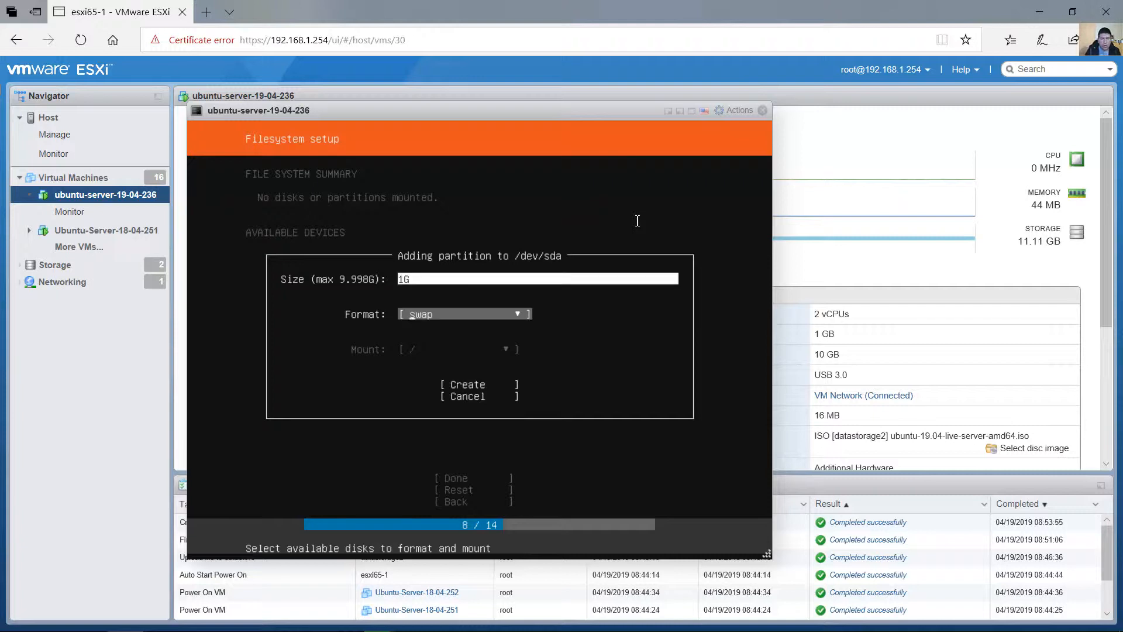
pyautogui.press('Tab')
pyautogui.press('Return')
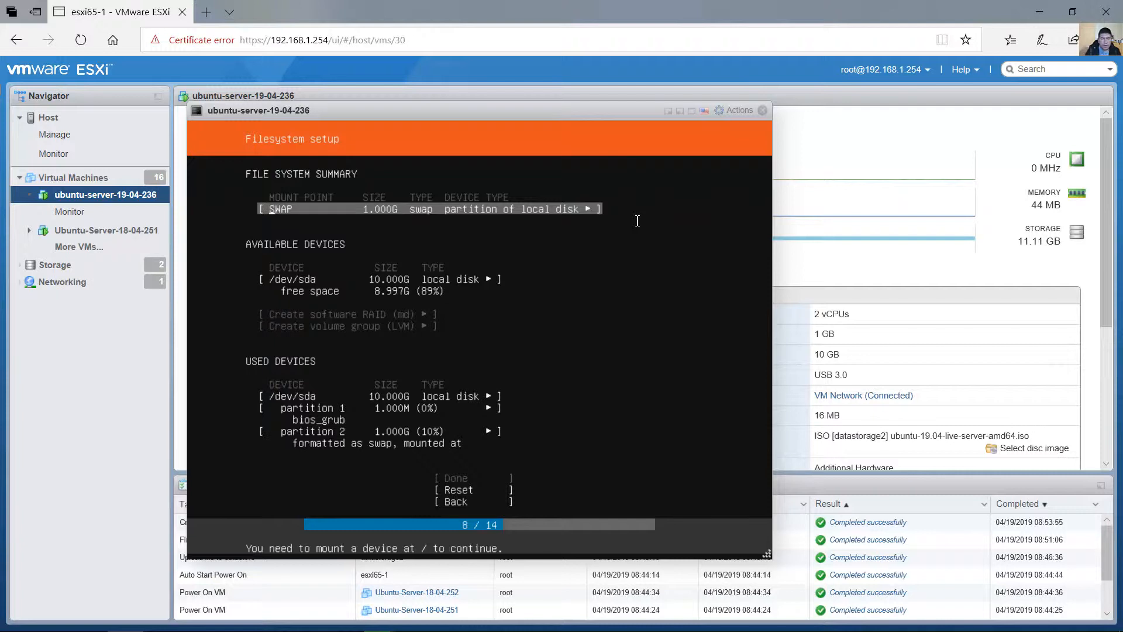
# Add an ext4 partition mounted at / on /dev/sda, leaving the size blank to use all the remaining free space.
pyautogui.press('Down')
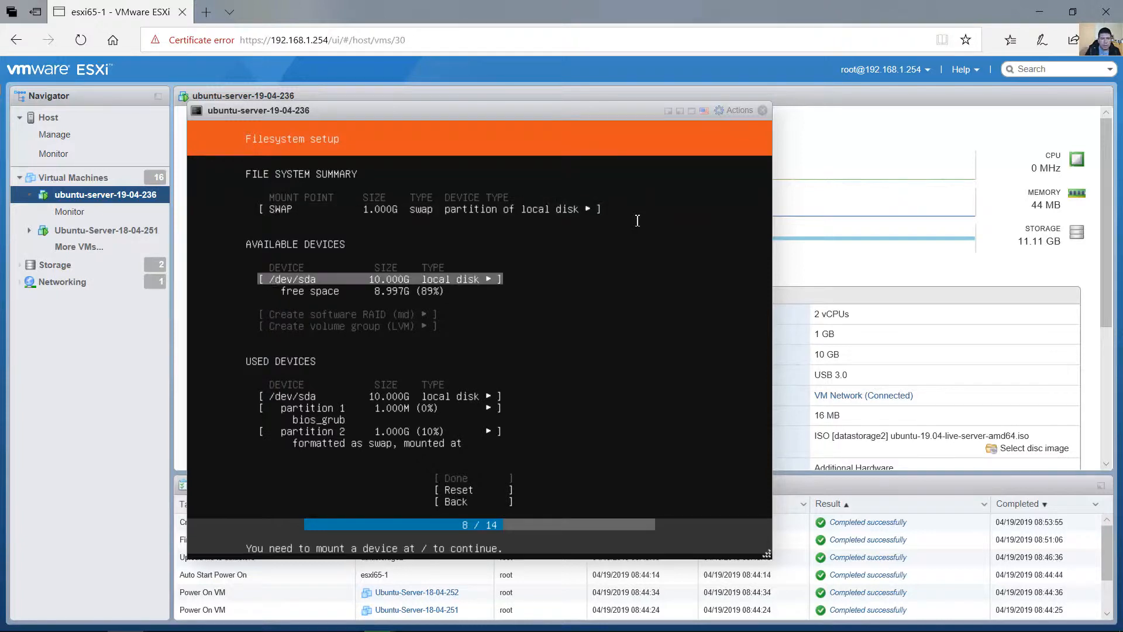
pyautogui.press('Up')
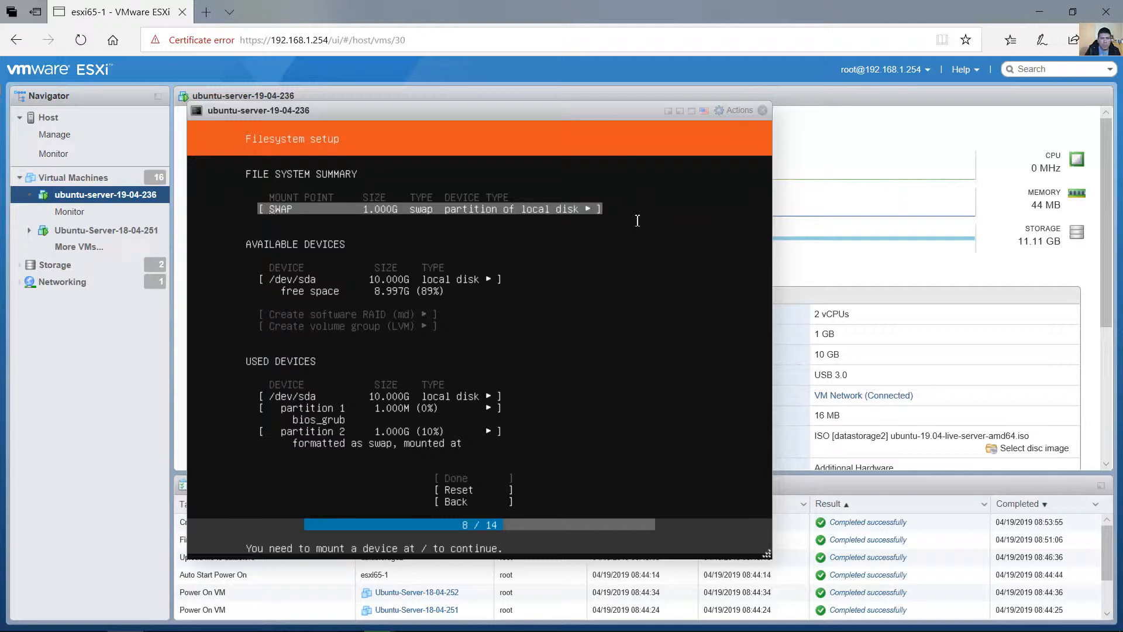
pyautogui.press('Down')
pyautogui.press('Down')
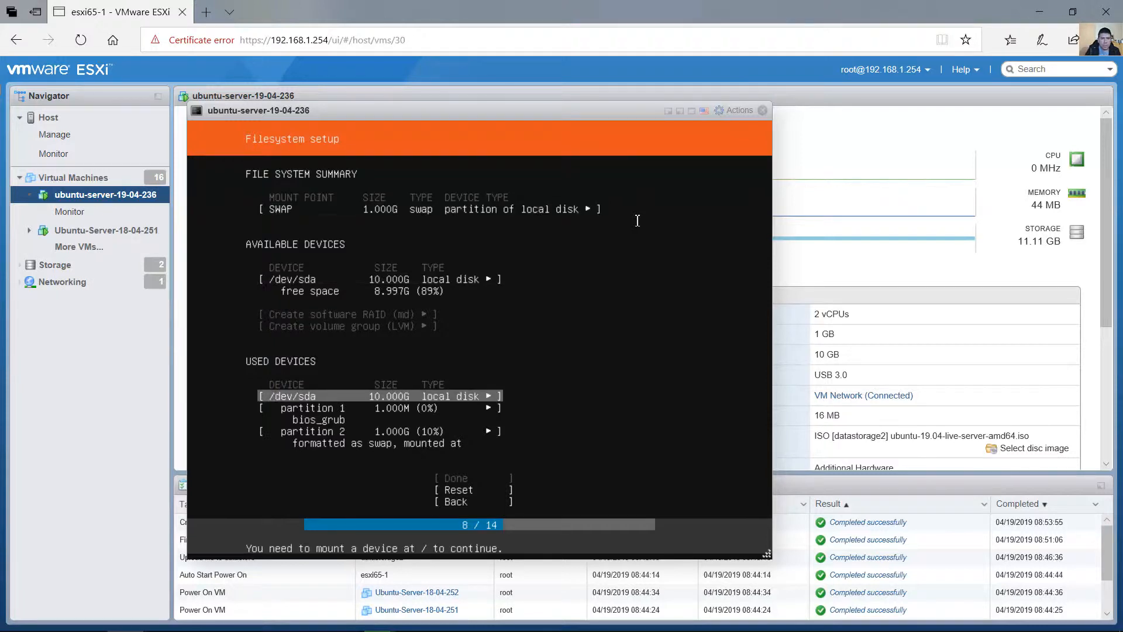
pyautogui.press('Up')
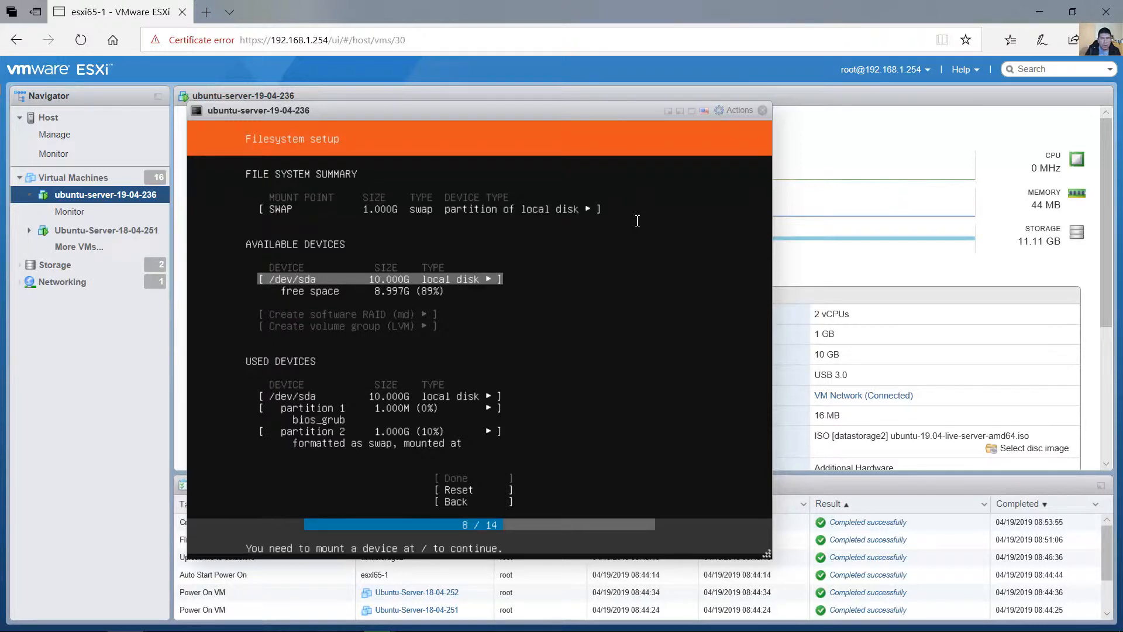
pyautogui.press('Return')
pyautogui.press('Down')
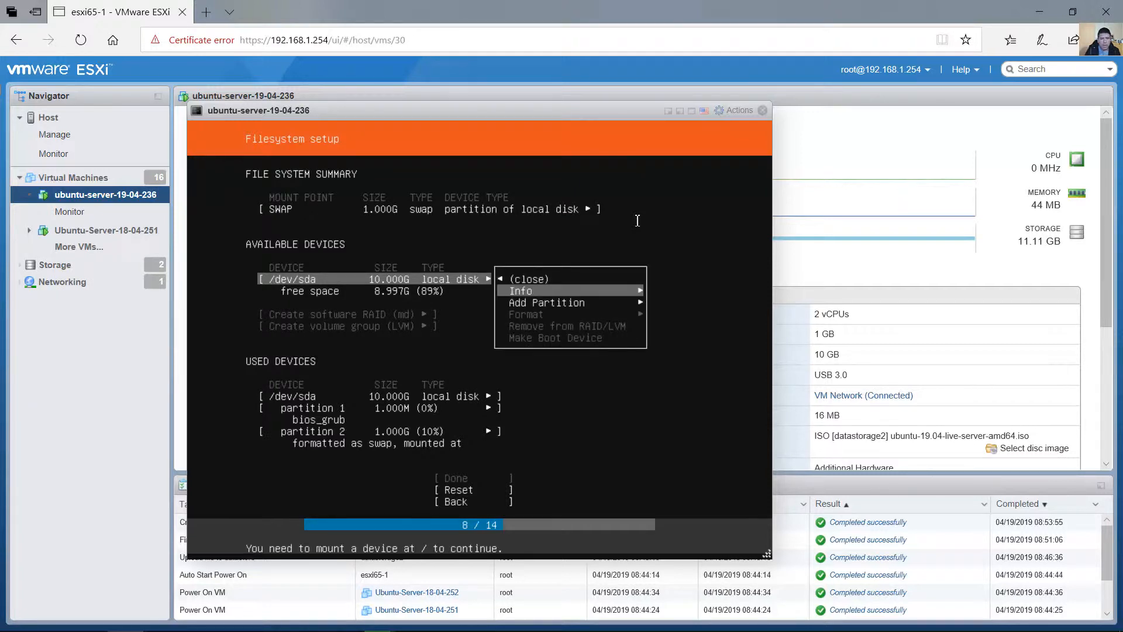
pyautogui.press('Down')
pyautogui.press('Return')
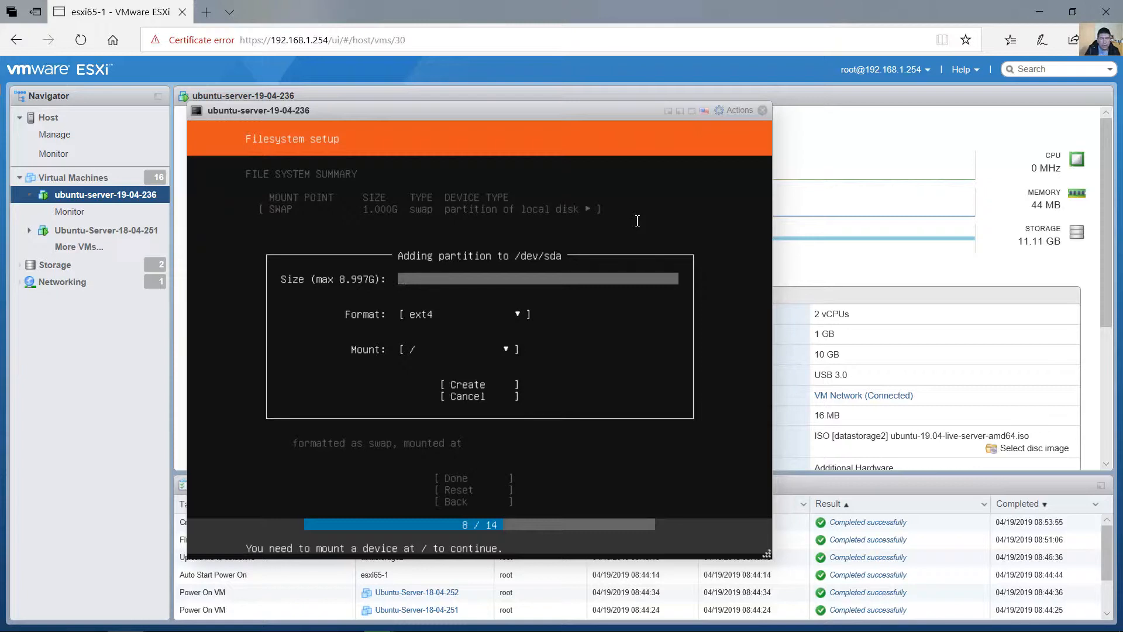
pyautogui.press('Tab')
pyautogui.press('Tab')
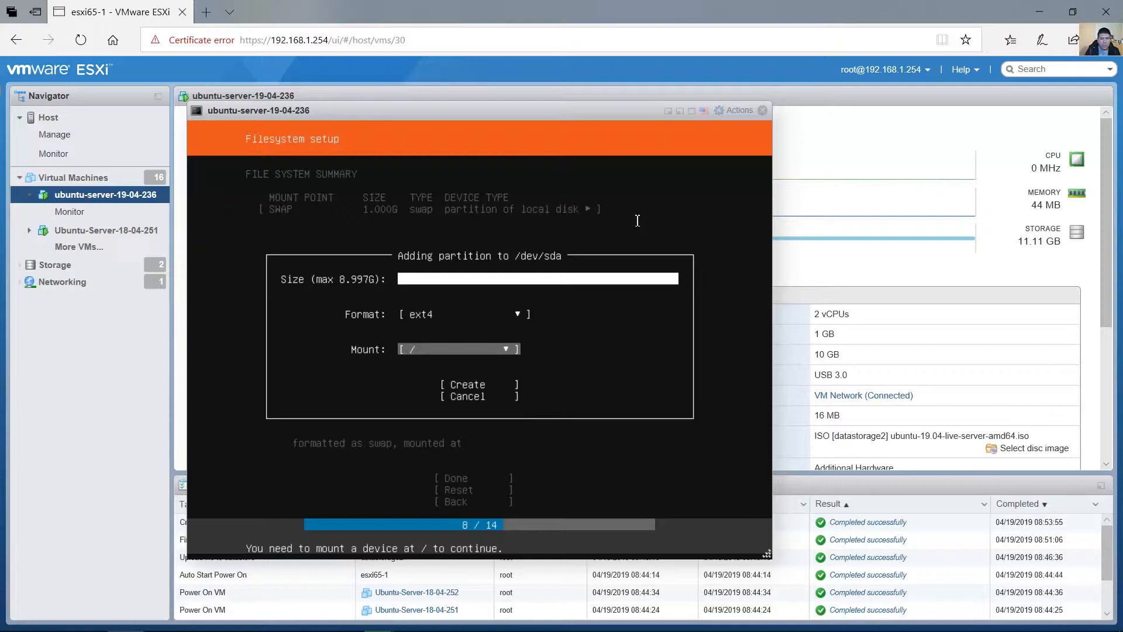
pyautogui.press('Tab')
pyautogui.press('Return')
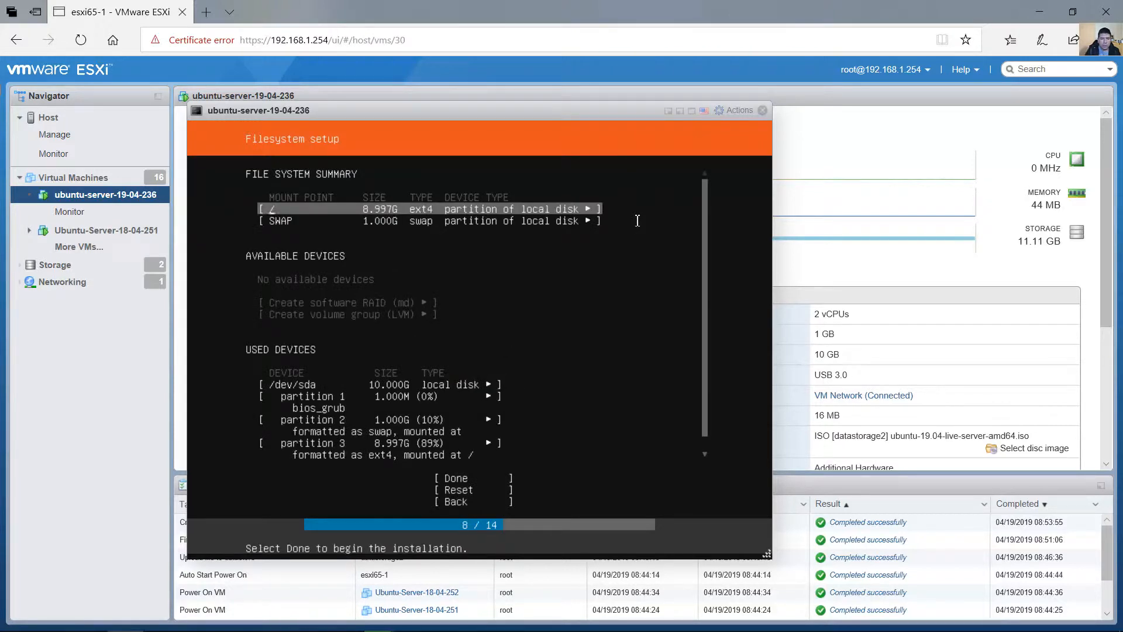
# Review the root and swap entries in the file system summary and the partitions listed under the used devices.
pyautogui.press('Down')
pyautogui.press('Up')
pyautogui.press('Down')
pyautogui.press('Up')
pyautogui.press('Down')
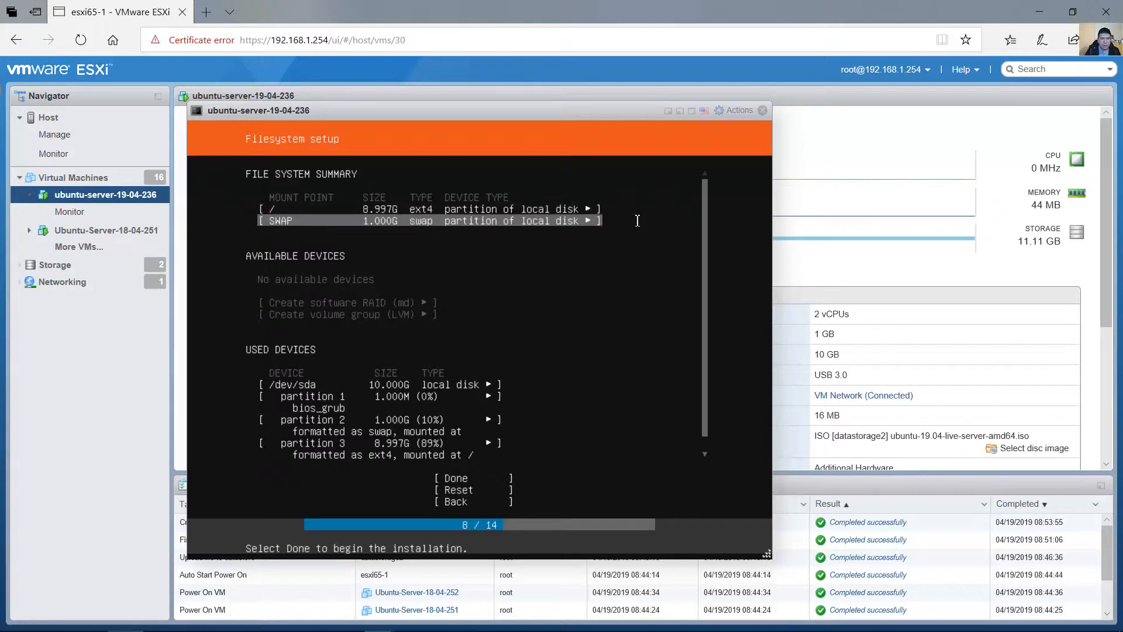
pyautogui.press('Up')
pyautogui.press('Down')
pyautogui.press('Up')
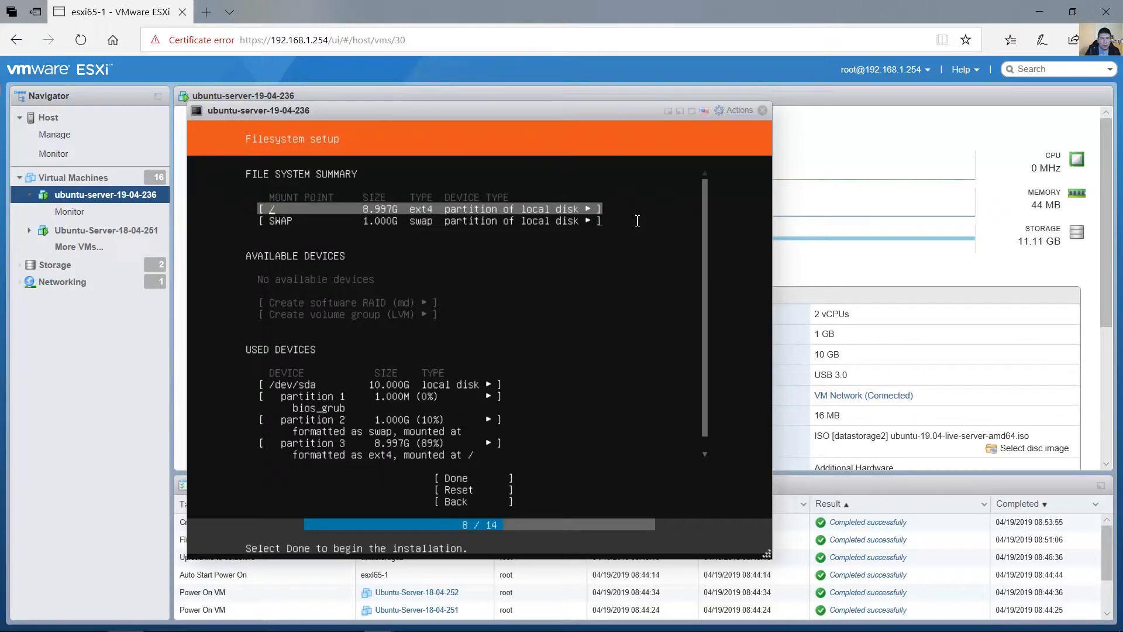
pyautogui.press('Down')
pyautogui.press('Up')
pyautogui.press('Down')
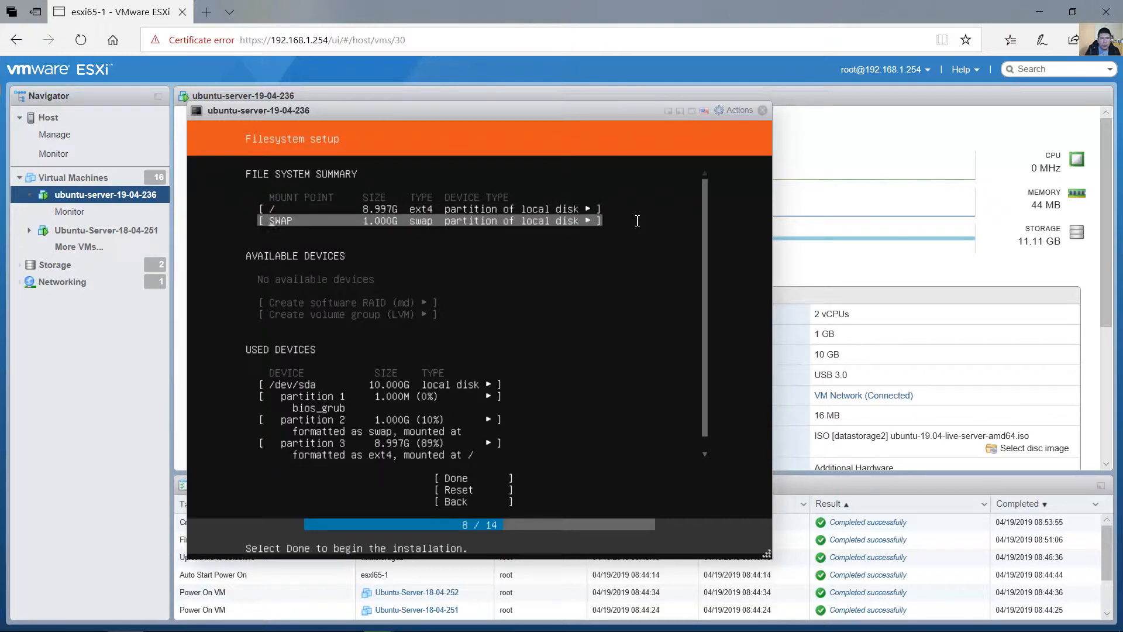
pyautogui.press('Up')
pyautogui.press('Down')
pyautogui.press('Up')
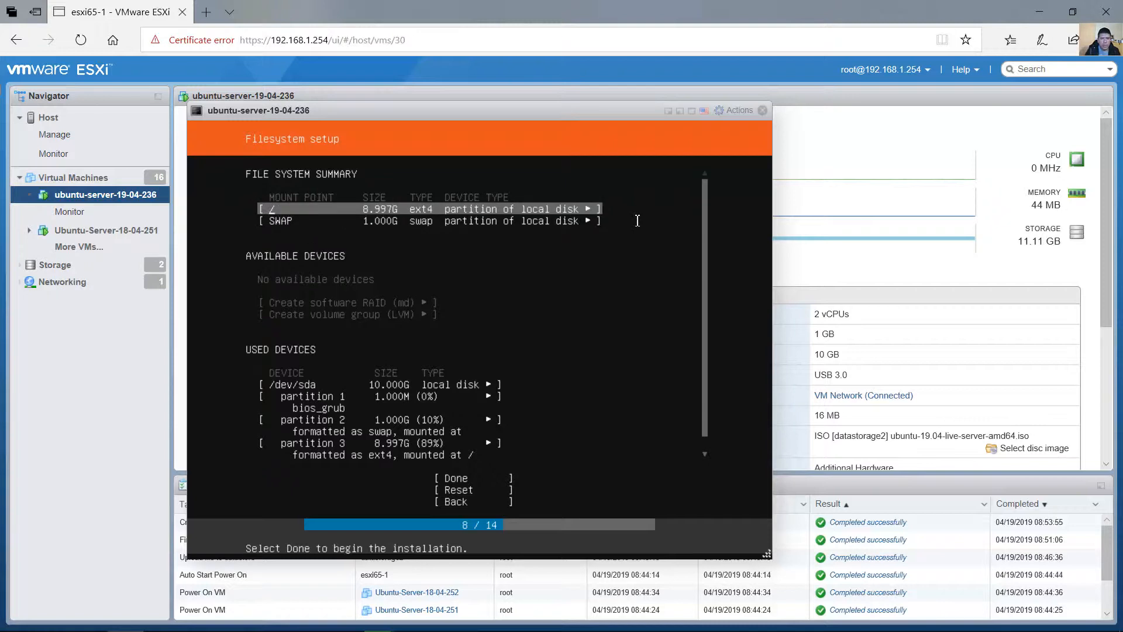
pyautogui.press('Down')
pyautogui.press('Down')
pyautogui.press('Down')
pyautogui.press('Up')
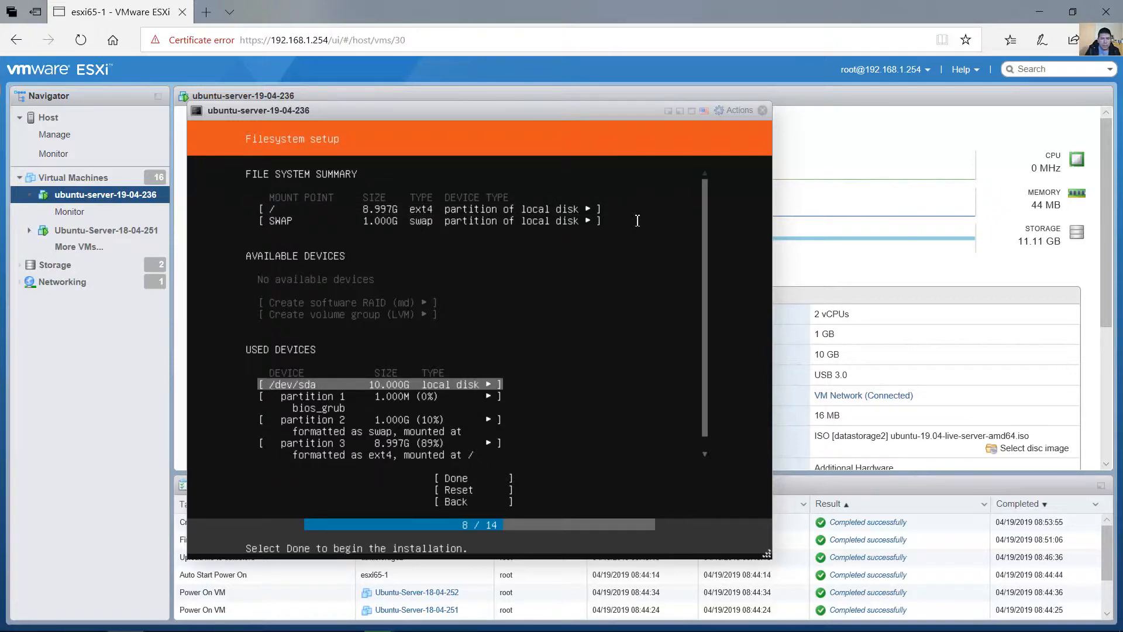
pyautogui.press('Down')
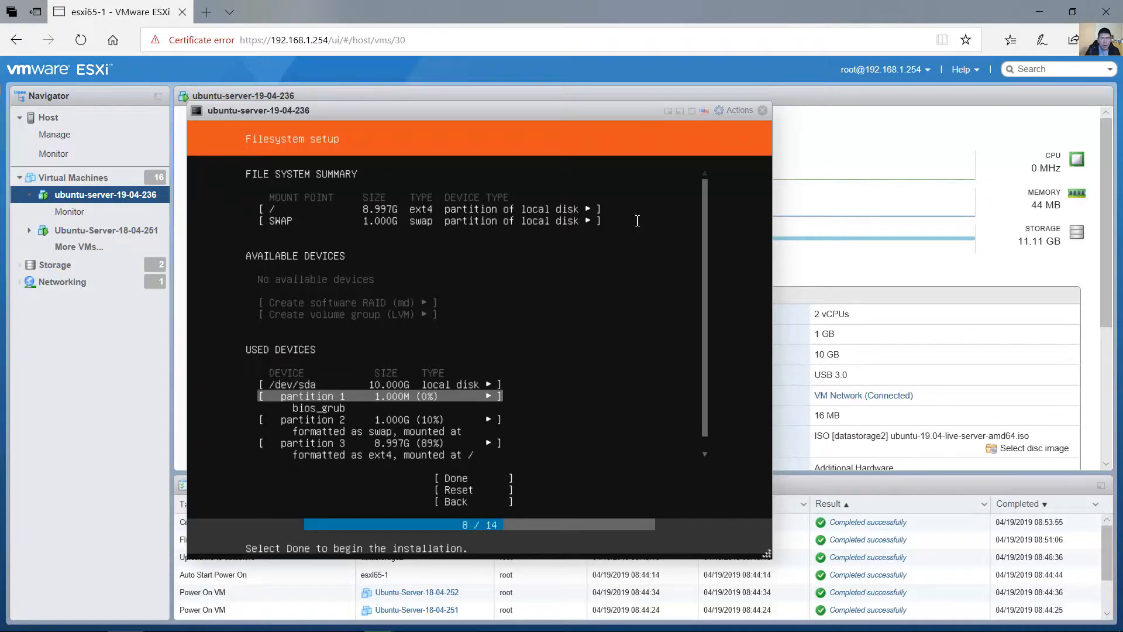
pyautogui.press('Down')
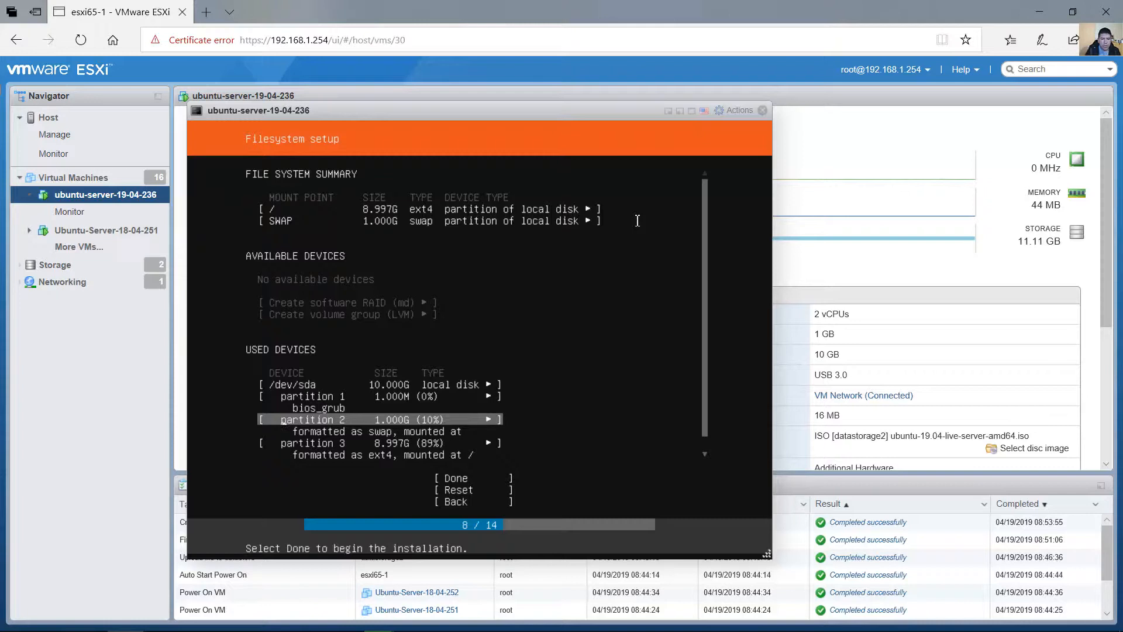
pyautogui.press('Down')
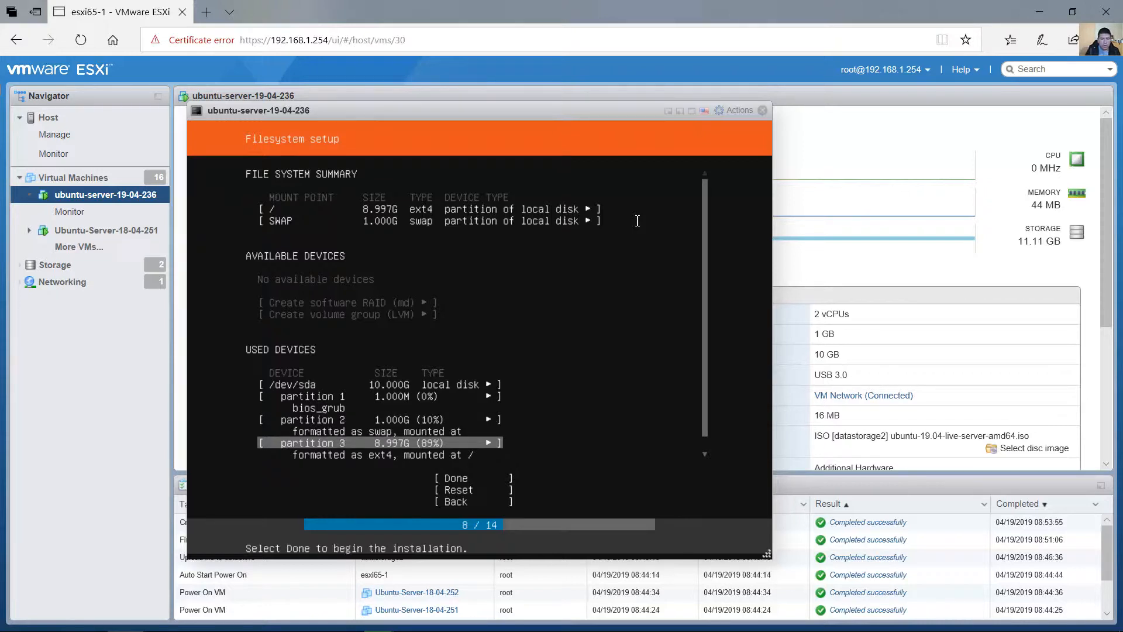
# Accept the partition layout and confirm the destructive action to begin the installation.
pyautogui.press('Down')
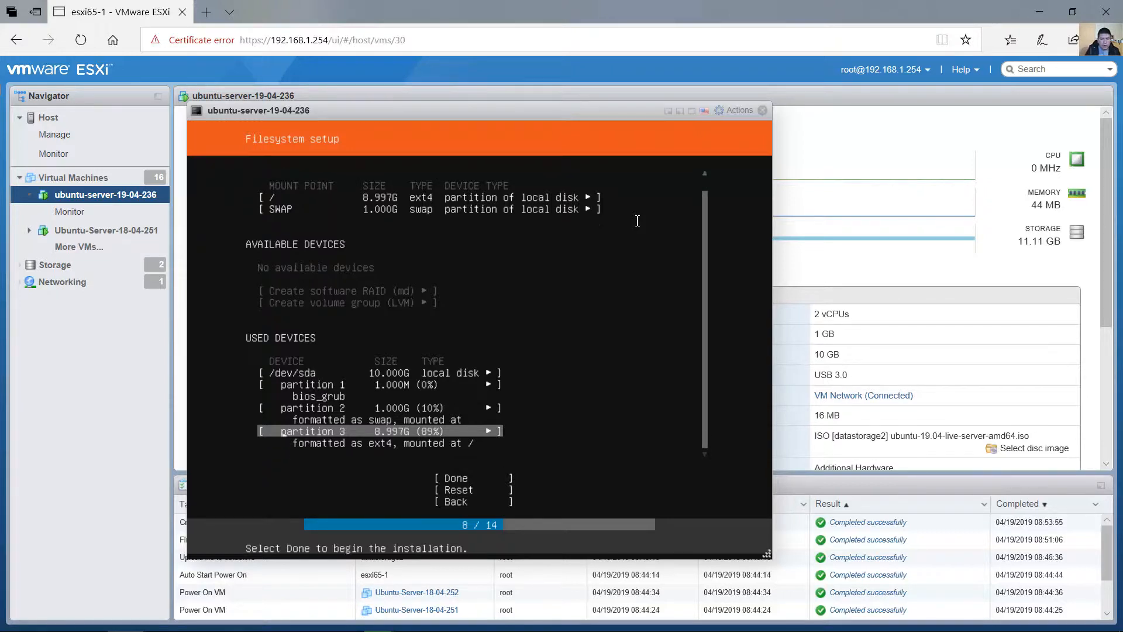
pyautogui.press('Down')
pyautogui.press('Return')
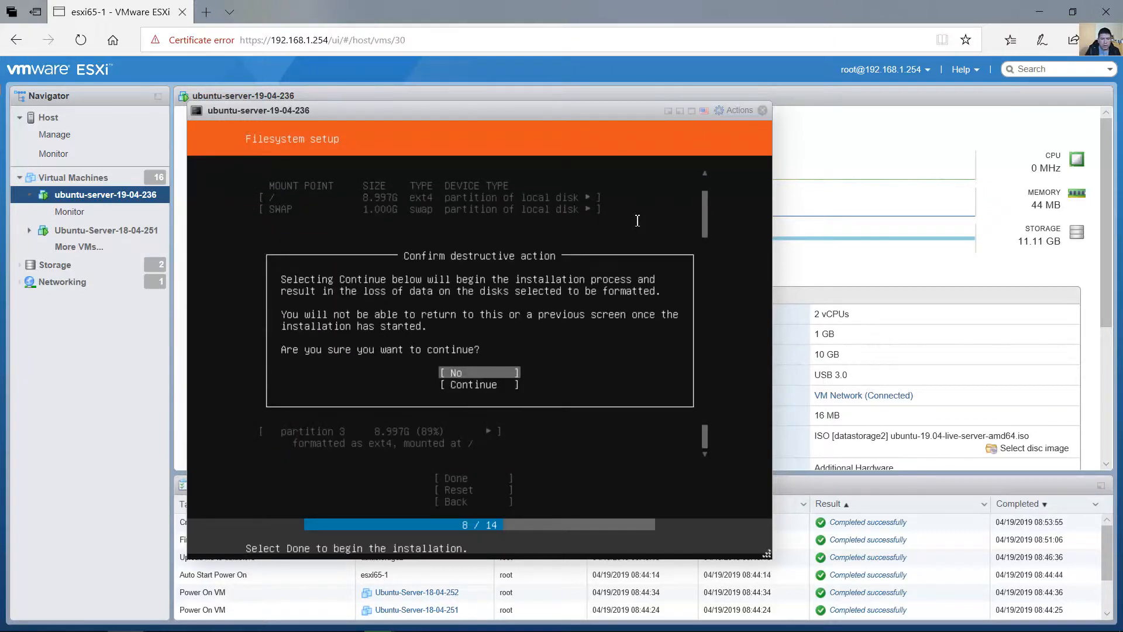
pyautogui.press('Down')
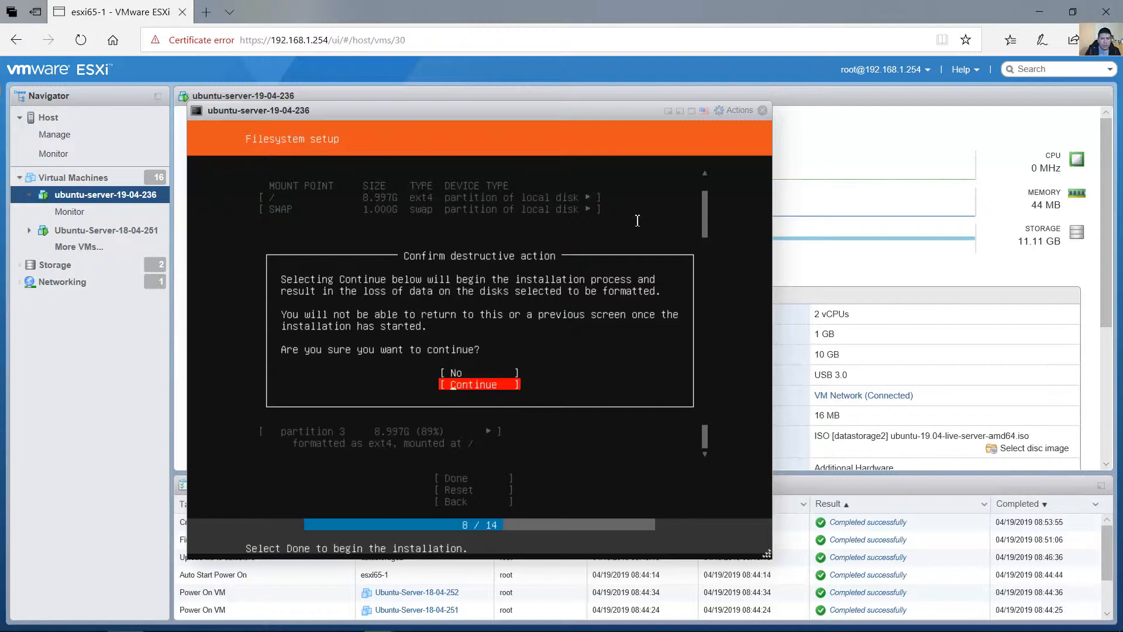
pyautogui.press('Return')
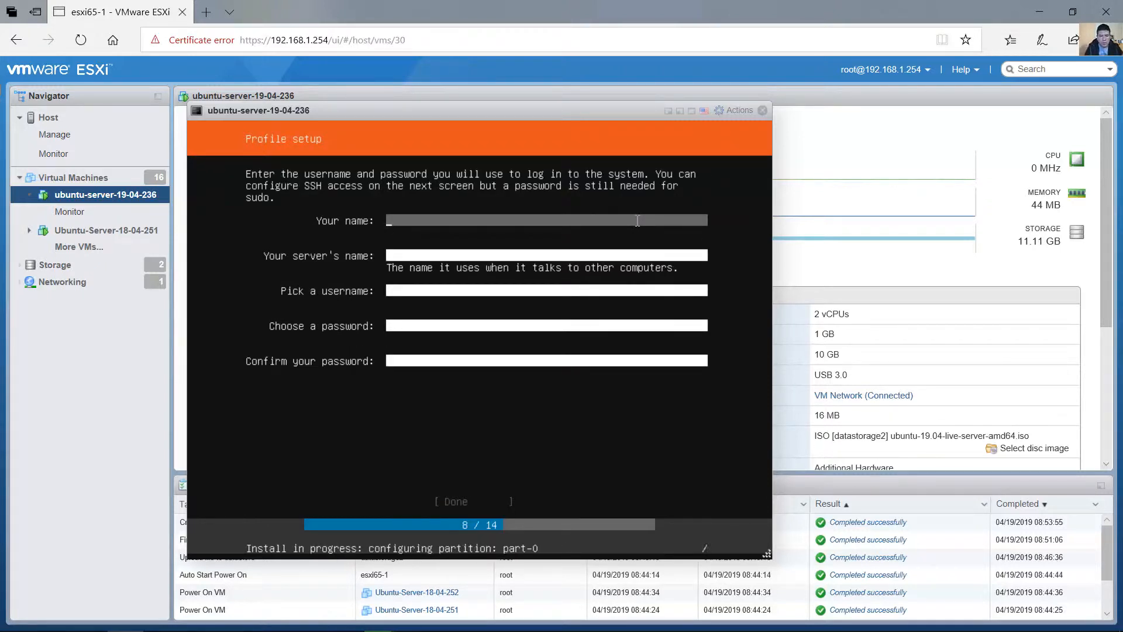
# Fill in the profile's full name and set the server's name to ubusrv236.
pyautogui.write('Christian Romero')
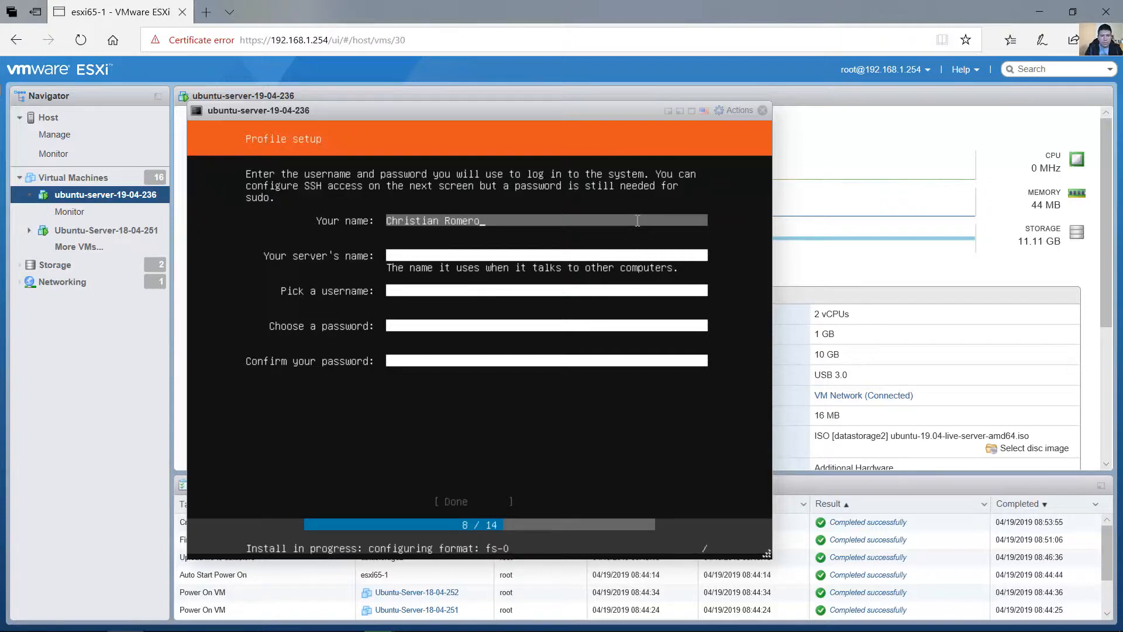
pyautogui.press('Tab')
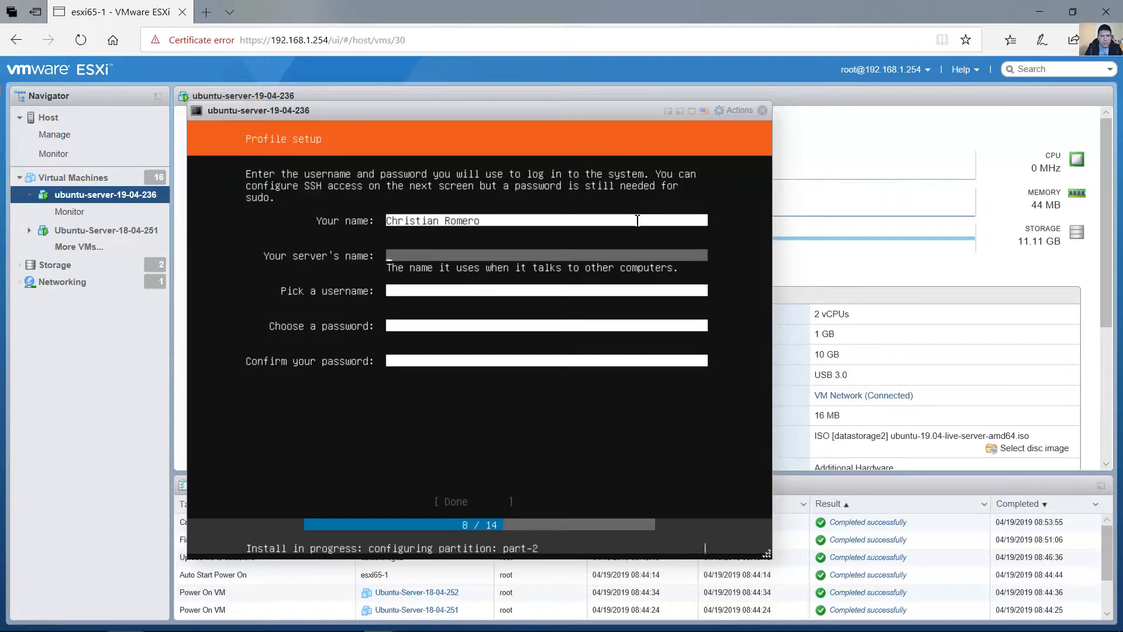
pyautogui.write('ubusrv')
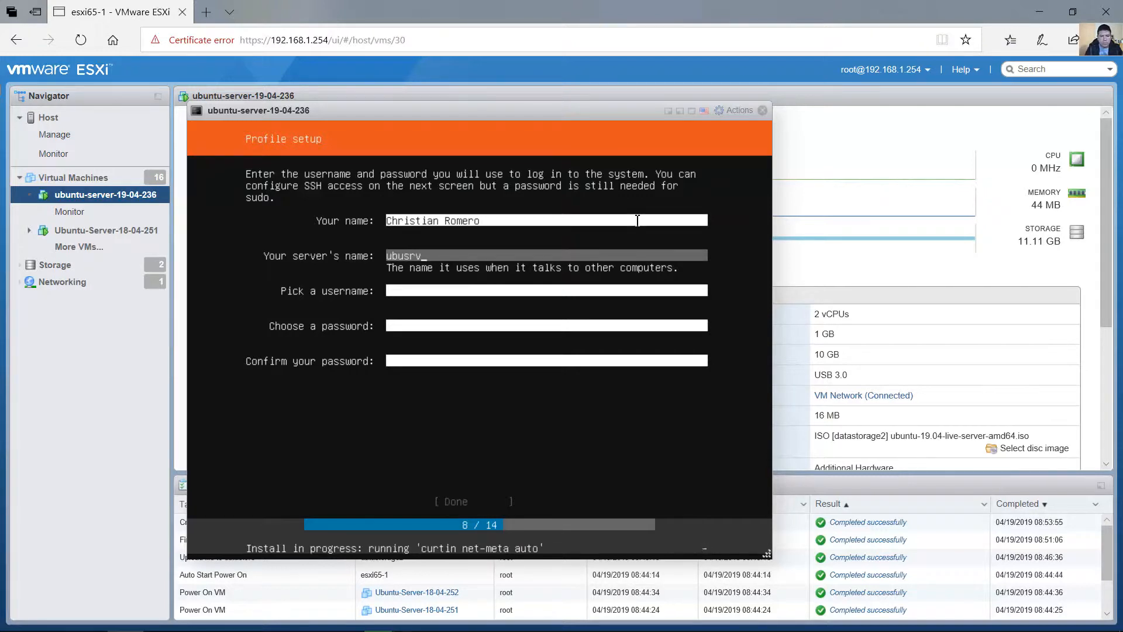
pyautogui.write('236')
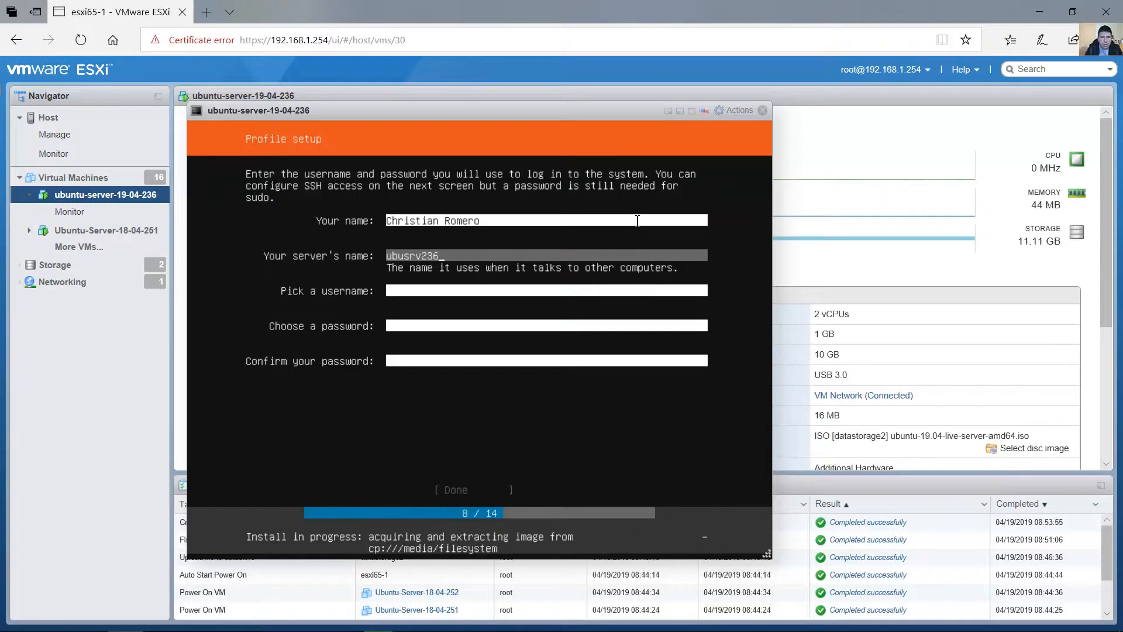
pyautogui.press('Tab')
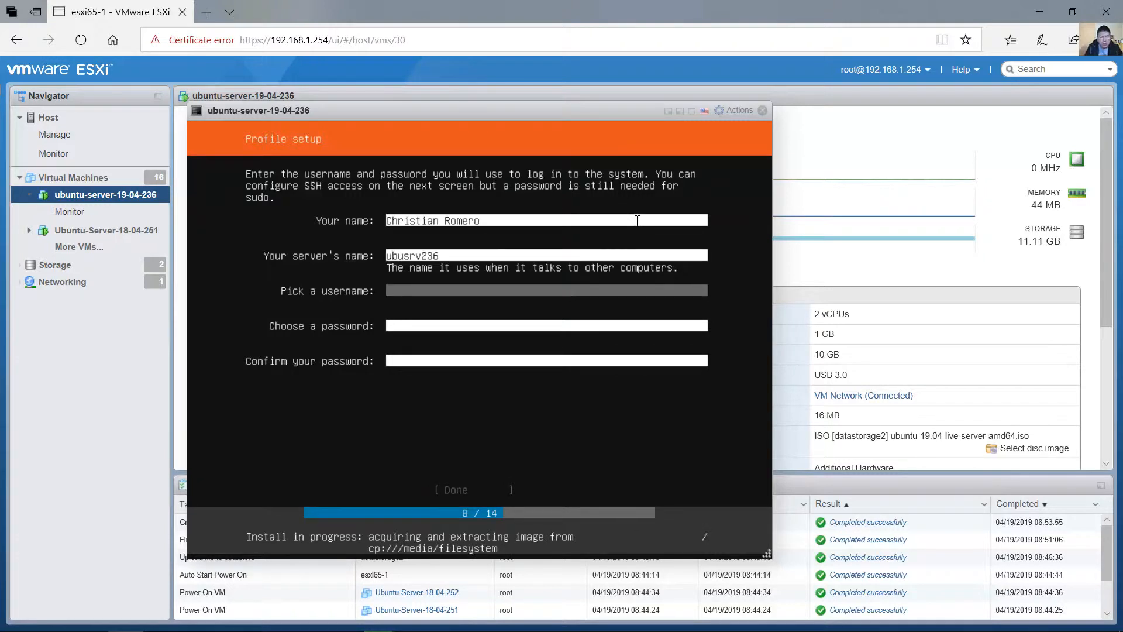
# Enter the login username, choose and confirm the account password, and submit the profile.
pyautogui.write('cromero')
pyautogui.press('Tab')
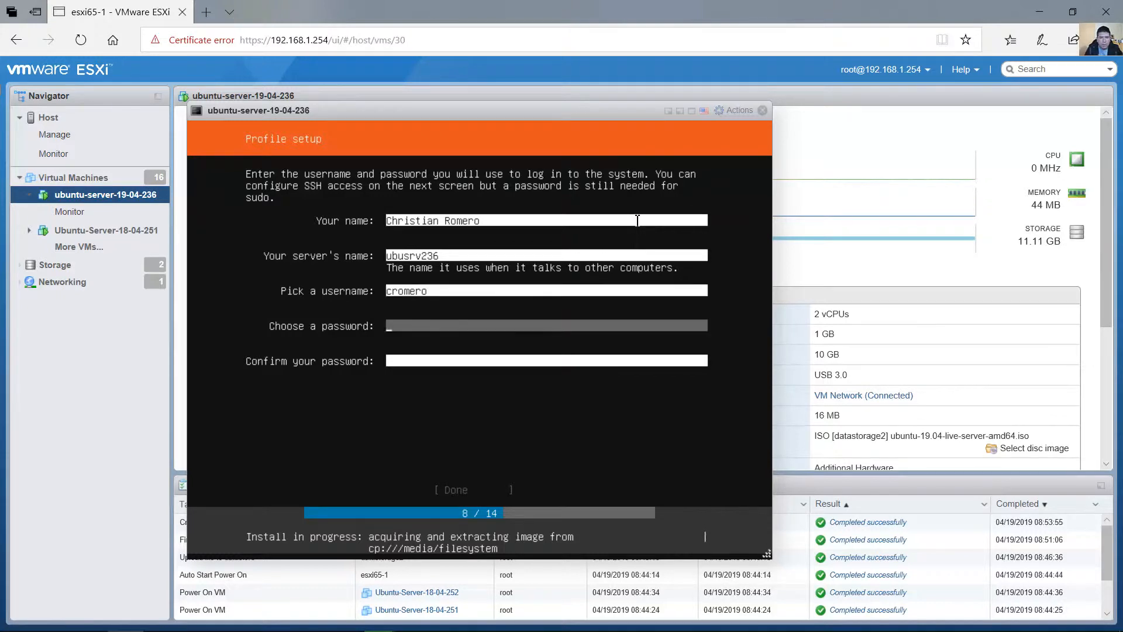
pyautogui.write('**********')
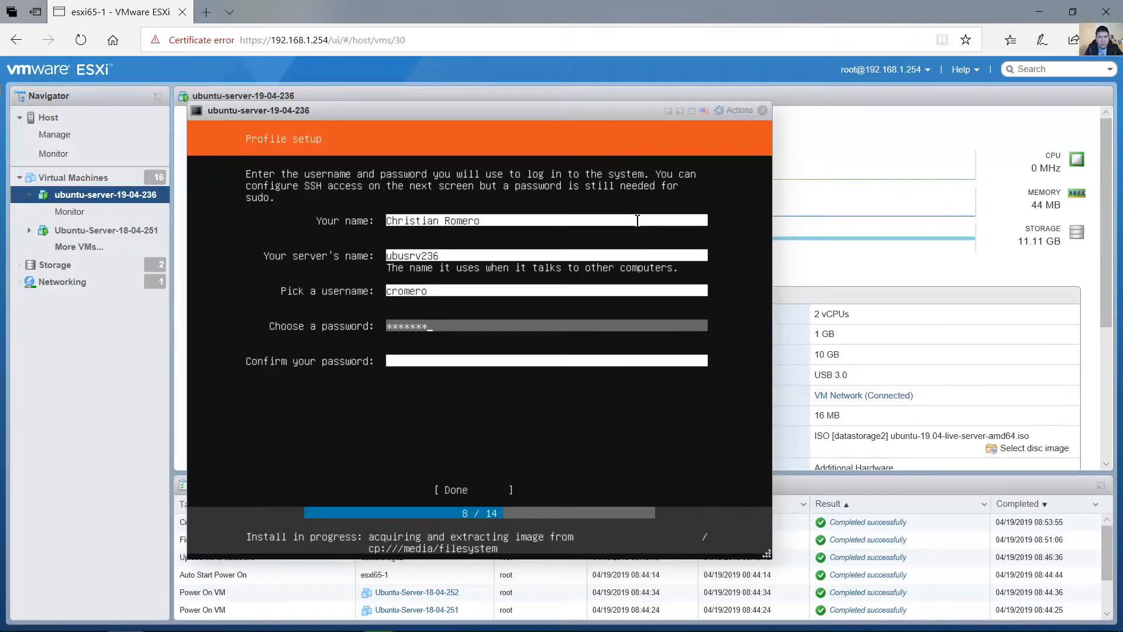
pyautogui.write('*')
pyautogui.press('Tab')
pyautogui.write('*******')
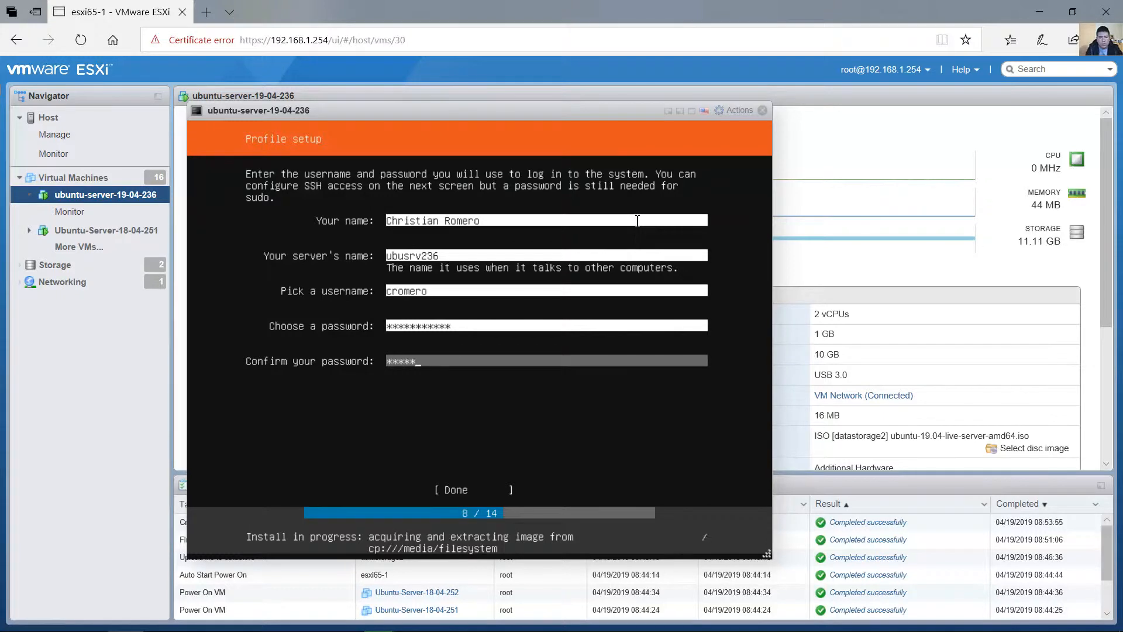
pyautogui.write('*****')
pyautogui.press('Tab')
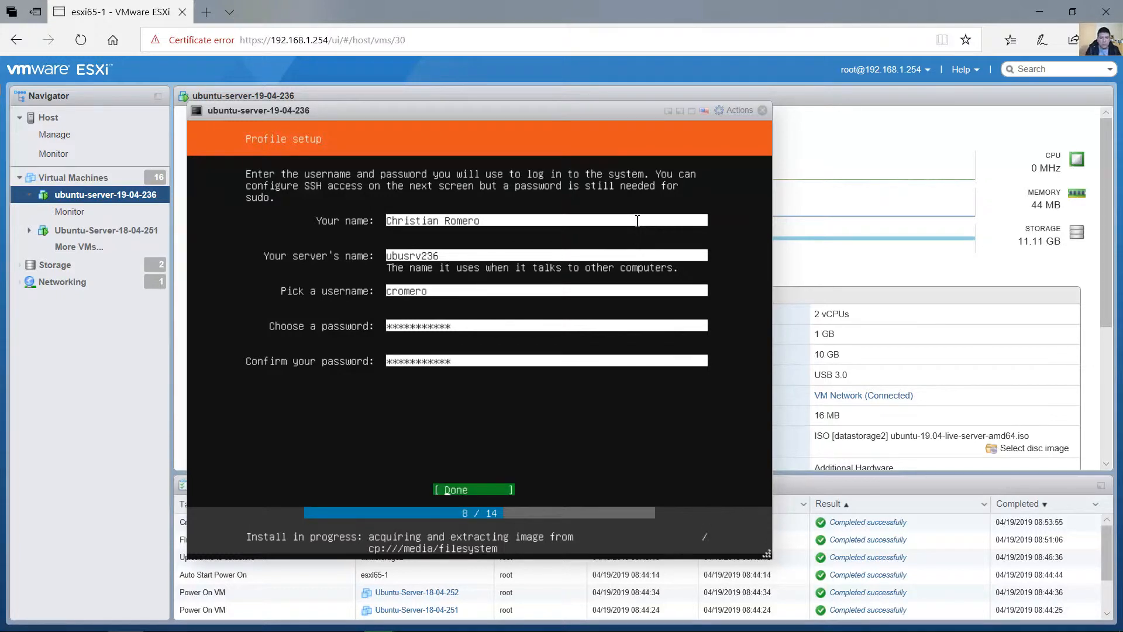
pyautogui.press('Return')
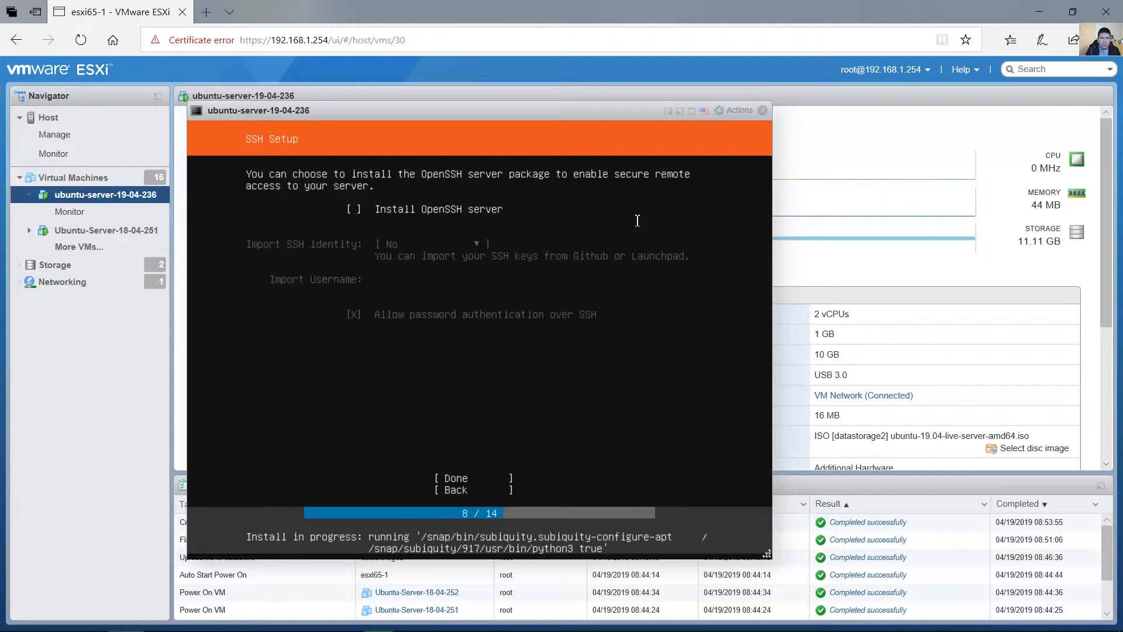
# Try the Install OpenSSH server option, leave it unselected, and continue past the SSH setup.
pyautogui.press('space')
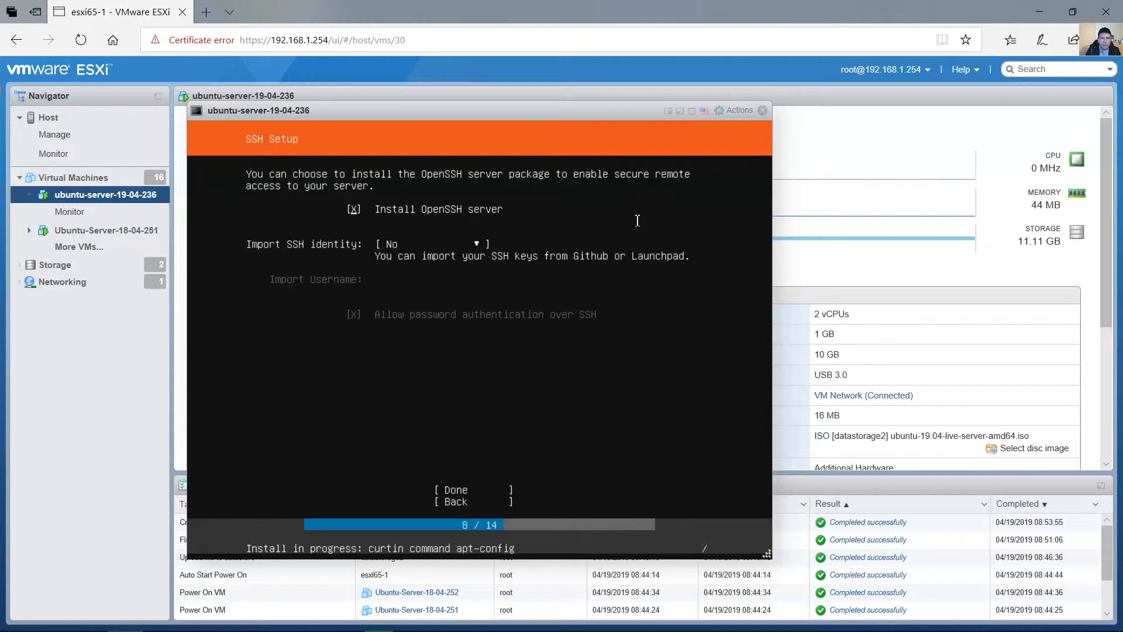
pyautogui.press('space')
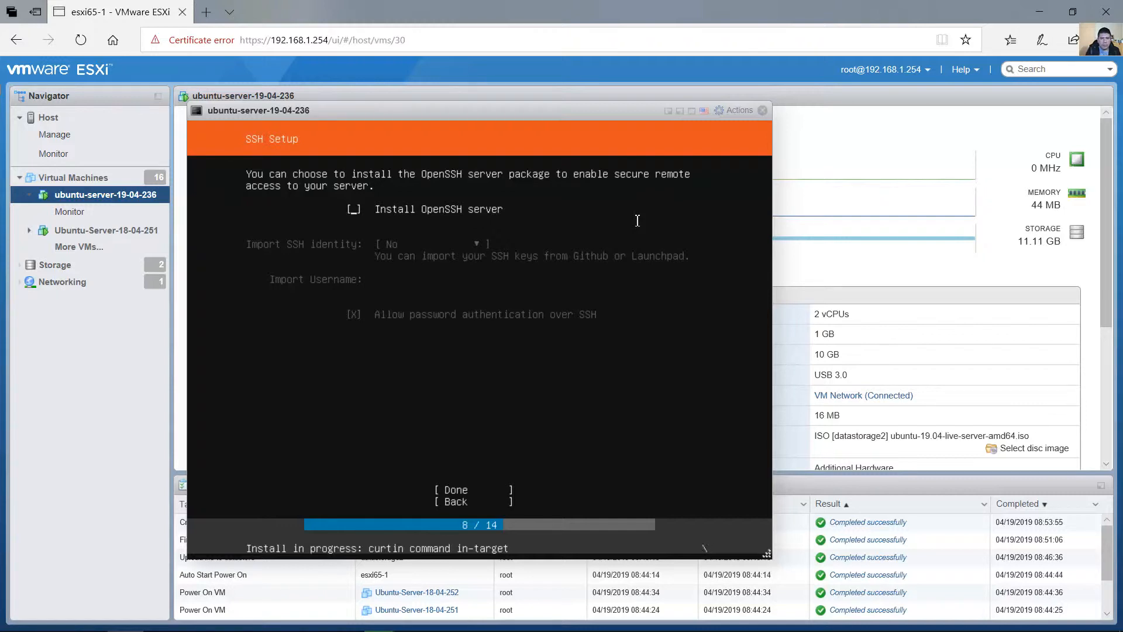
pyautogui.press('space')
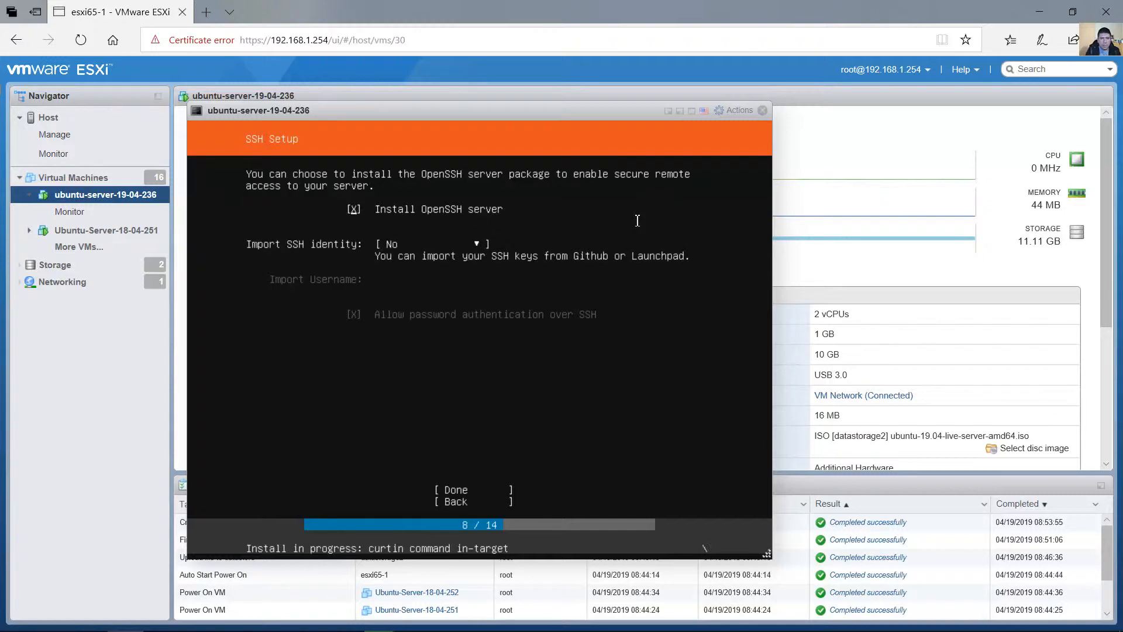
pyautogui.press('space')
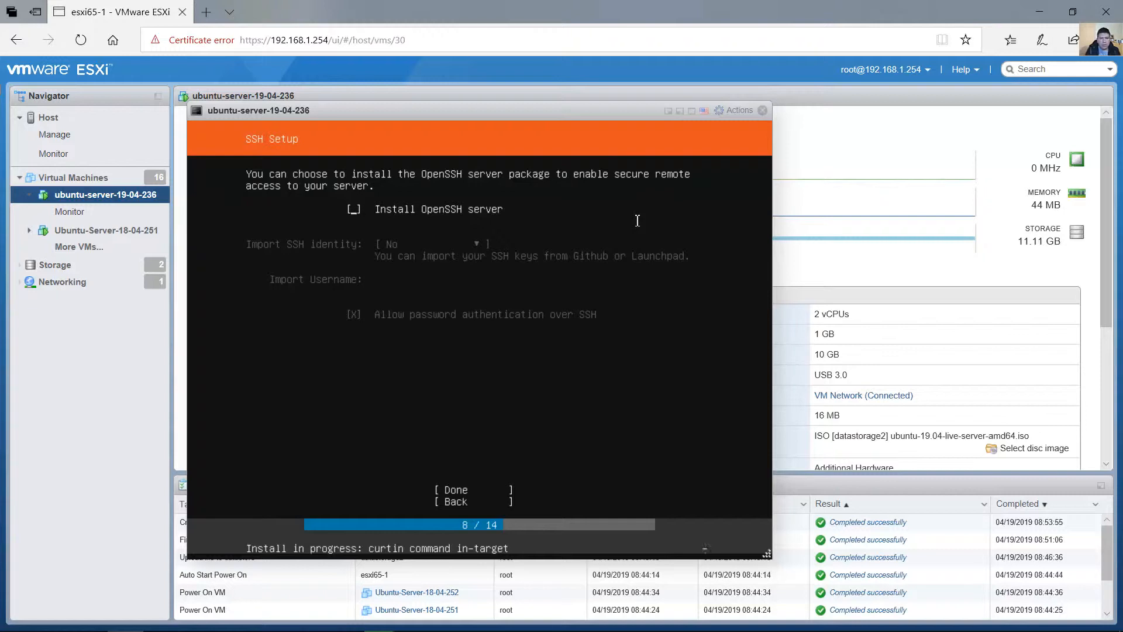
pyautogui.press('Tab')
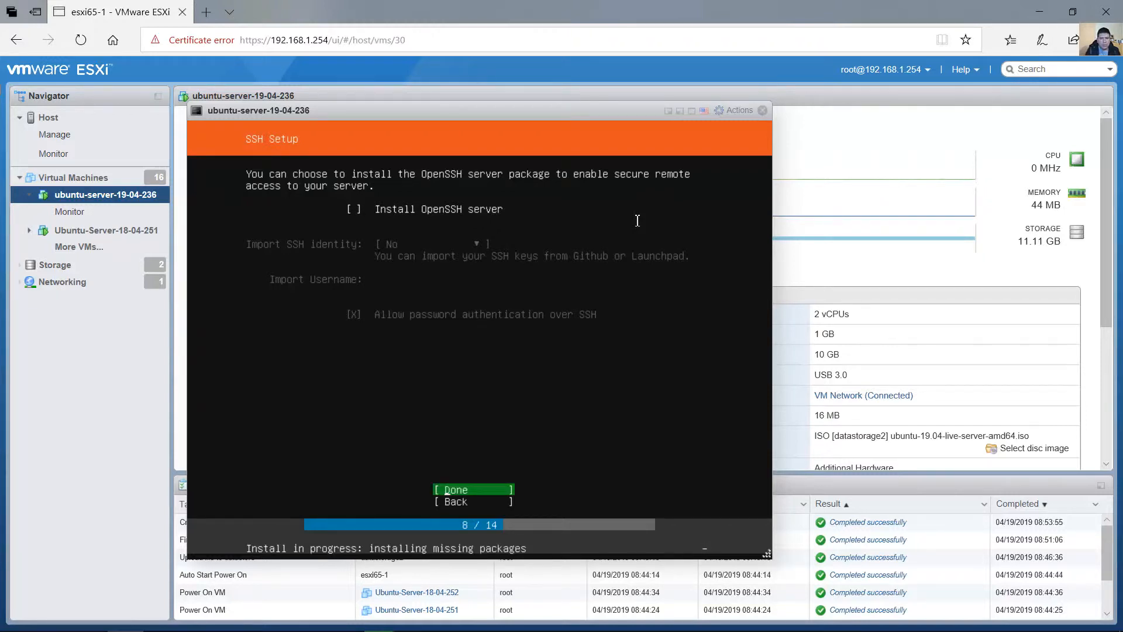
pyautogui.press('Return')
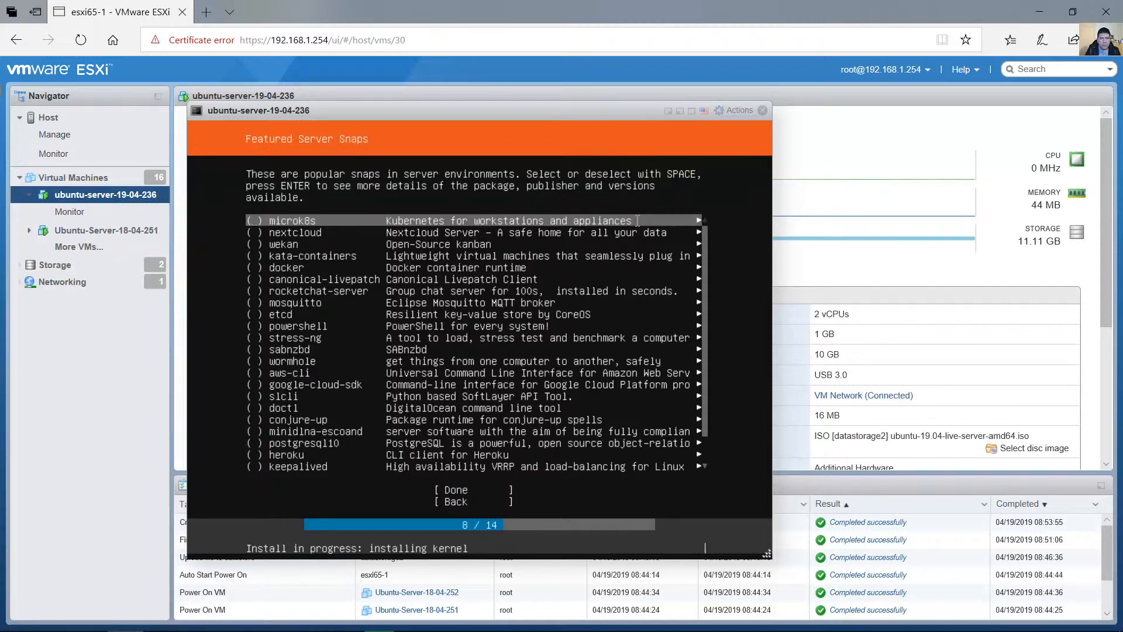
# Look through the featured server snaps and continue without selecting any of them.
pyautogui.press('Down')
pyautogui.press('Down')
pyautogui.press('Down')
pyautogui.press('Down')
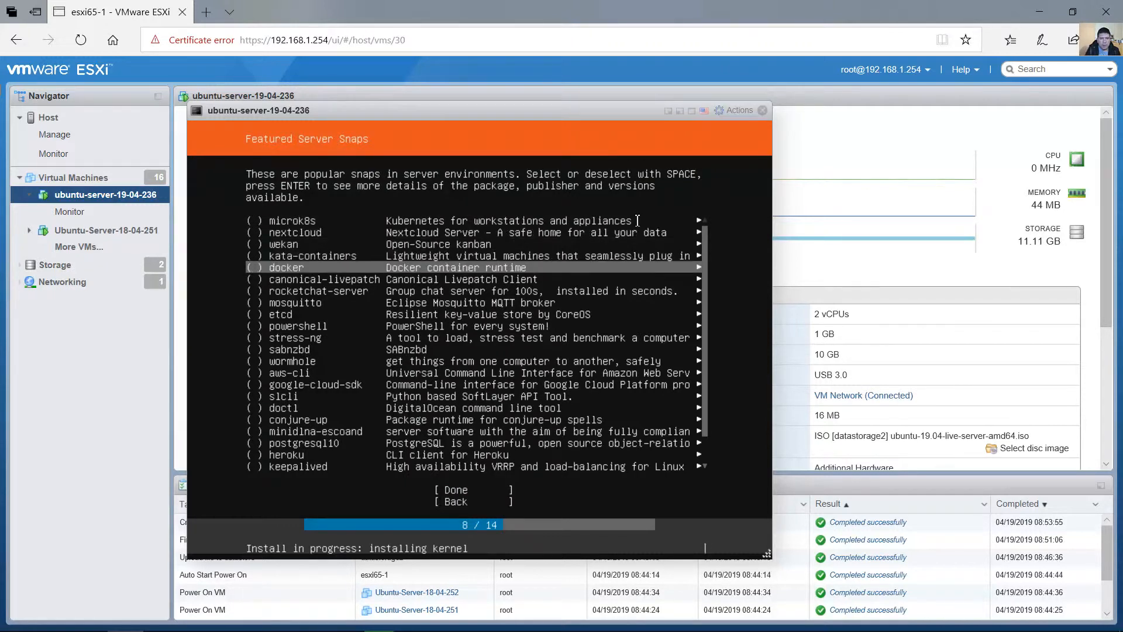
pyautogui.press('Down')
pyautogui.press('Down')
pyautogui.press('Down')
pyautogui.press('Down')
pyautogui.press('Down')
pyautogui.press('Down')
pyautogui.press('Down')
pyautogui.press('Down')
pyautogui.press('Down')
pyautogui.press('Down')
pyautogui.press('Down')
pyautogui.press('Down')
pyautogui.press('Down')
pyautogui.press('Down')
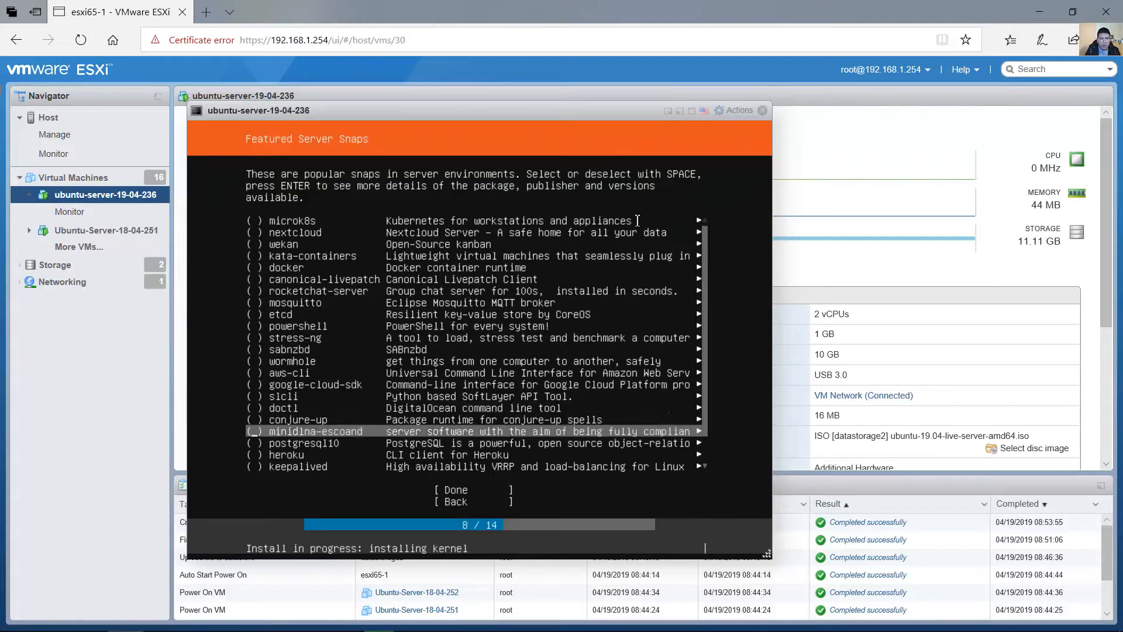
pyautogui.press('Down')
pyautogui.press('Down')
pyautogui.press('Down')
pyautogui.press('Down')
pyautogui.press('Down')
pyautogui.press('Down')
pyautogui.press('Down')
pyautogui.press('Up')
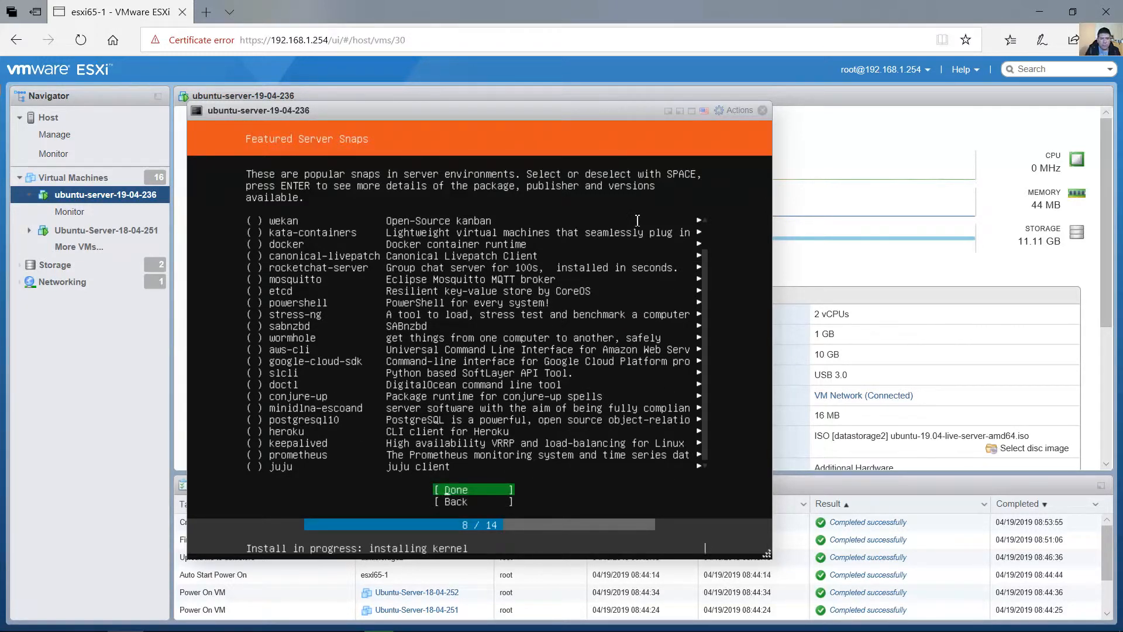
pyautogui.press('Return')
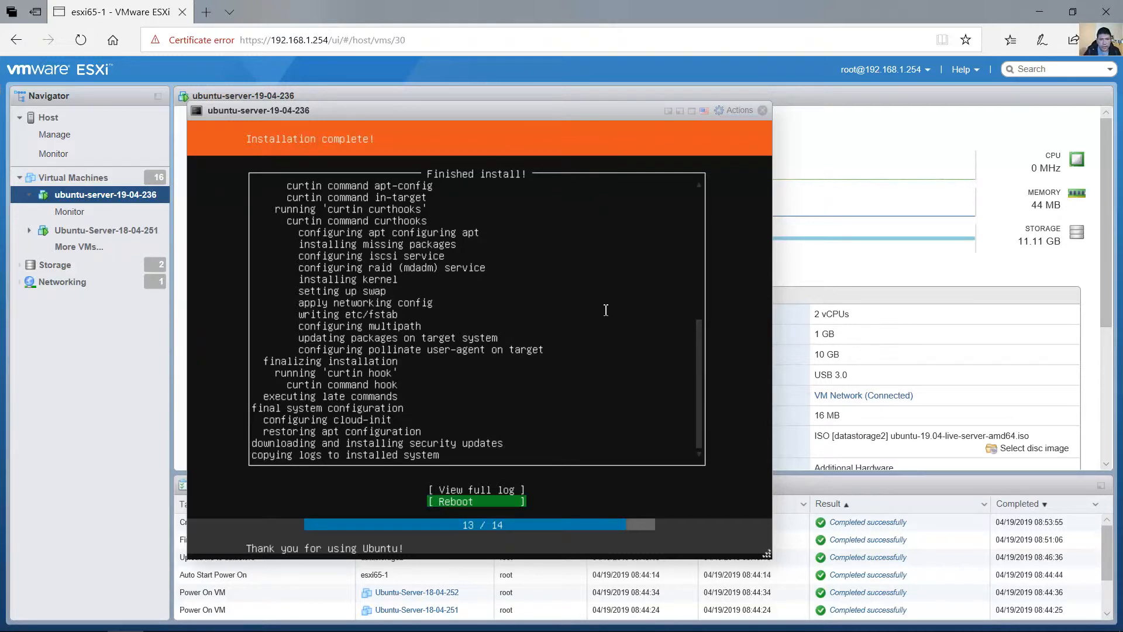
# Reboot from the completed installation and acknowledge the request to remove the installation medium.
pyautogui.press('Up')
pyautogui.press('Down')
pyautogui.press('Return')
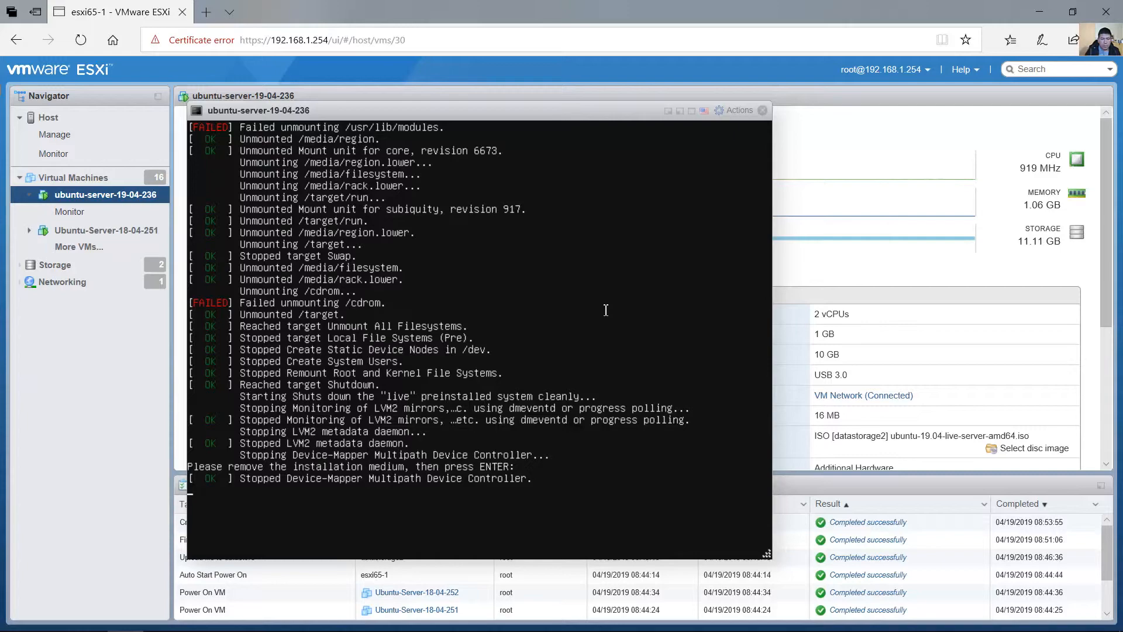
pyautogui.press('Return')
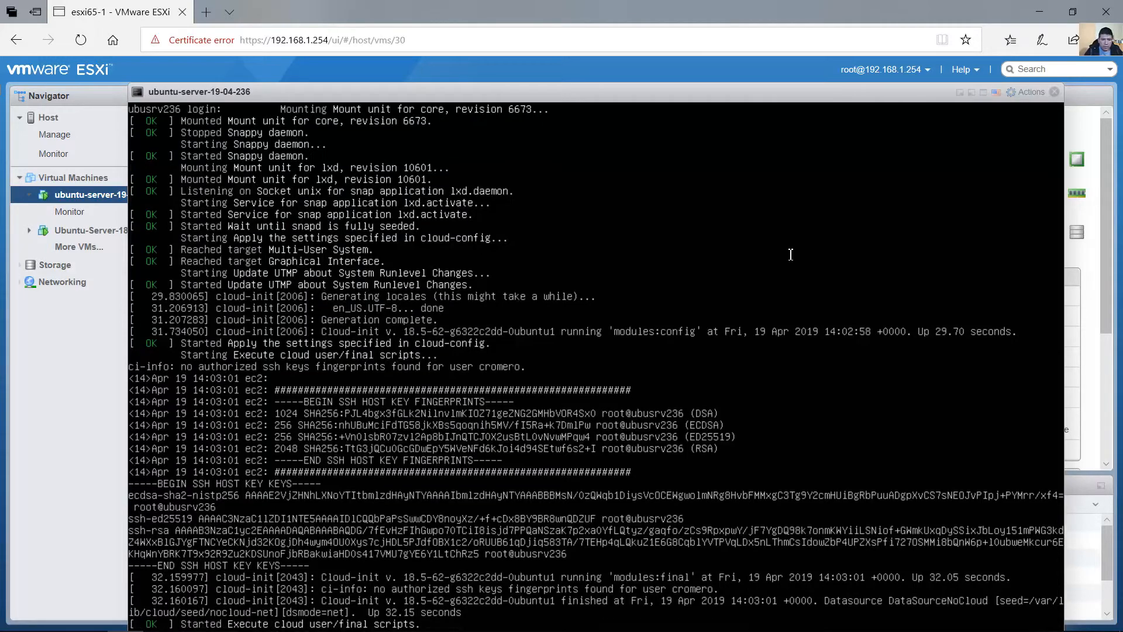
# Show the VM console in full screen and log in with the new account's username and password.
pyautogui.moveTo(690, 93); pyautogui.dragTo(671, 76)
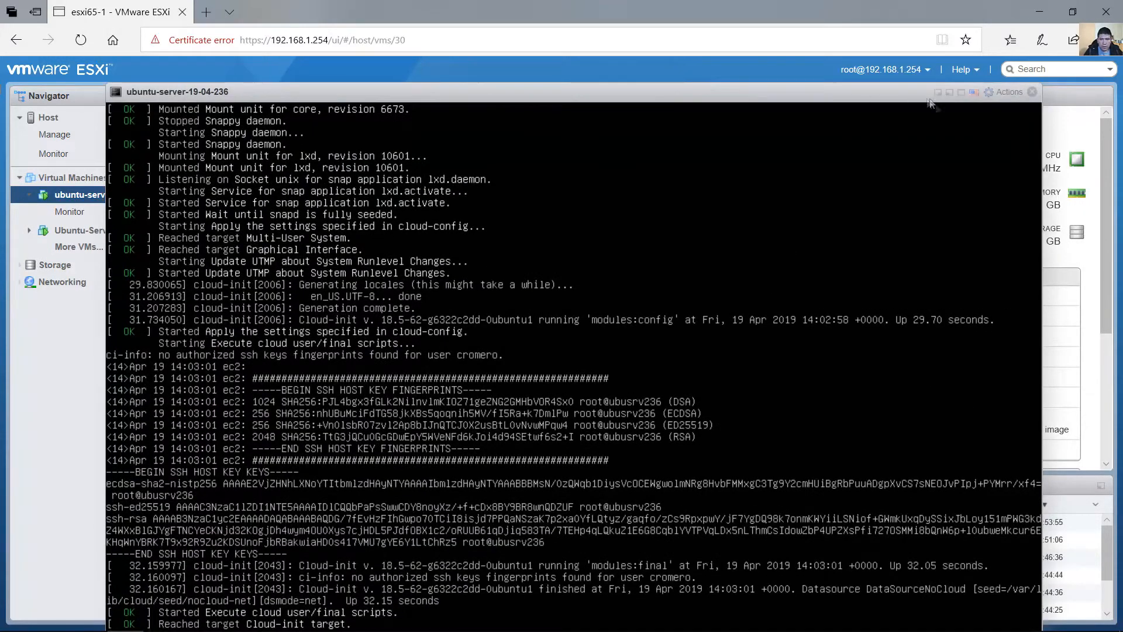
pyautogui.click(960, 93)
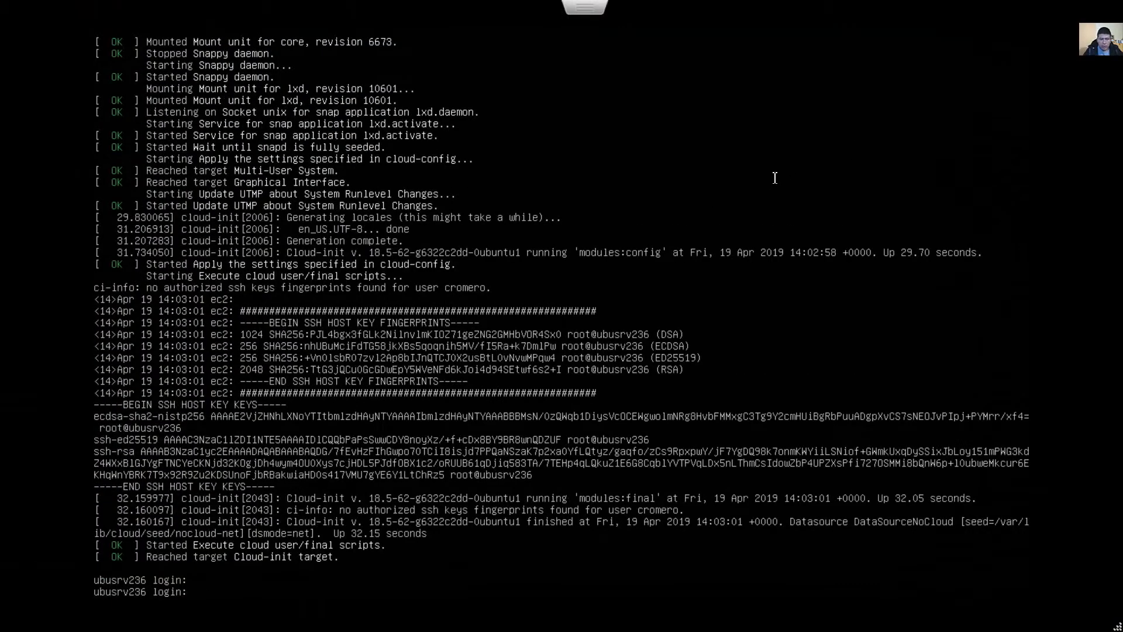
pyautogui.press('Return')
pyautogui.write('cromero')
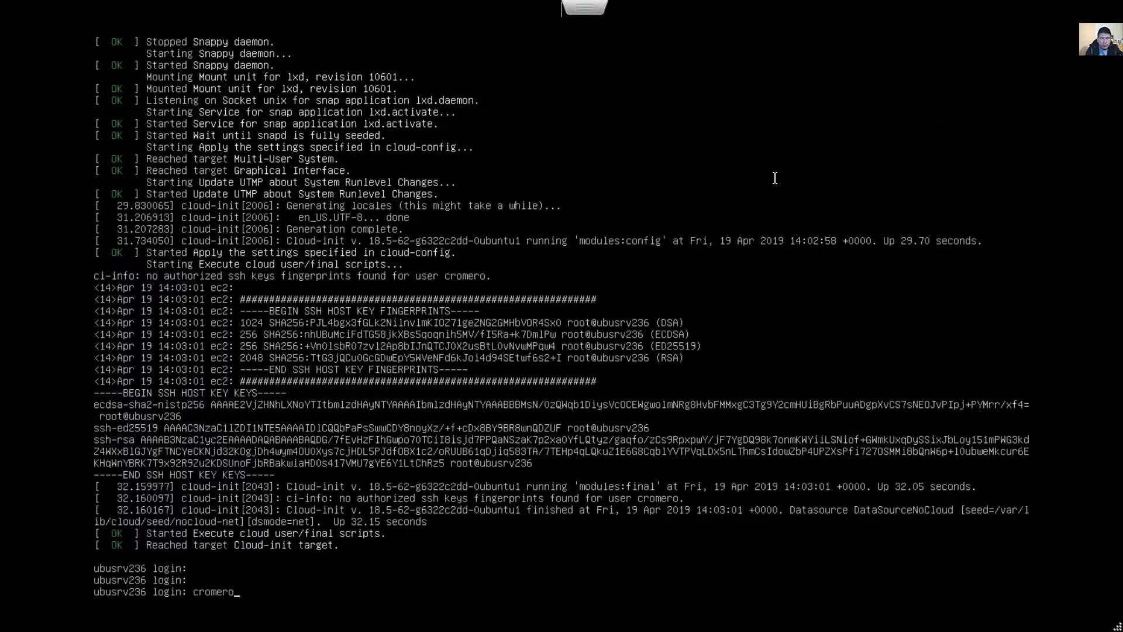
pyautogui.press('Return')
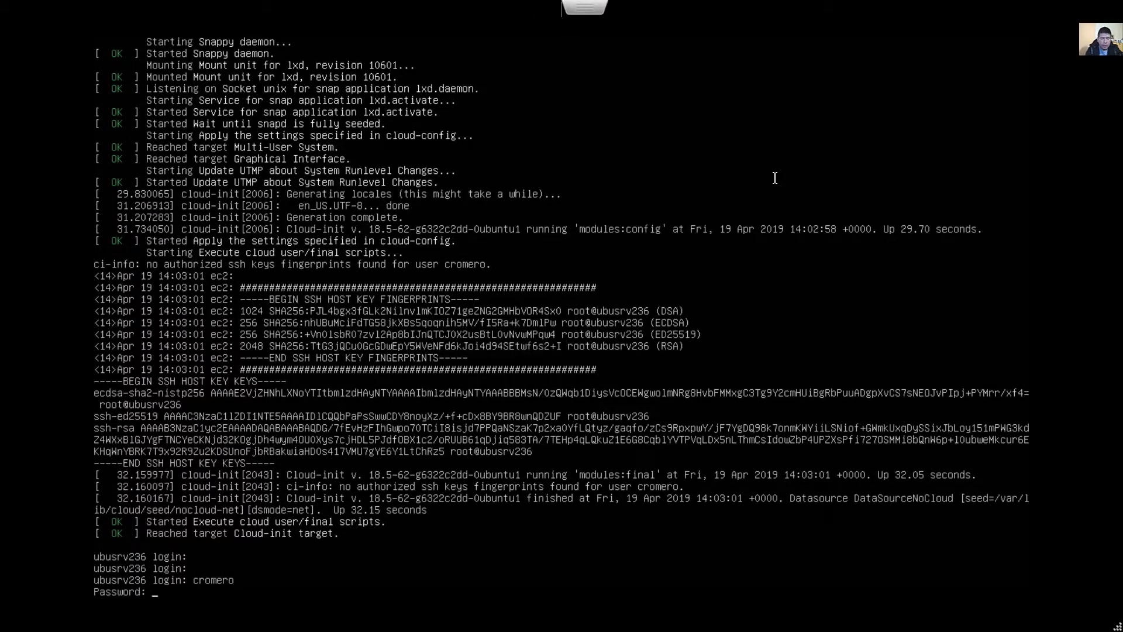
pyautogui.press('Return')
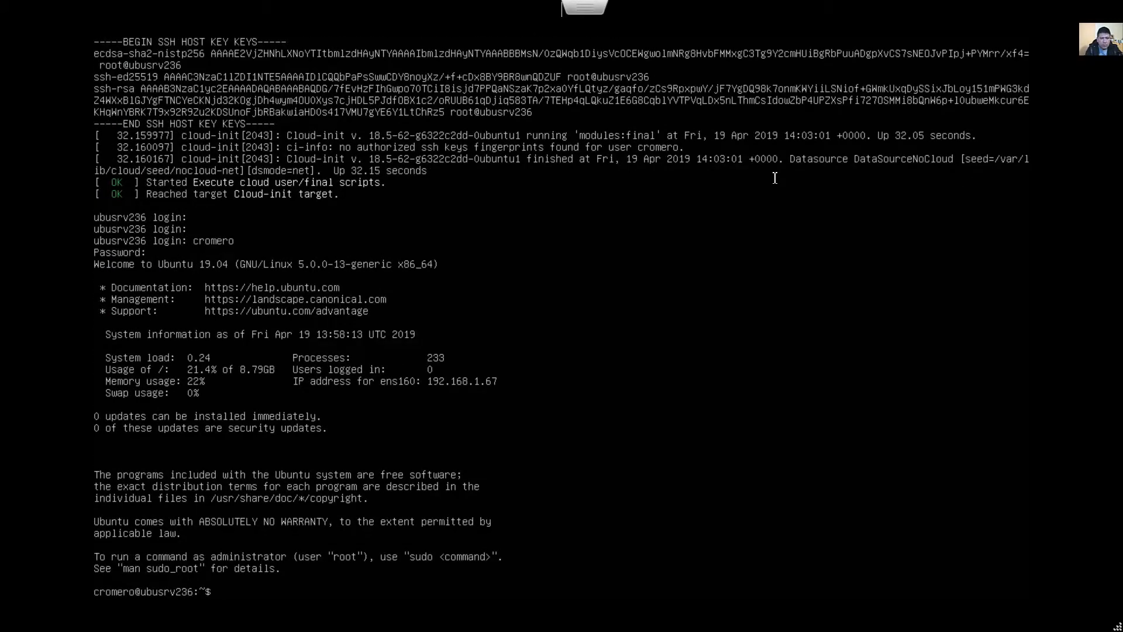
# Check the network by running ip address and pinging google.com for a few replies before stopping the ping.
pyautogui.write('ip address')
pyautogui.press('Return')
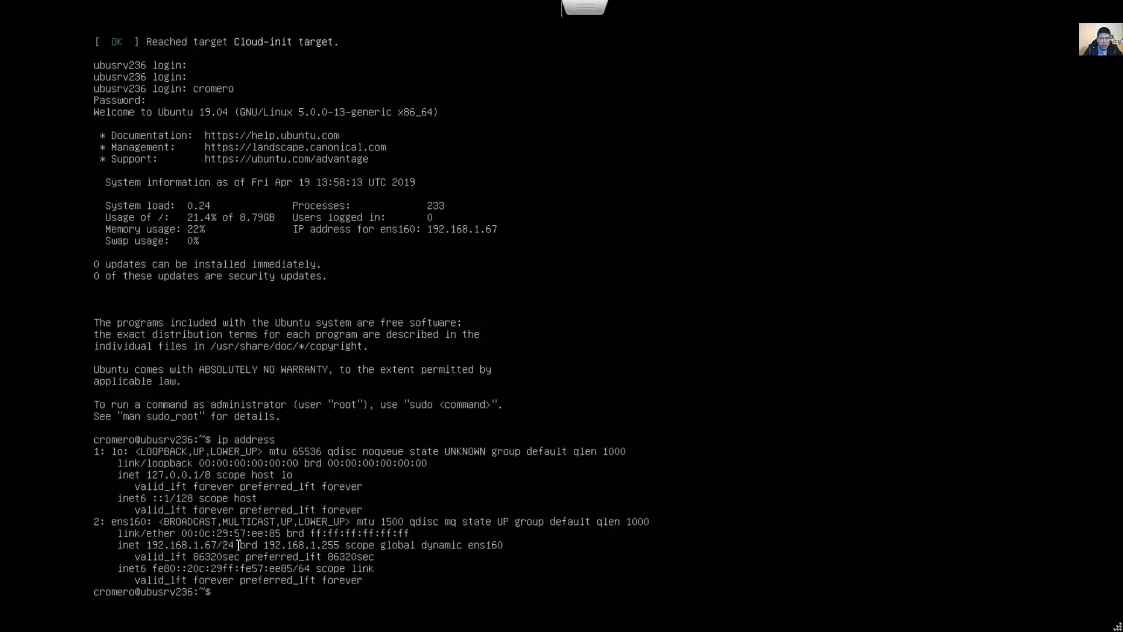
pyautogui.write('na')
pyautogui.press('BackSpace')
pyautogui.press('BackSpace')
pyautogui.write('ping goog')
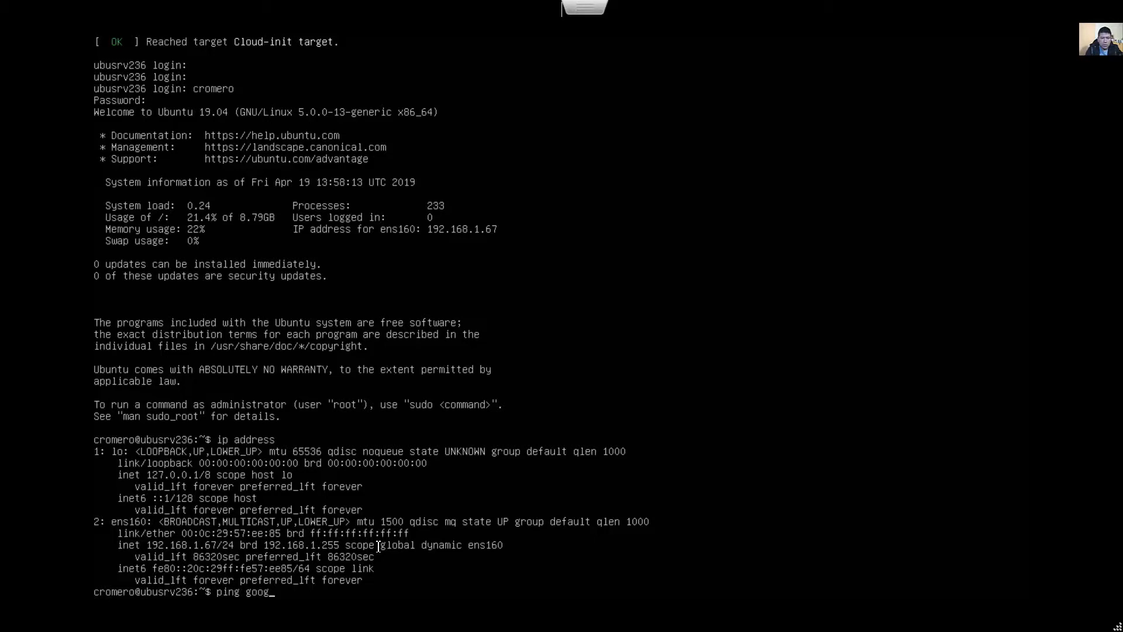
pyautogui.write('le.com')
pyautogui.press('Return')
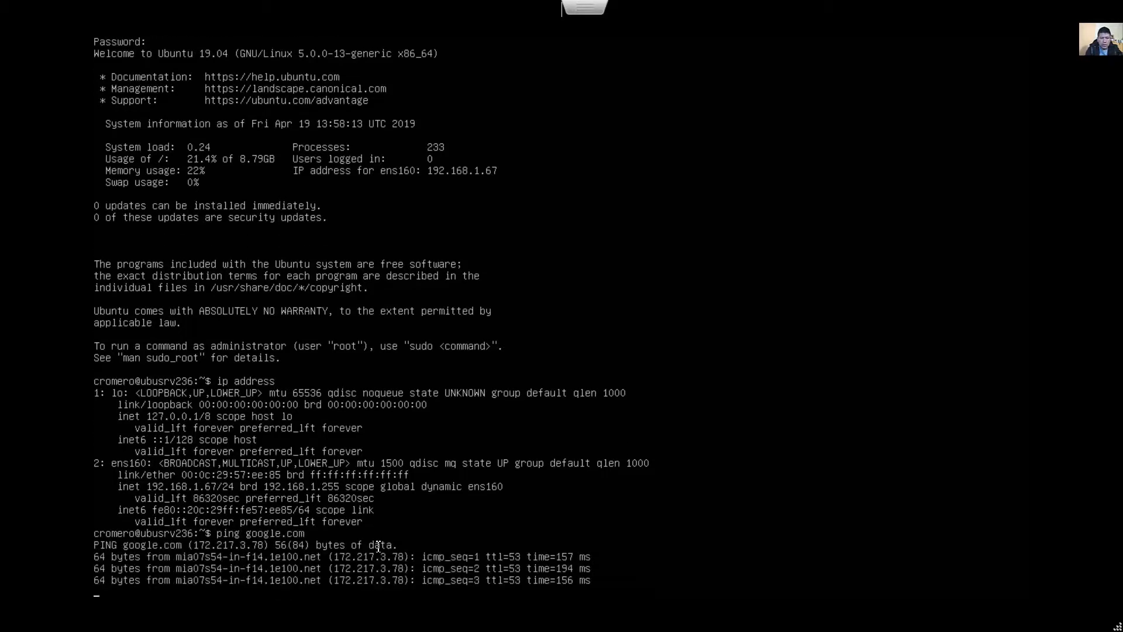
pyautogui.hotkey('ctrl', 'c')
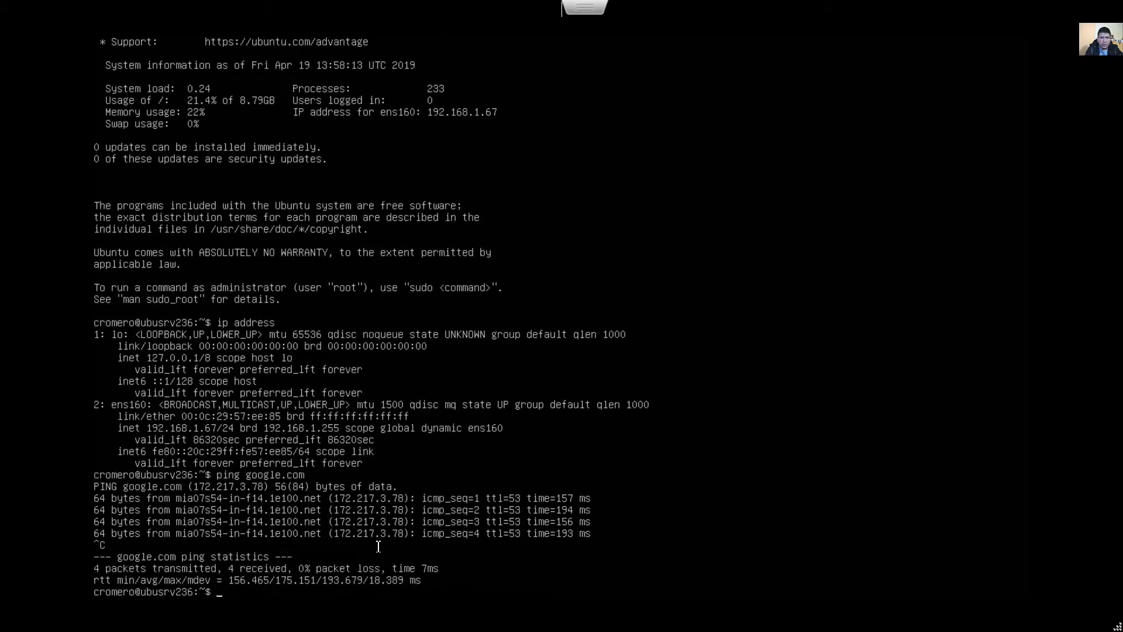
# Write the command sudo shutdown h now at the prompt, without running it.
pyautogui.write("sudo shutdown 'h now")
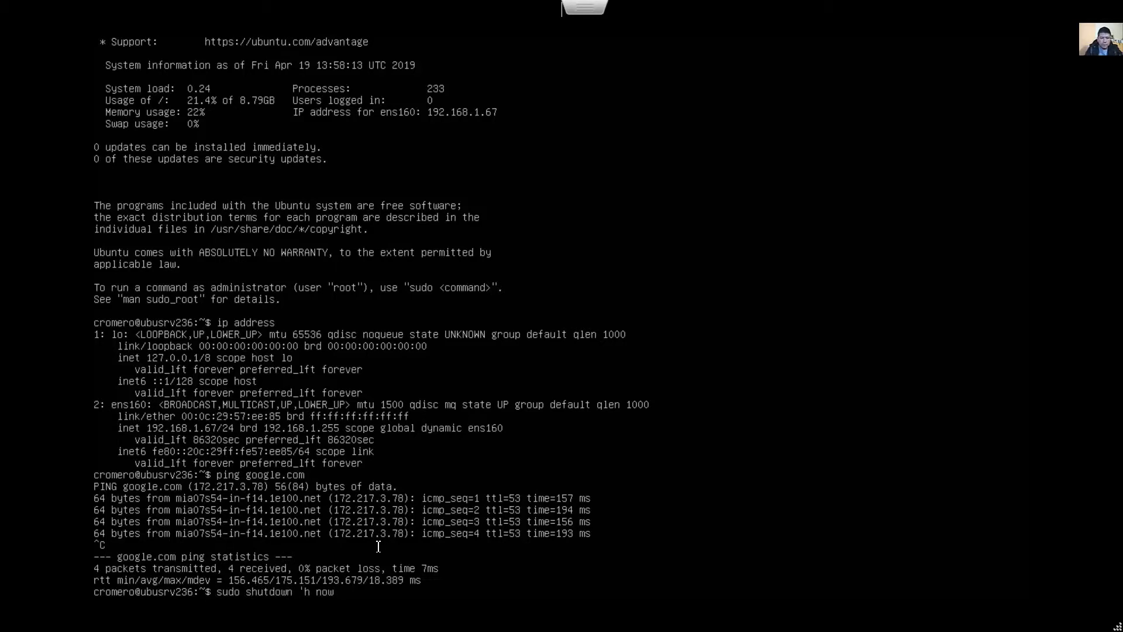
pyautogui.press('Left')
pyautogui.press('Left')
pyautogui.press('Left')
pyautogui.press('Left')
pyautogui.press('Left')
pyautogui.press('BackSpace')
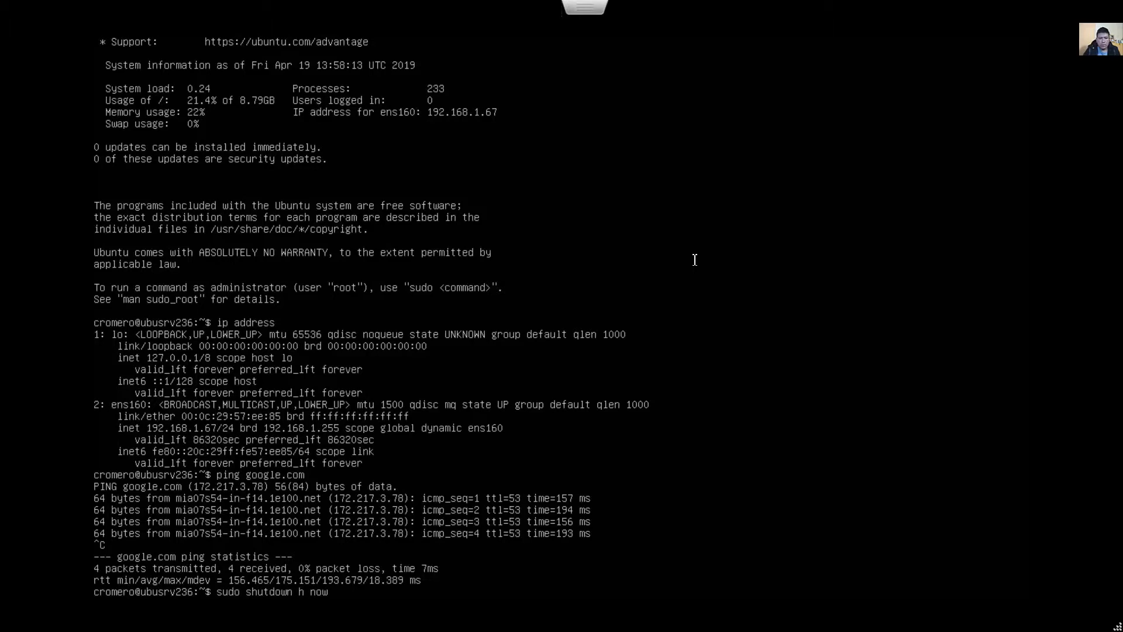
# Leave full screen, set the VM console's keyboard layout to Spanish, and return to full screen.
pyautogui.press('Escape')
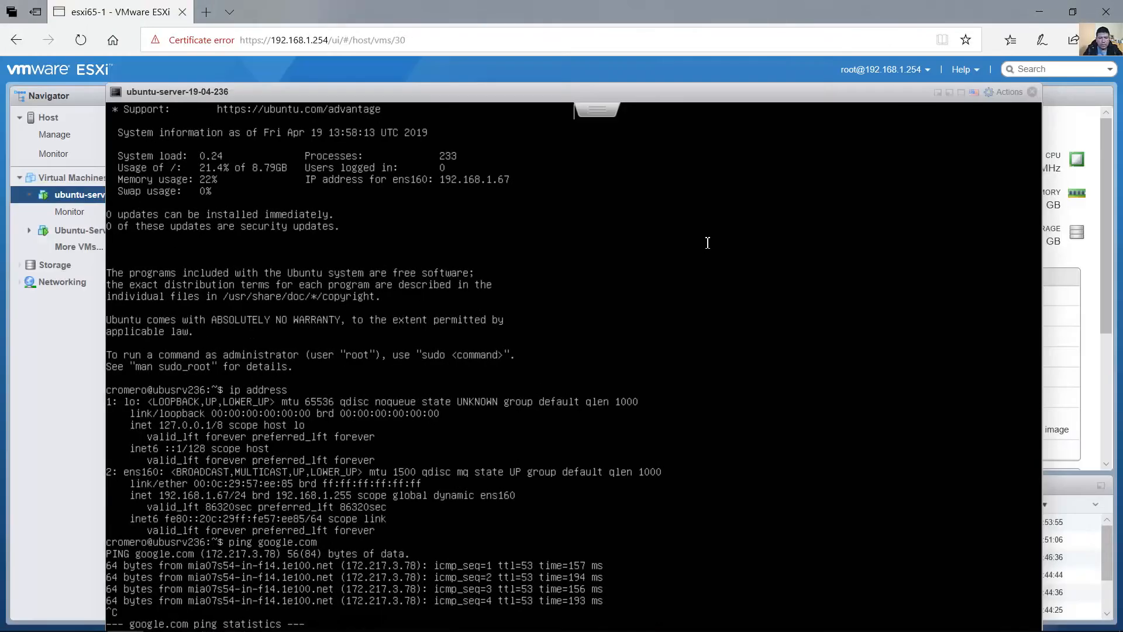
pyautogui.click(975, 94)
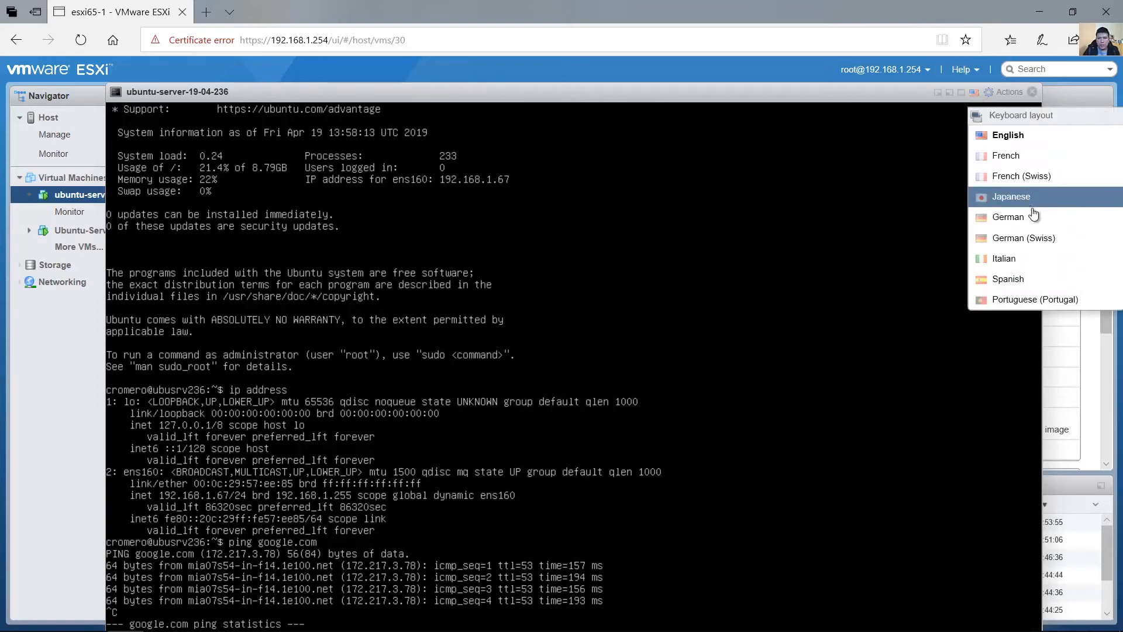
pyautogui.click(1035, 283)
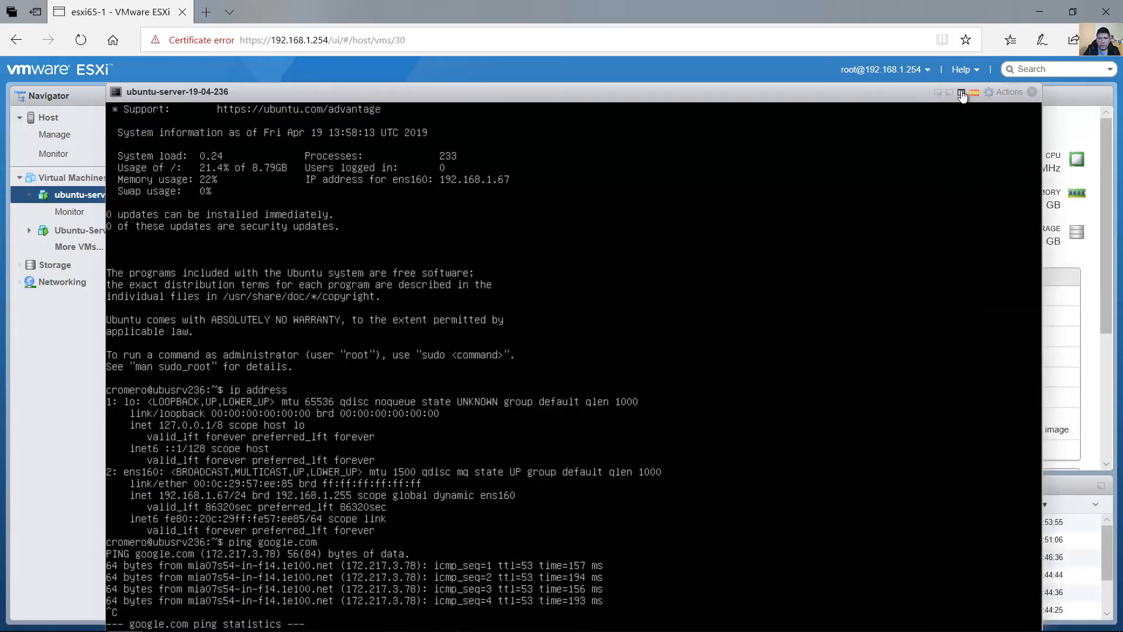
pyautogui.click(963, 92)
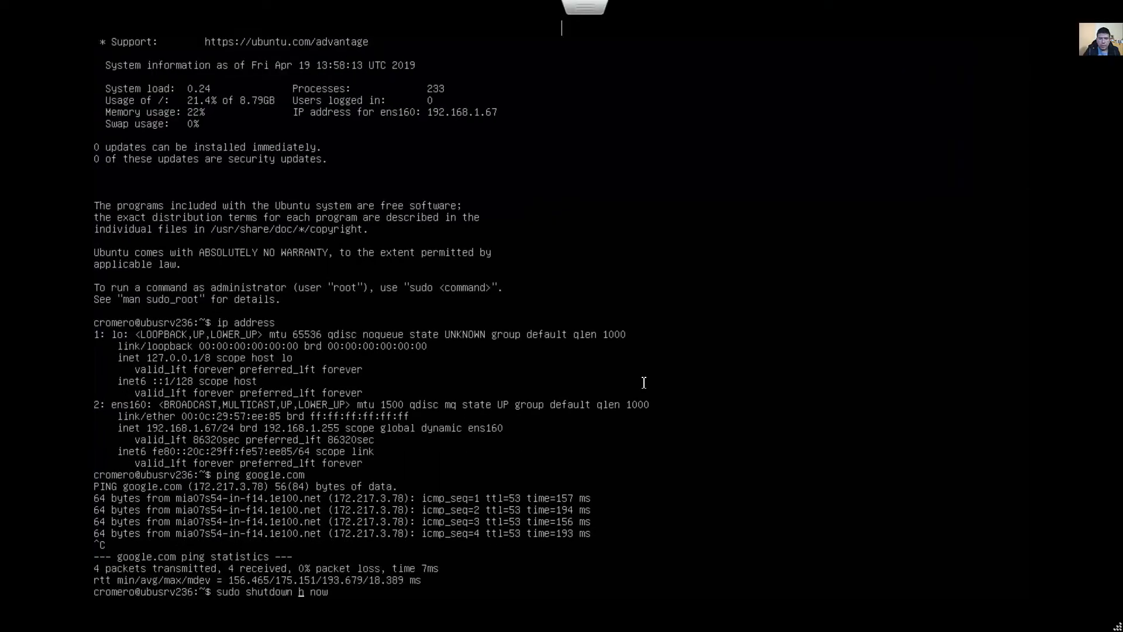
# Complete the command as sudo shutdown -h now, run it, and enter the sudo password to shut down the server.
pyautogui.write('-')
pyautogui.press('Return')
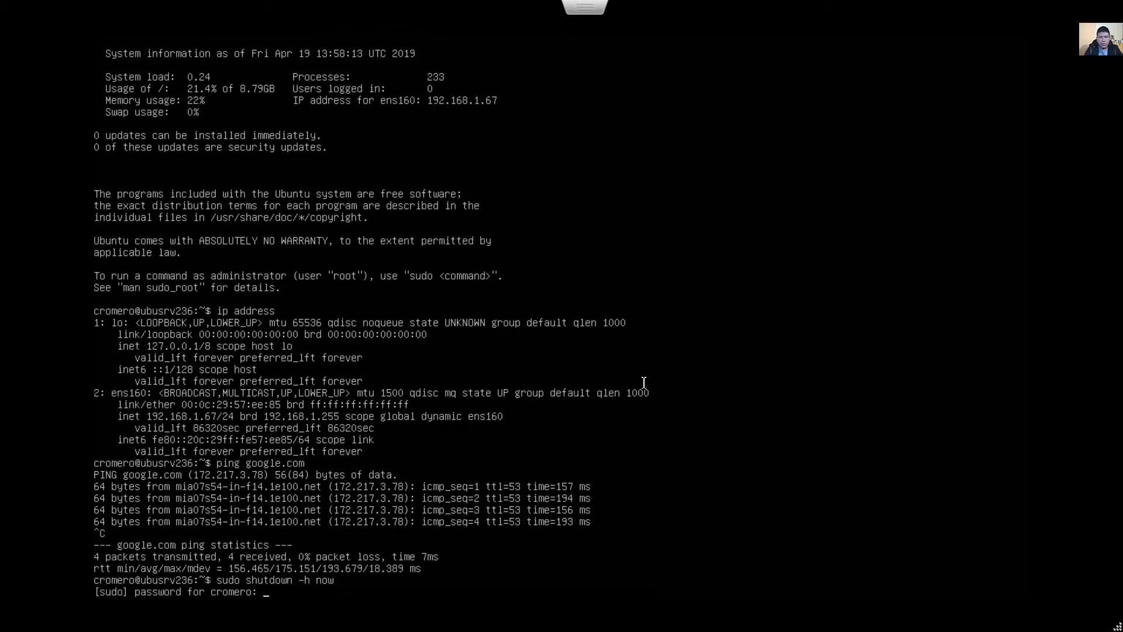
pyautogui.press('Return')
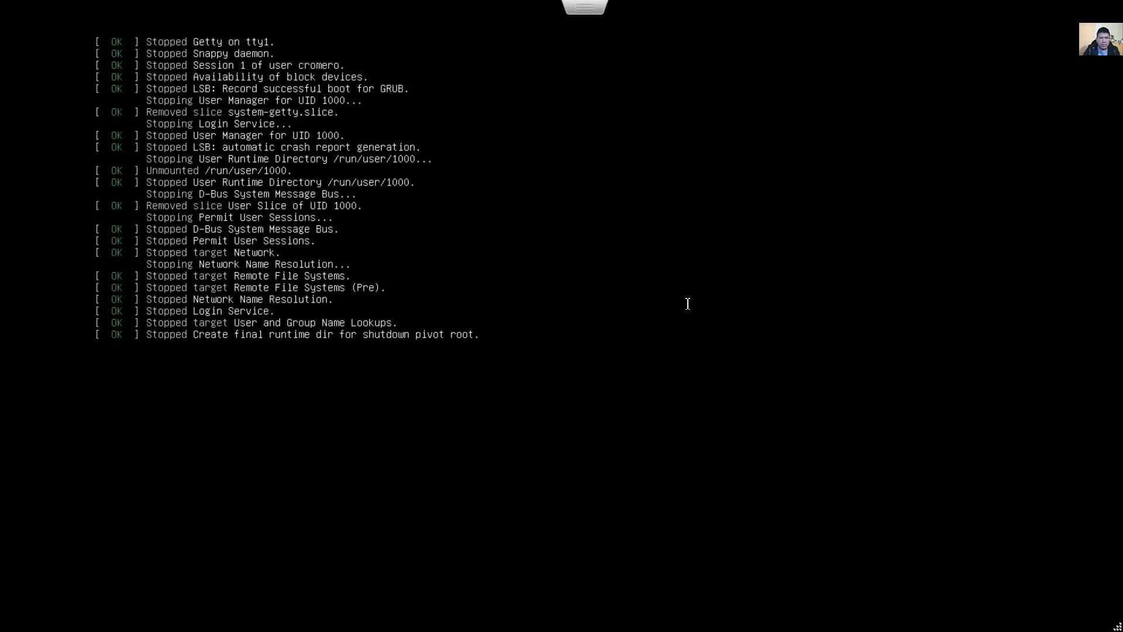